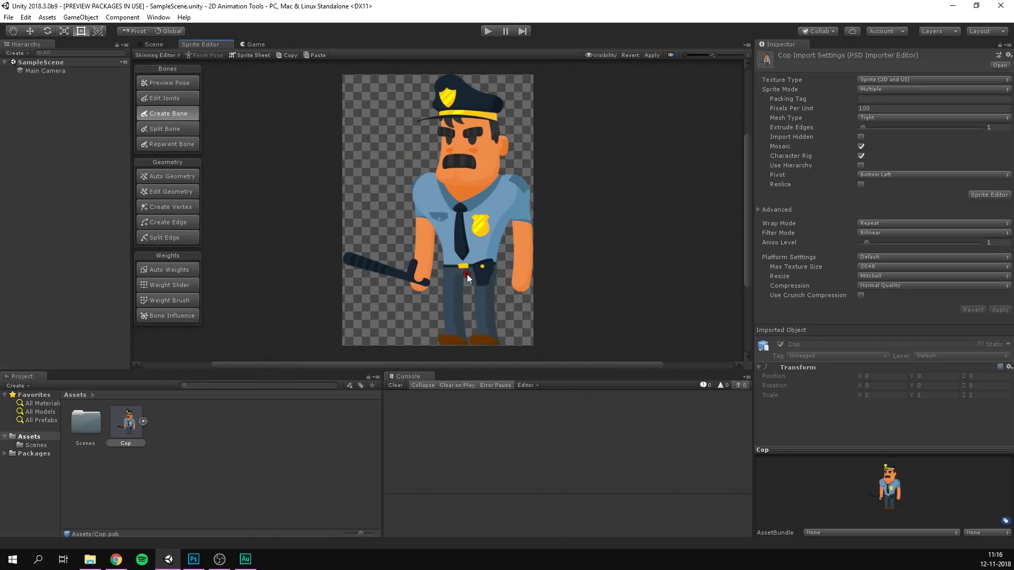
Create bones for the cop's upper torso and head, a two-bone chain down the empty-handed arm, and start the baton arm's chain at its shoulder.
{"action": "left_click", "coordinate": [467, 179]}
{"action": "left_click", "coordinate": [470, 90]}
{"action": "left_click", "coordinate": [465, 223]}
{"action": "left_click", "coordinate": [519, 195]}
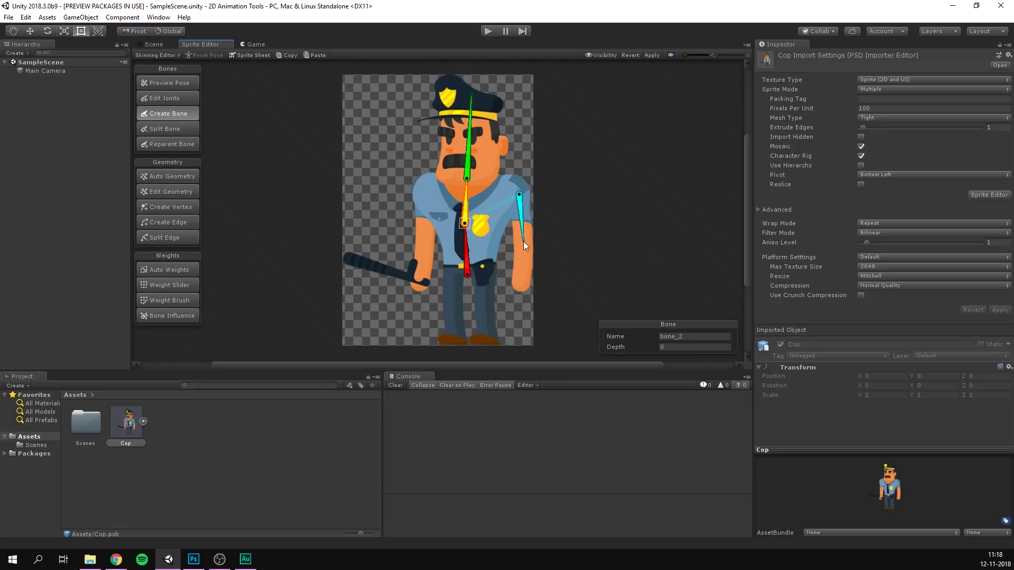
{"action": "left_click", "coordinate": [523, 241]}
{"action": "left_click", "coordinate": [520, 285]}
{"action": "left_click", "coordinate": [465, 223]}
{"action": "left_click", "coordinate": [425, 194]}
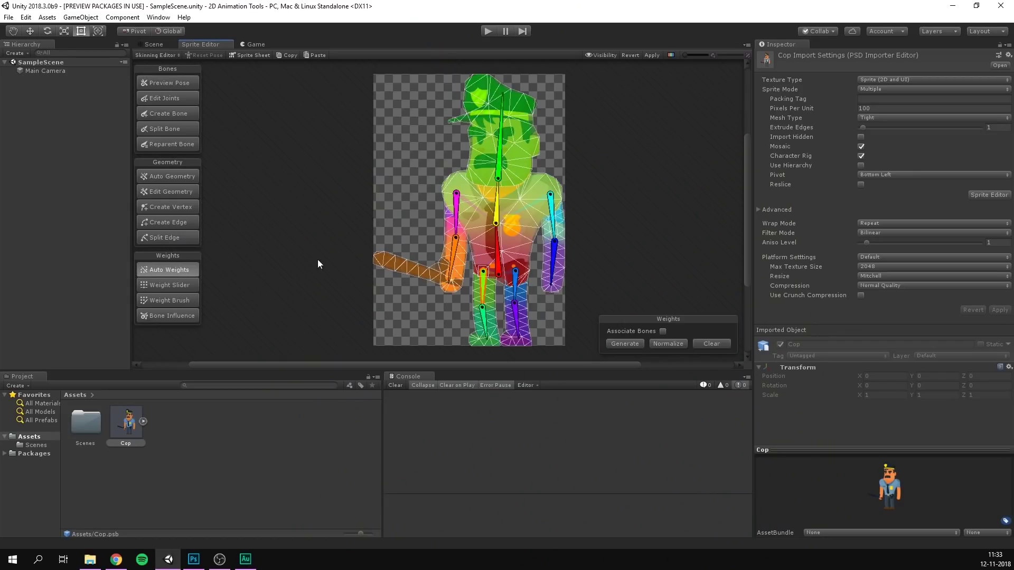
Preview the pose and bend the cop's empty-handed arm outward to test the rig.
{"action": "left_click", "coordinate": [185, 83]}
{"action": "left_click_drag", "start_coordinate": [550, 222], "coordinate": [577, 255]}
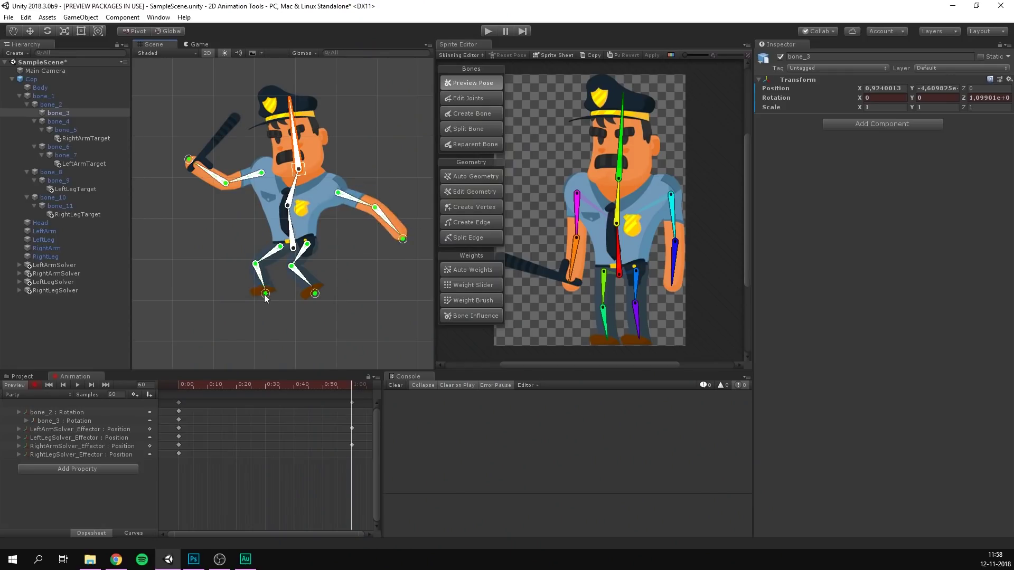
Pose the cop at frame 60 of the Party animation by repositioning the legs, leaning the torso back and raising the baton arm.
{"action": "left_click_drag", "start_coordinate": [254, 299], "coordinate": [245, 296]}
{"action": "left_click_drag", "start_coordinate": [320, 272], "coordinate": [312, 264]}
{"action": "left_click_drag", "start_coordinate": [294, 187], "coordinate": [269, 177]}
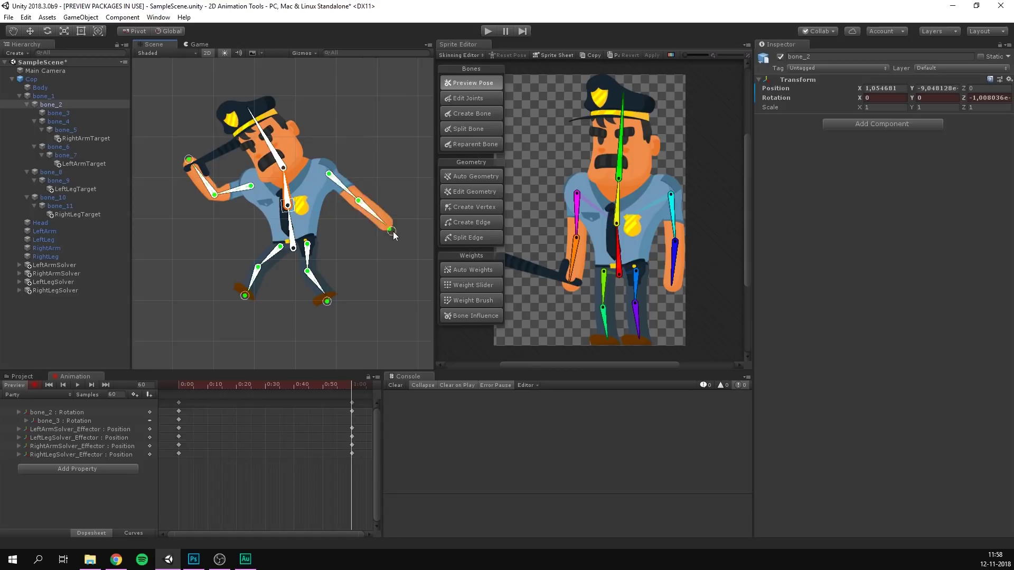
{"action": "left_click_drag", "start_coordinate": [178, 184], "coordinate": [279, 136]}
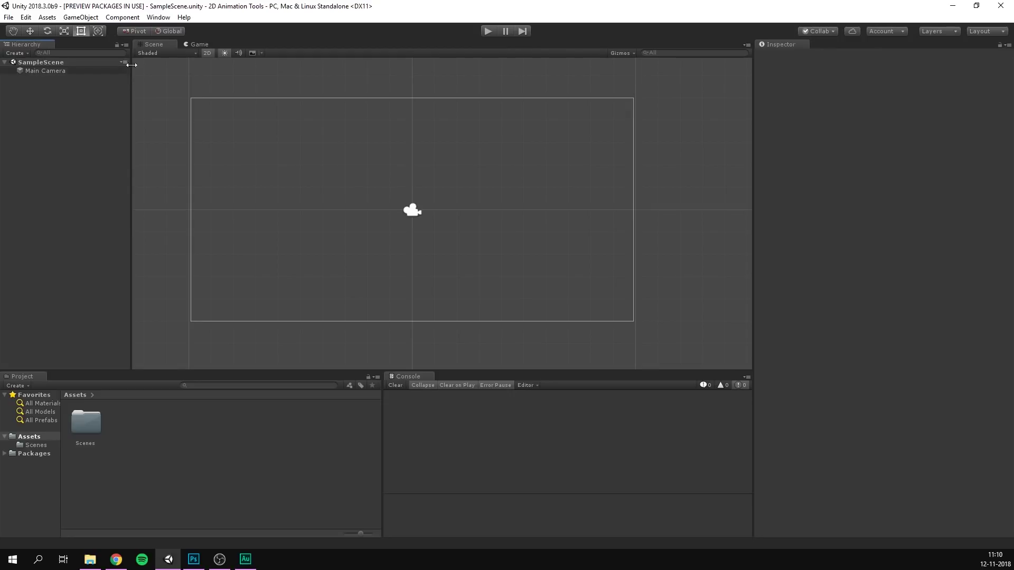
Open the Package Manager, list only in-project packages, and check the 2D IK and 2D PSDImporter entries.
{"action": "left_click", "coordinate": [155, 18]}
{"action": "left_click", "coordinate": [183, 72]}
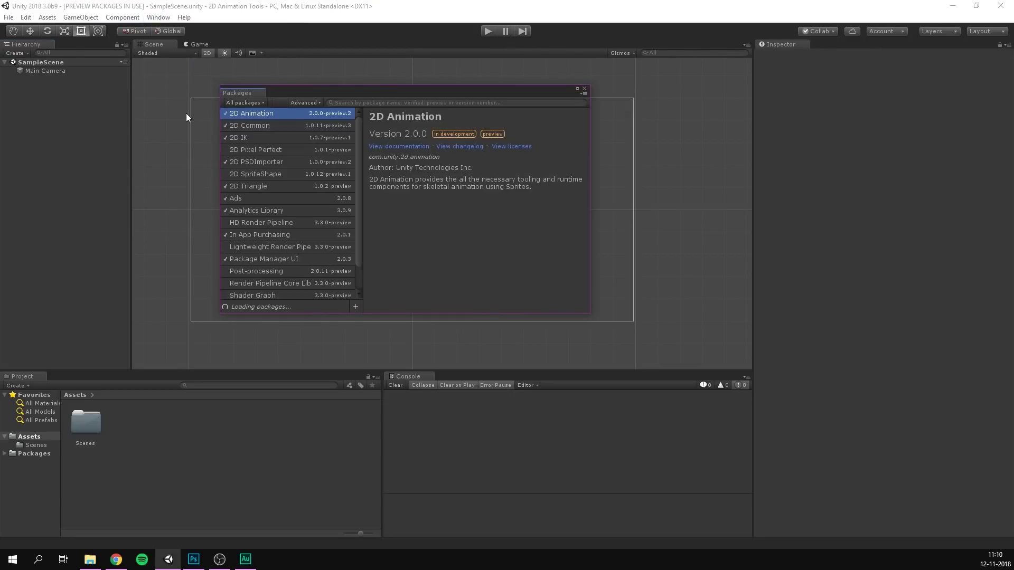
{"action": "left_click", "coordinate": [253, 103]}
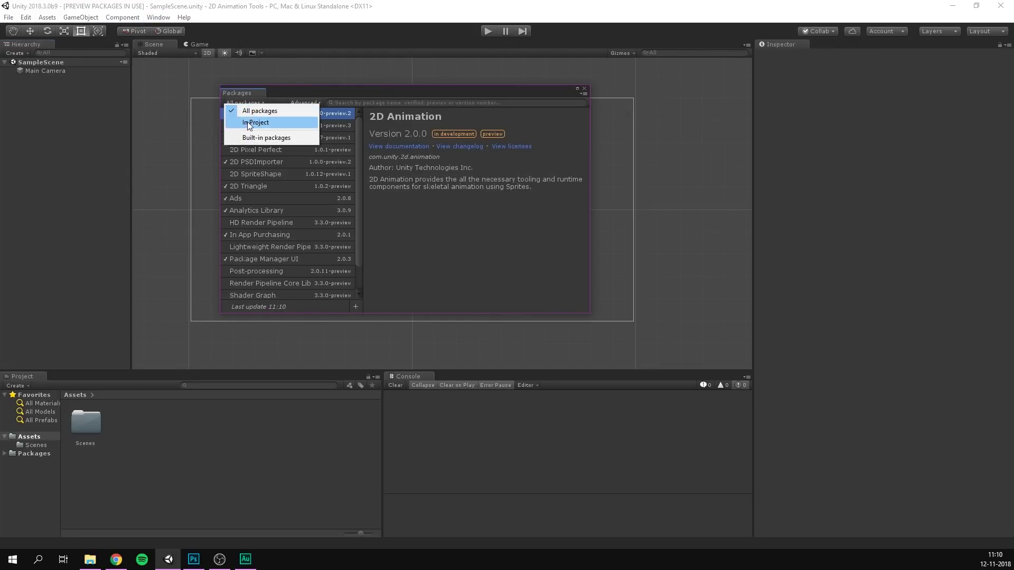
{"action": "left_click", "coordinate": [245, 123]}
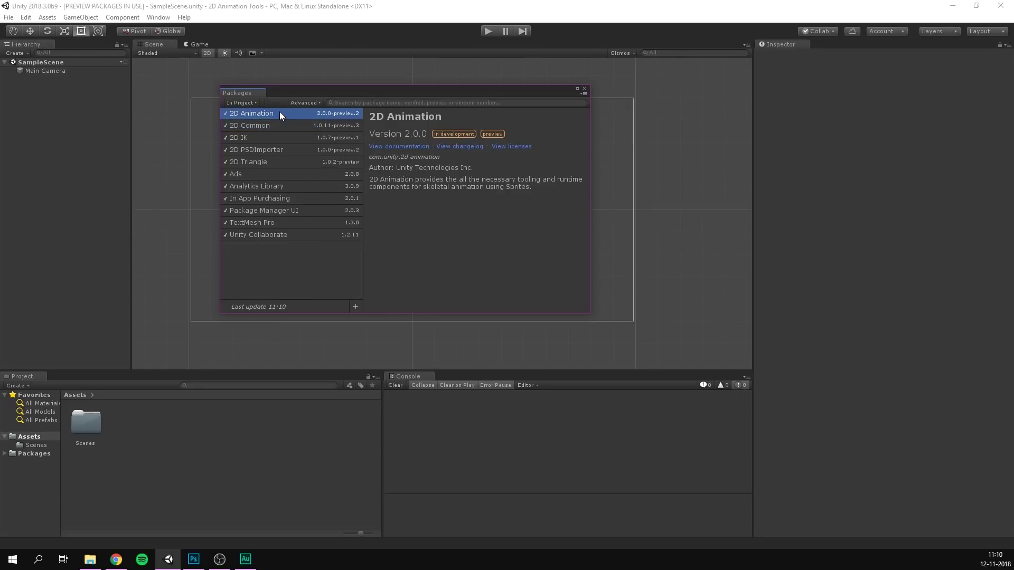
{"action": "left_click", "coordinate": [269, 138]}
{"action": "left_click", "coordinate": [299, 150]}
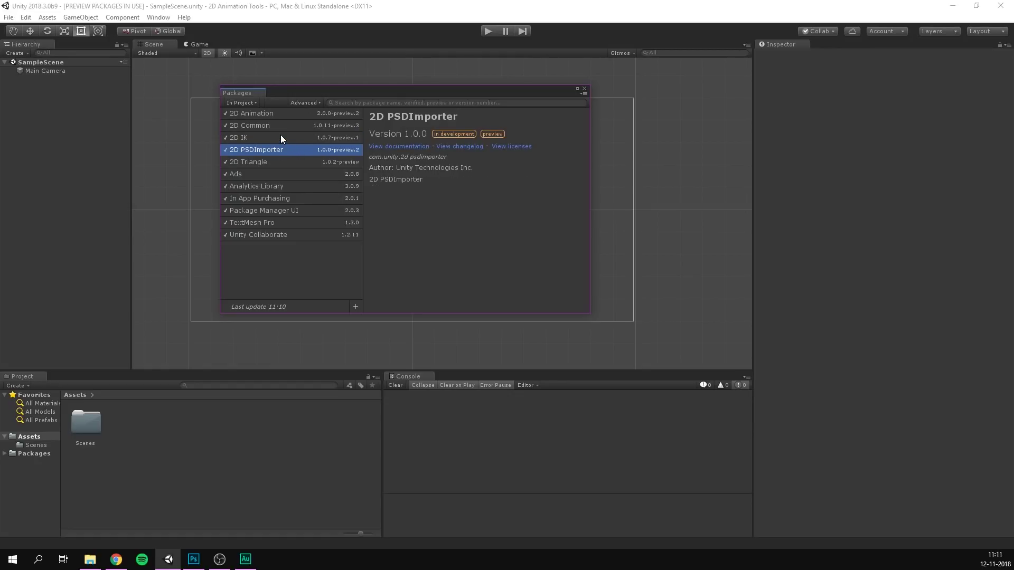
List all available packages, view the 2D Pixel Perfect package's details, and close the Package Manager.
{"action": "left_click", "coordinate": [248, 103]}
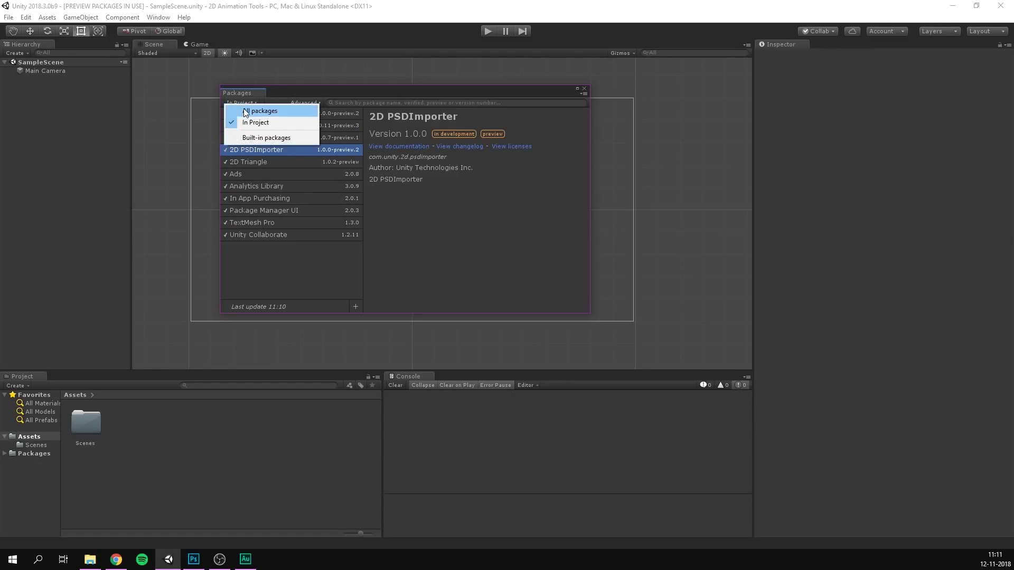
{"action": "left_click", "coordinate": [268, 109]}
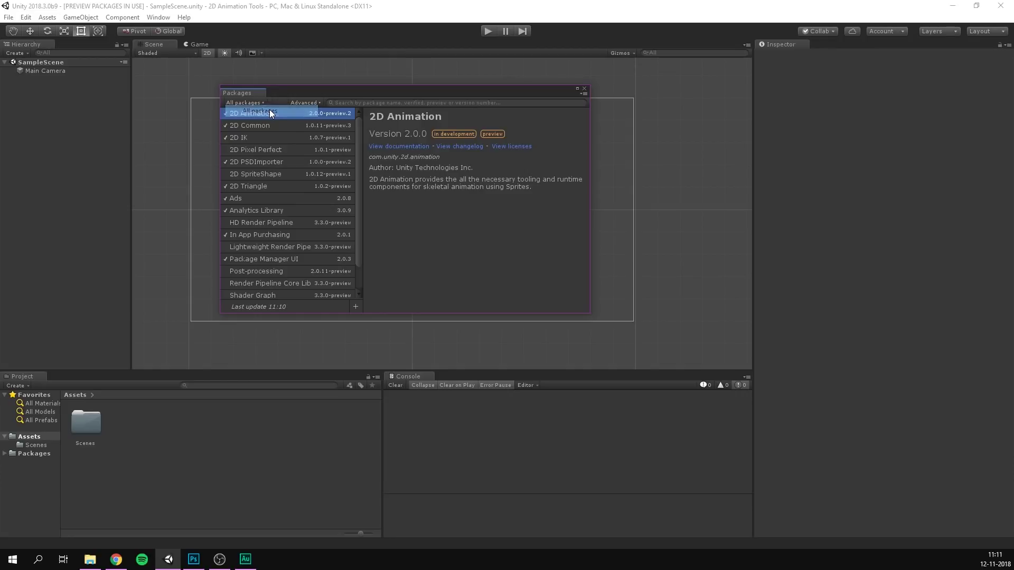
{"action": "left_click", "coordinate": [306, 150]}
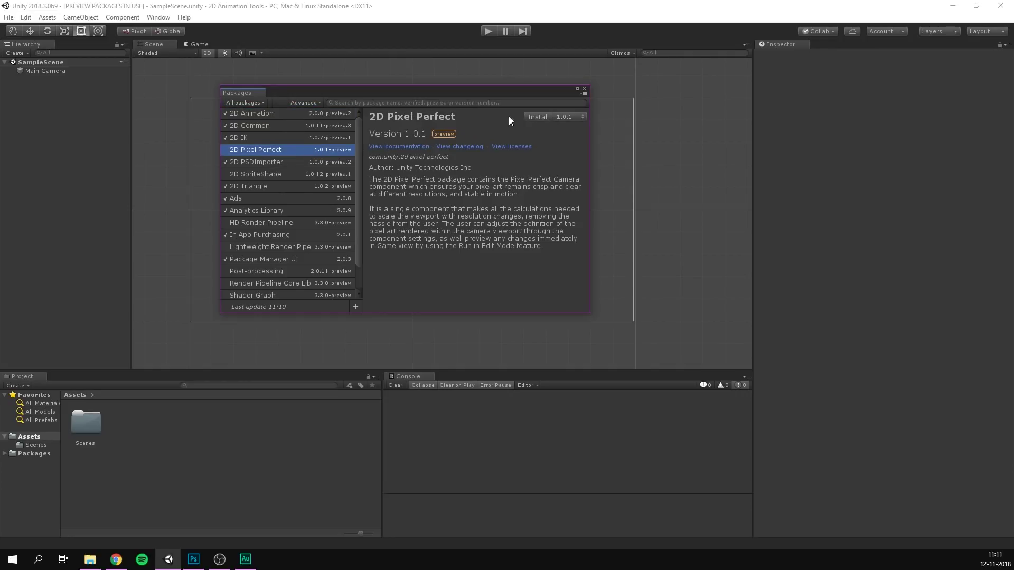
{"action": "left_click", "coordinate": [583, 88]}
Import Cop.psb from the Example Character folder into the project's Assets and expand the imported asset.
{"action": "left_click", "coordinate": [90, 560]}
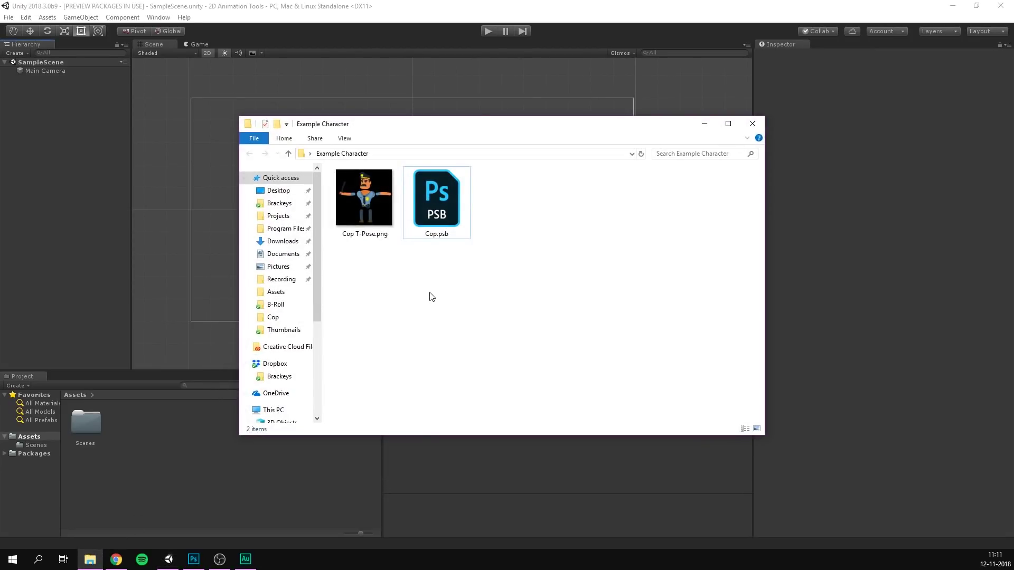
{"action": "left_click", "coordinate": [449, 232]}
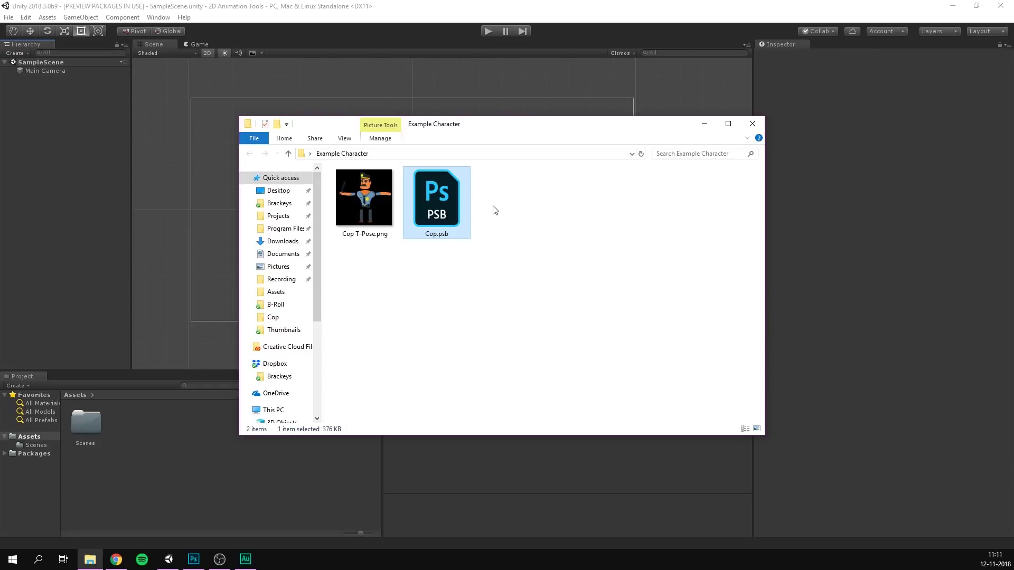
{"action": "left_click_drag", "start_coordinate": [436, 201], "coordinate": [170, 451]}
{"action": "left_click", "coordinate": [176, 449]}
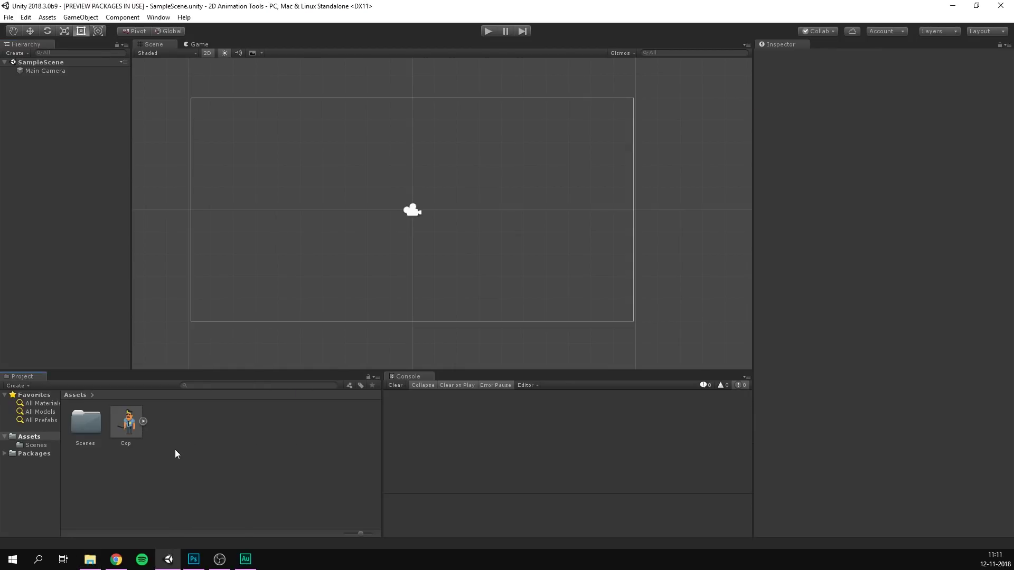
{"action": "left_click", "coordinate": [142, 421]}
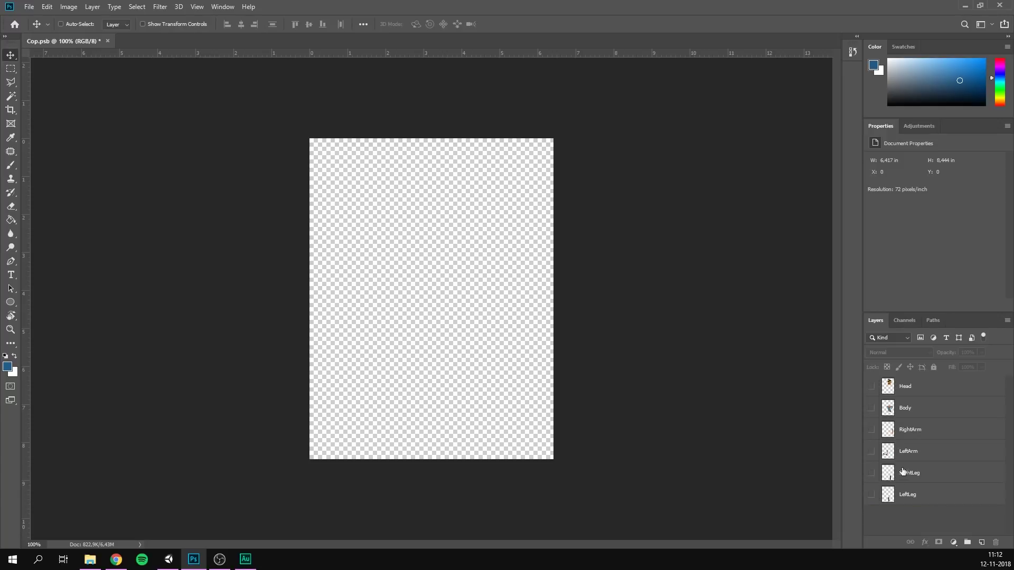
In Photoshop, make the RightArm, LeftArm, RightLeg, LeftLeg, Body and Head layers of Cop.psb visible.
{"action": "left_click", "coordinate": [872, 429]}
{"action": "left_click", "coordinate": [872, 451]}
{"action": "left_click", "coordinate": [871, 473]}
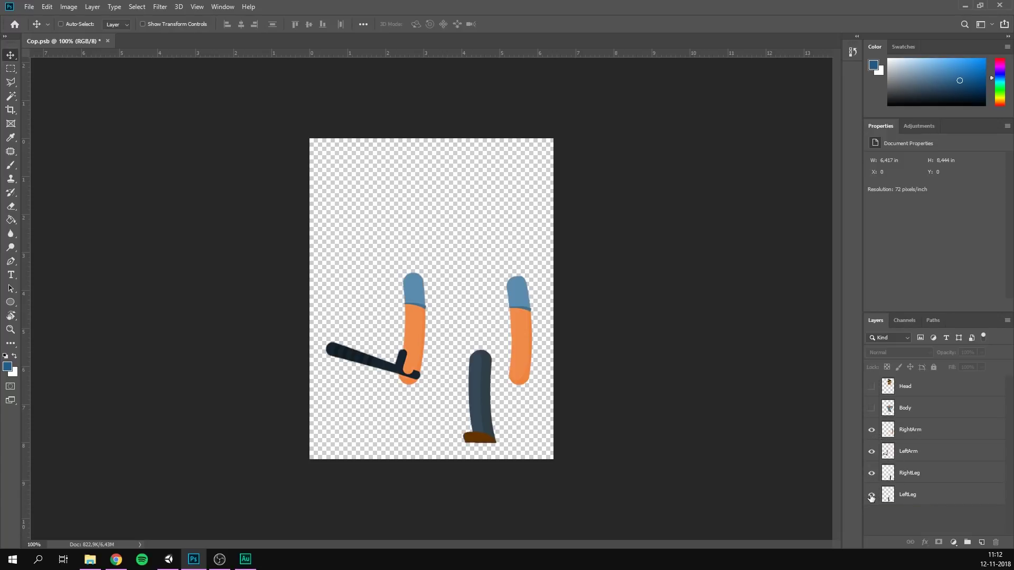
{"action": "left_click", "coordinate": [872, 495]}
{"action": "left_click", "coordinate": [872, 407]}
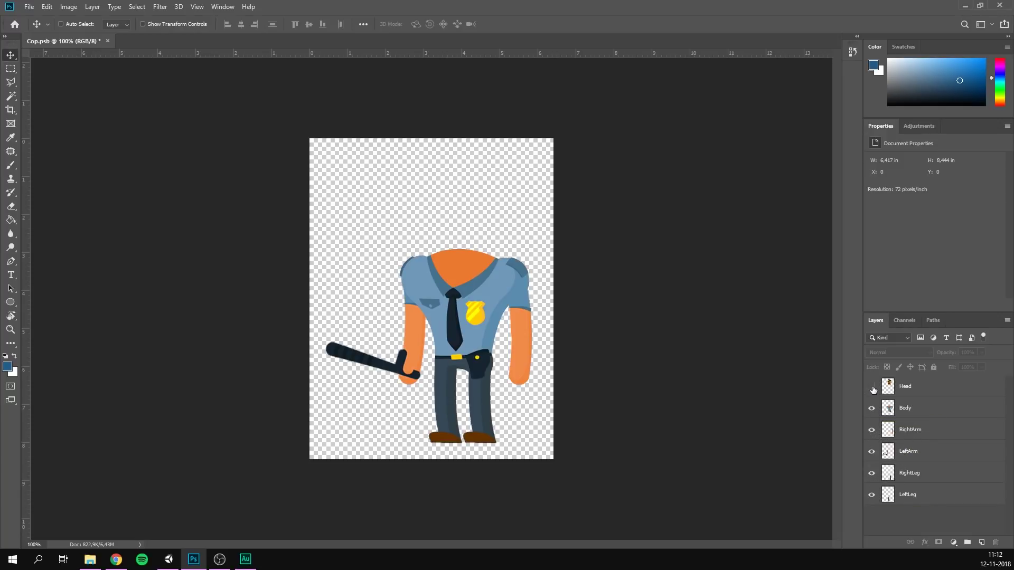
{"action": "left_click", "coordinate": [872, 386]}
Switch back to Unity, inspect the Body, Head, LeftArm, LeftLeg and RightArm parts of the Cop asset, and collapse it.
{"action": "left_click", "coordinate": [168, 559]}
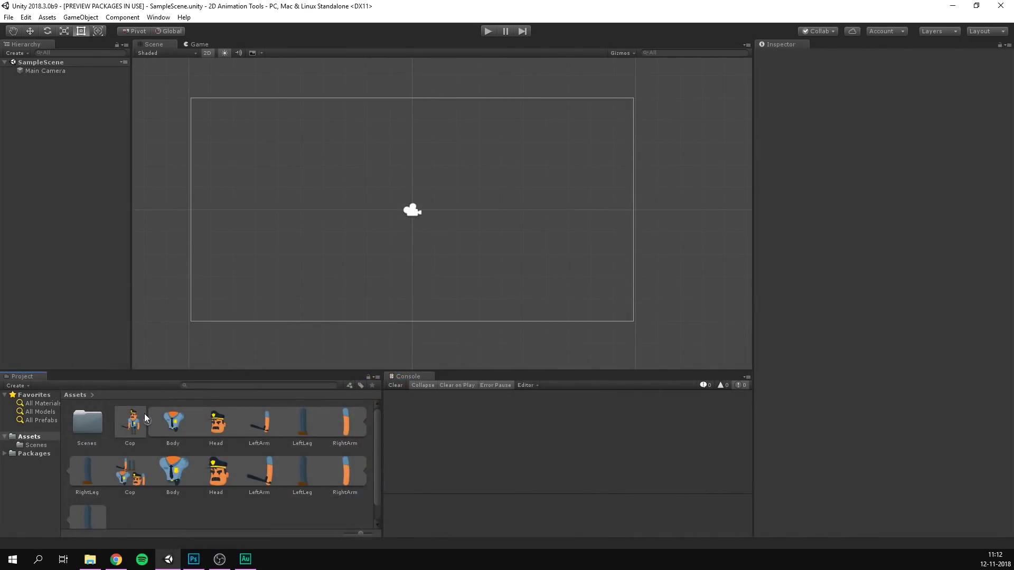
{"action": "left_click", "coordinate": [179, 420]}
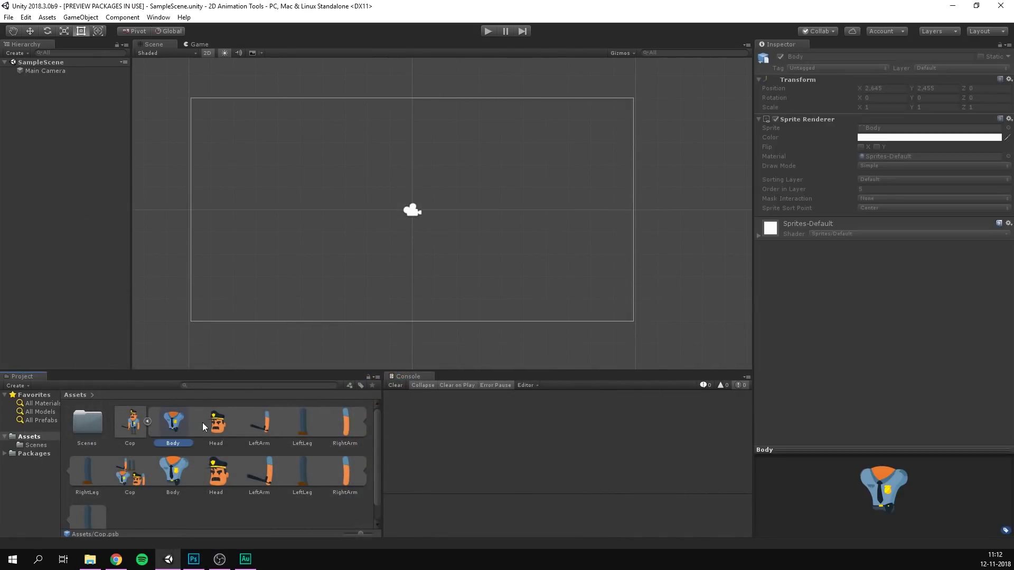
{"action": "left_click", "coordinate": [214, 422]}
{"action": "left_click", "coordinate": [259, 425]}
{"action": "left_click", "coordinate": [302, 425]}
{"action": "left_click", "coordinate": [349, 425]}
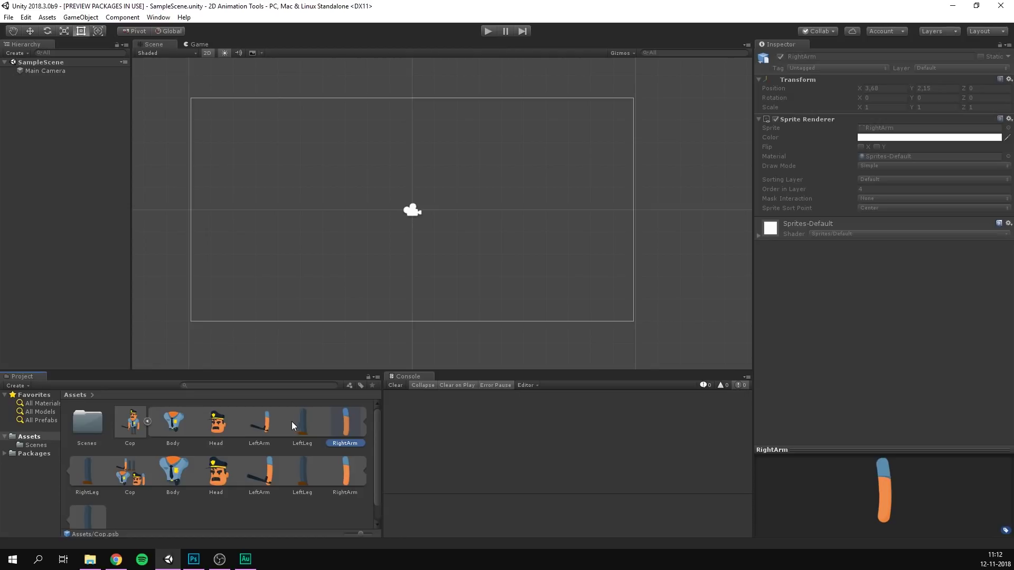
{"action": "left_click", "coordinate": [147, 422]}
Set the Sprite Mode of the Cop asset to Multiple in its import settings.
{"action": "left_click", "coordinate": [128, 426]}
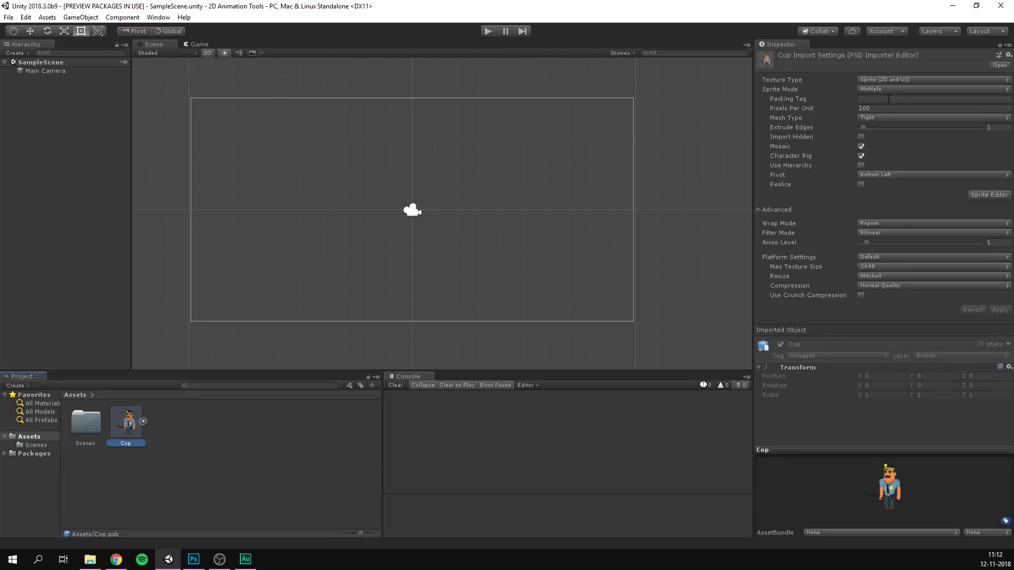
{"action": "left_click", "coordinate": [866, 89]}
{"action": "left_click", "coordinate": [885, 113]}
View the Cop T-Pose.png reference image from the Example Character folder and close it.
{"action": "left_click", "coordinate": [91, 560]}
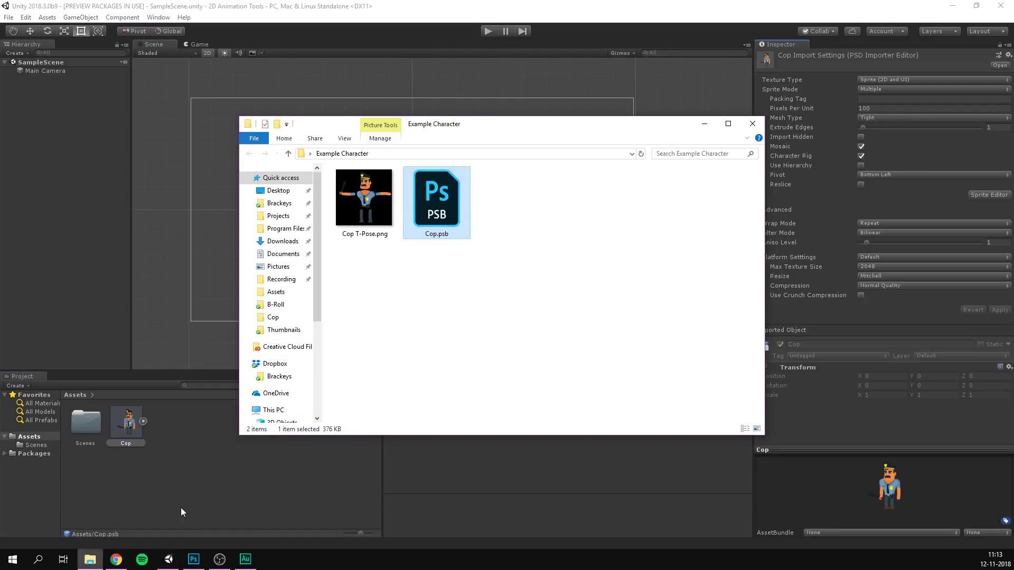
{"action": "double_click", "coordinate": [379, 207]}
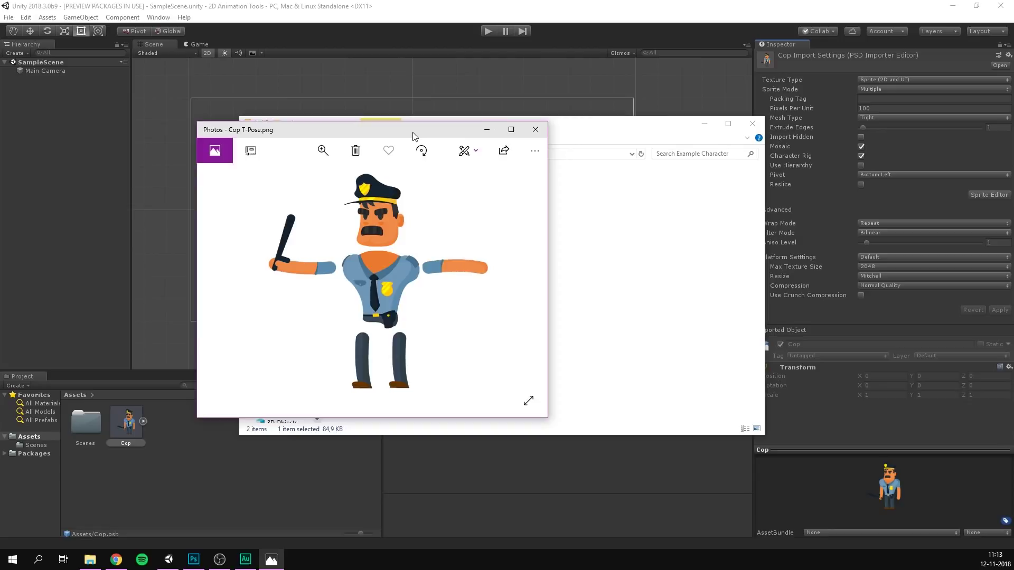
{"action": "left_click_drag", "start_coordinate": [413, 132], "coordinate": [581, 104]}
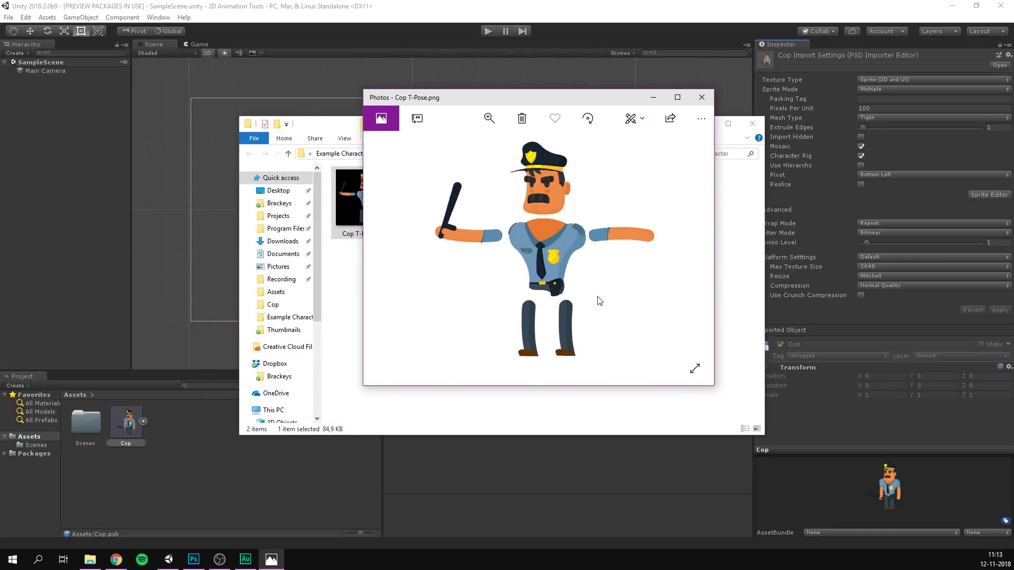
{"action": "left_click", "coordinate": [702, 97]}
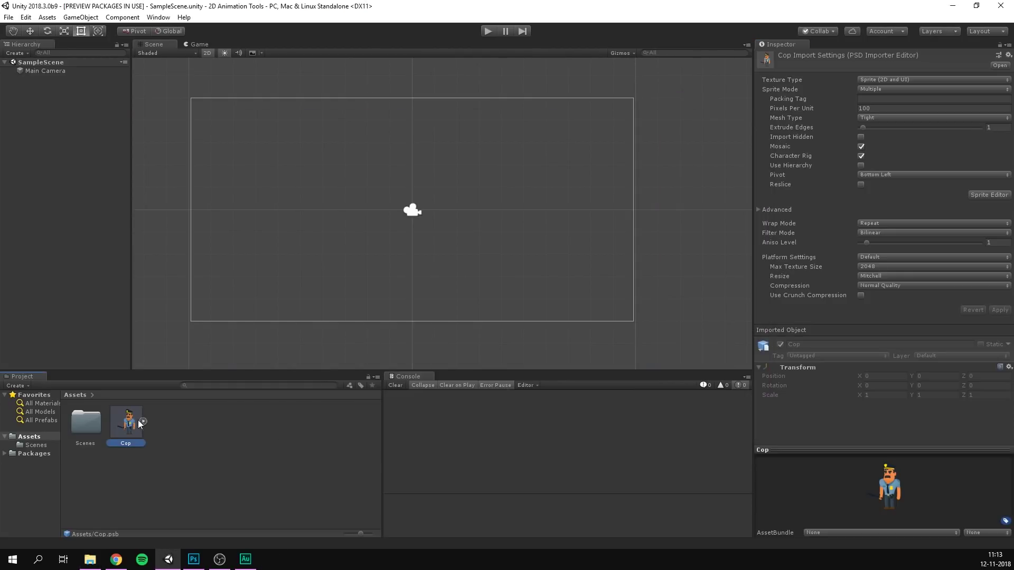
Open the Cop asset in the Sprite Editor and dock that window beside the Scene view.
{"action": "left_click", "coordinate": [134, 426]}
{"action": "left_click", "coordinate": [986, 195]}
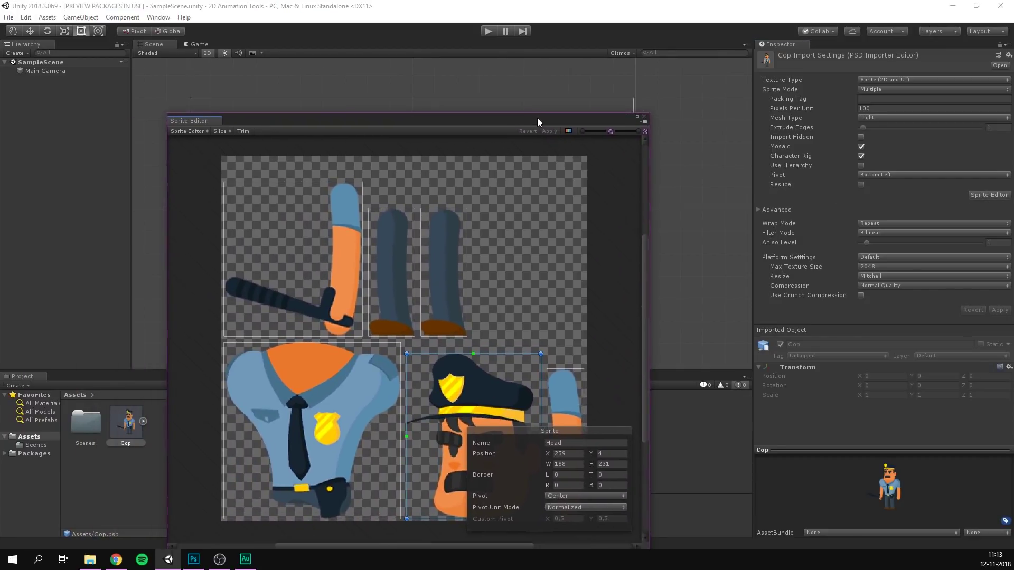
{"action": "left_click_drag", "start_coordinate": [537, 118], "coordinate": [653, 90]}
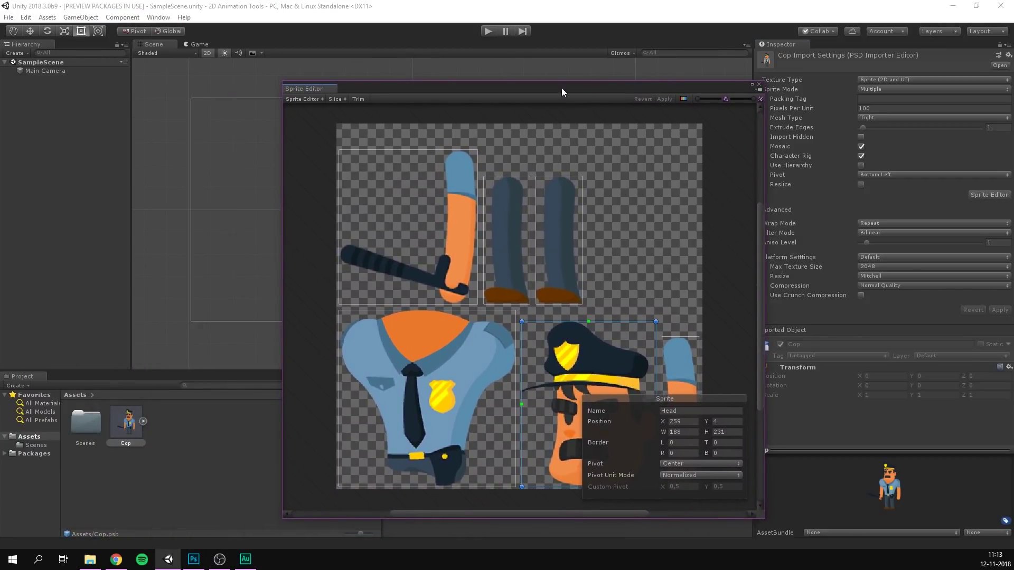
{"action": "left_click_drag", "start_coordinate": [305, 89], "coordinate": [188, 50]}
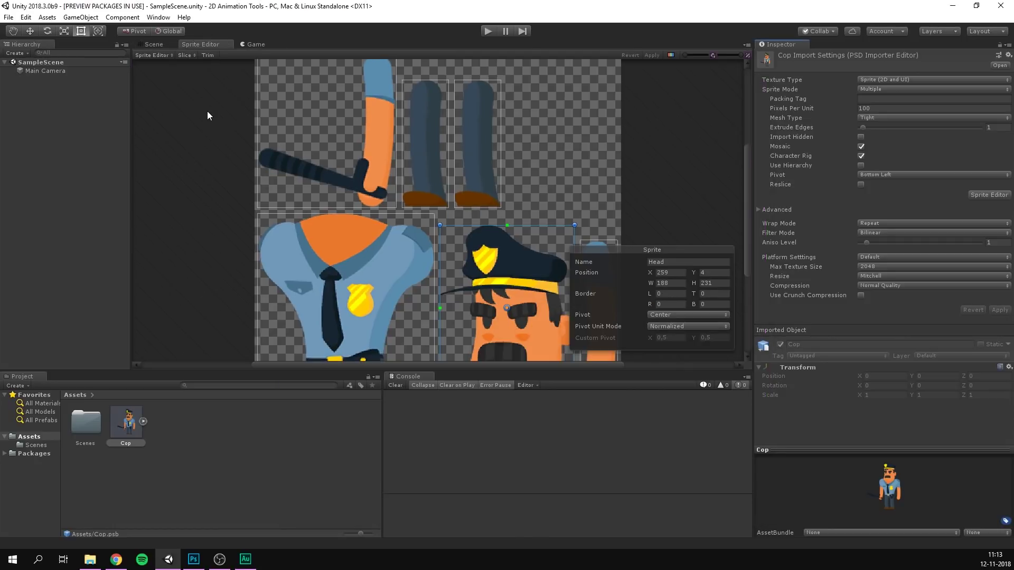
Examine the automatically sliced arm, leg and body sprites in the Sprite Editor.
{"action": "scroll", "coordinate": [211, 113], "scroll_direction": "down", "scroll_amount": 4}
{"action": "left_click", "coordinate": [271, 131]}
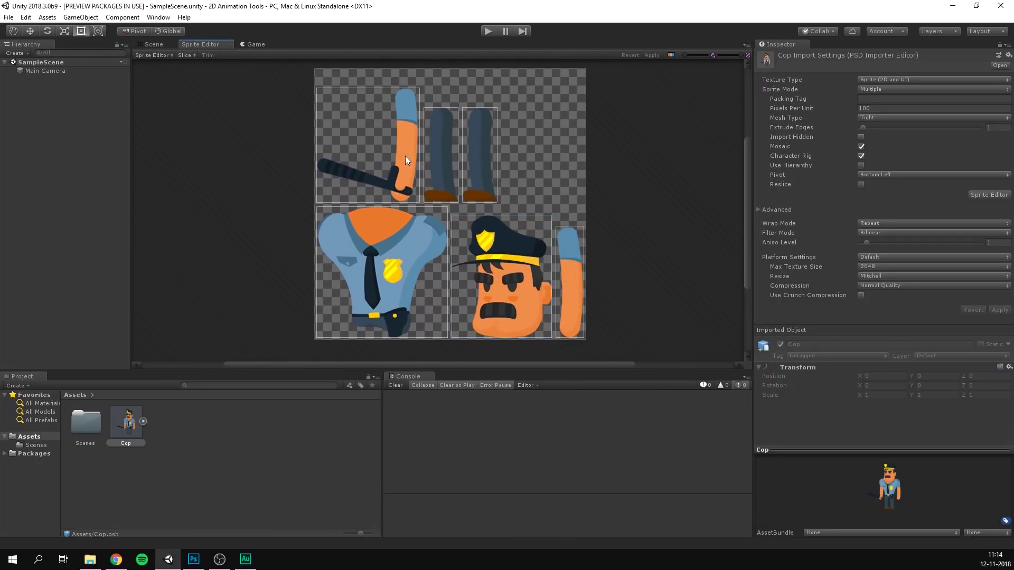
{"action": "left_click", "coordinate": [395, 152]}
{"action": "left_click", "coordinate": [480, 142]}
{"action": "left_click", "coordinate": [410, 229]}
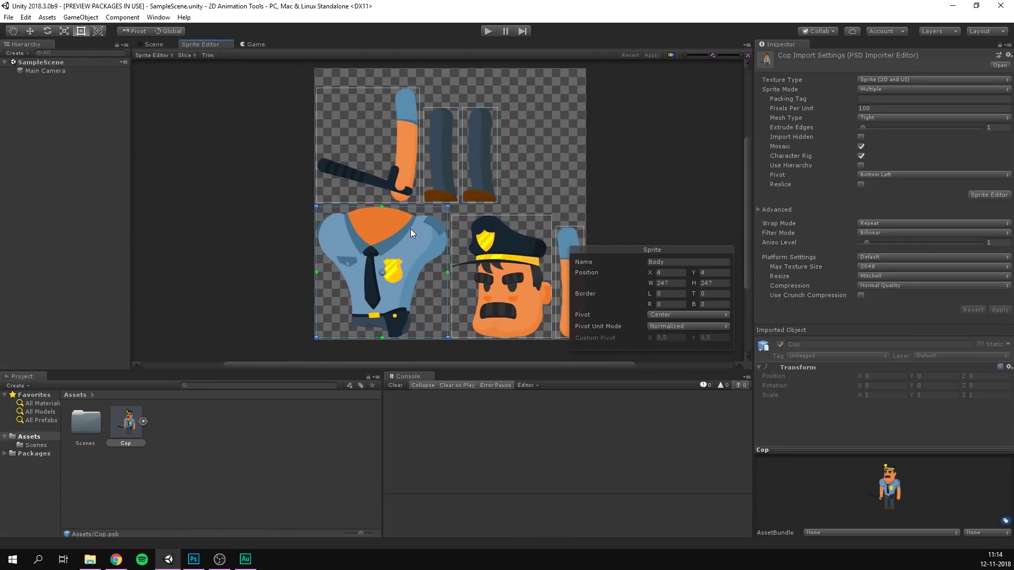
Try resizing the Head sprite's slice from its corner and undo the change.
{"action": "left_click", "coordinate": [481, 236]}
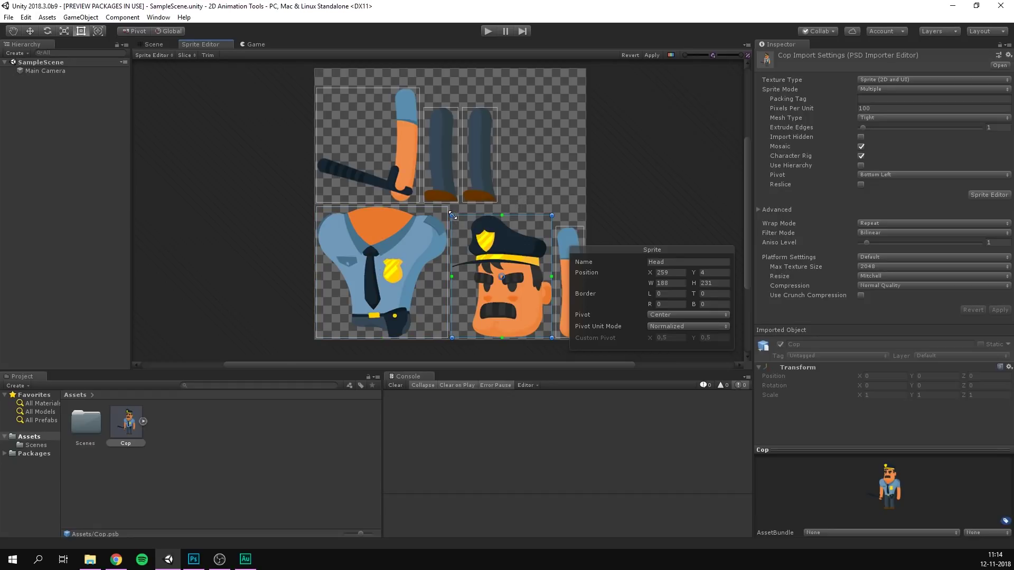
{"action": "mouse_move", "coordinate": [453, 216]}
{"action": "left_mouse_down"}
{"action": "mouse_move", "coordinate": [487, 246]}
{"action": "mouse_move", "coordinate": [523, 238]}
{"action": "left_mouse_up"}
{"action": "key", "text": "ctrl+z"}
{"action": "key", "text": "ctrl+z"}
Switch to the Skinning Editor and create a three-bone chain from the cop's hips through the torso to the cap.
{"action": "left_click", "coordinate": [154, 56]}
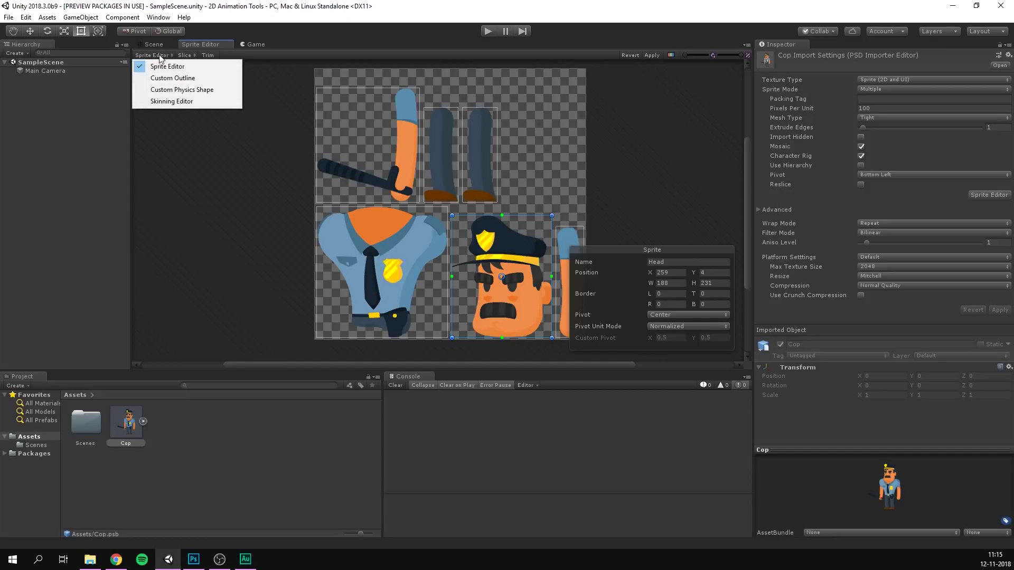
{"action": "left_click", "coordinate": [205, 101]}
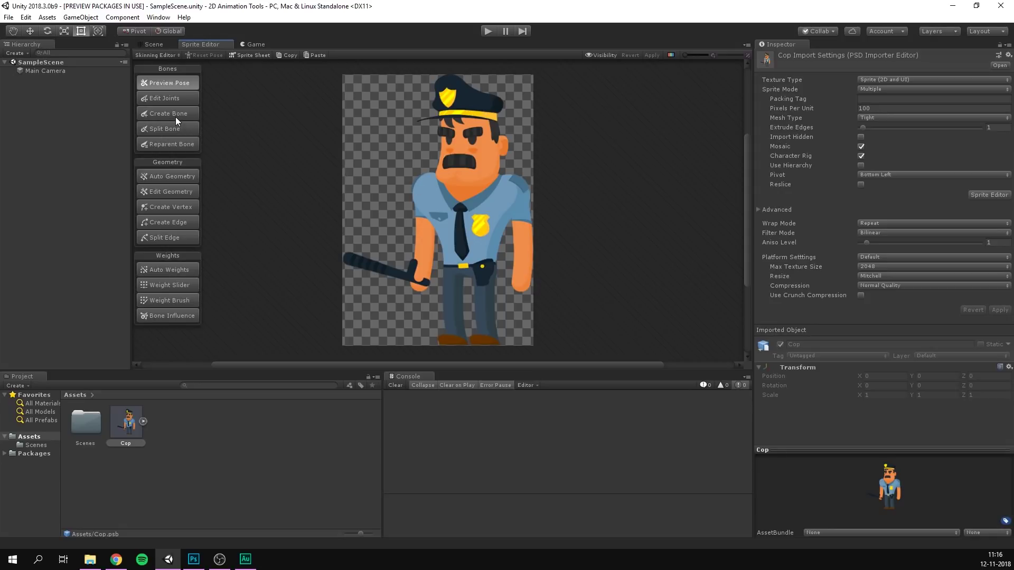
{"action": "left_click", "coordinate": [160, 112]}
{"action": "left_click", "coordinate": [458, 228]}
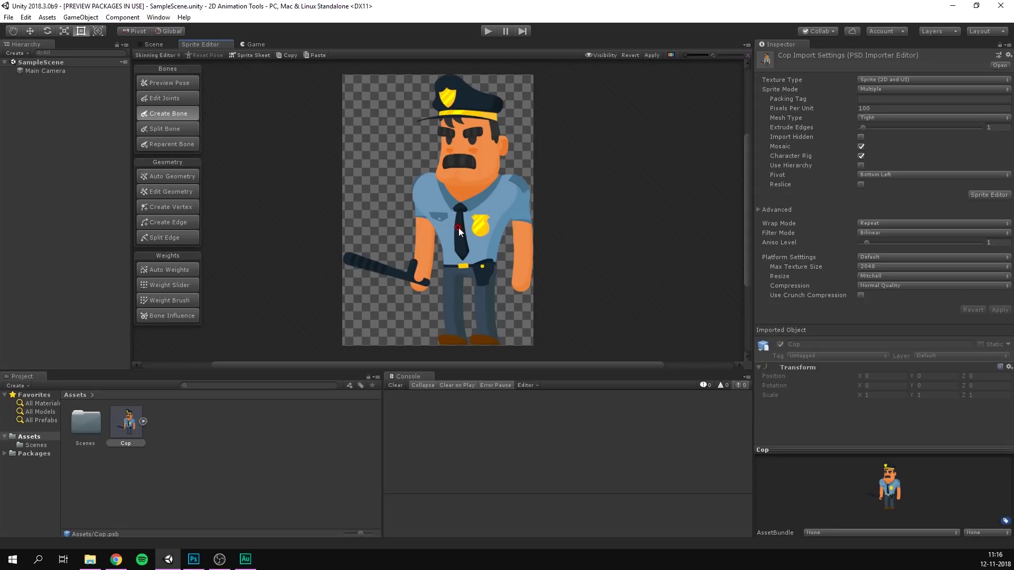
{"action": "left_click", "coordinate": [468, 275]}
{"action": "left_click", "coordinate": [471, 94]}
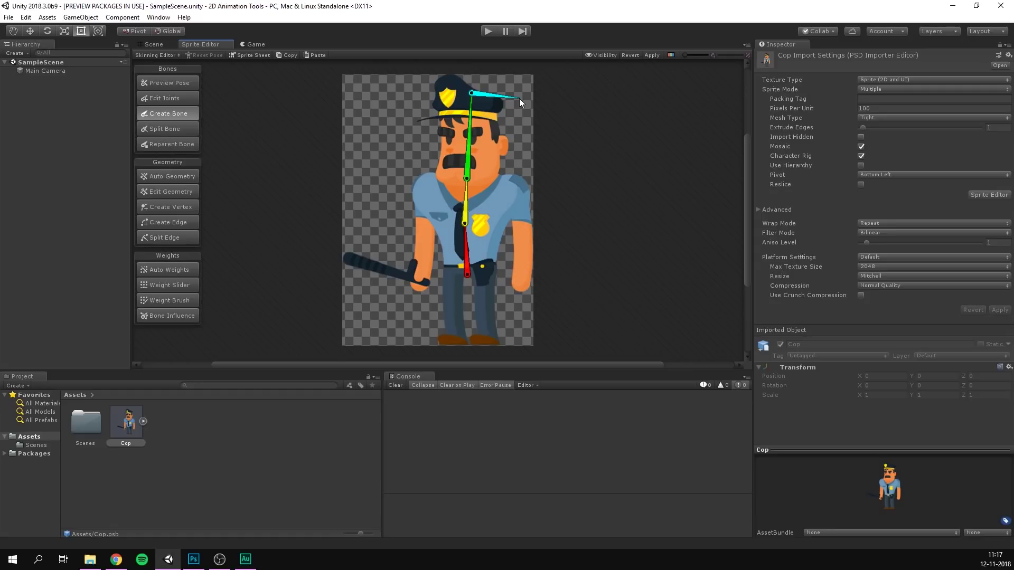
{"action": "right_click", "coordinate": [518, 99]}
Try adding a separate two-bone chain down the arm without the baton and delete it.
{"action": "left_click", "coordinate": [520, 286]}
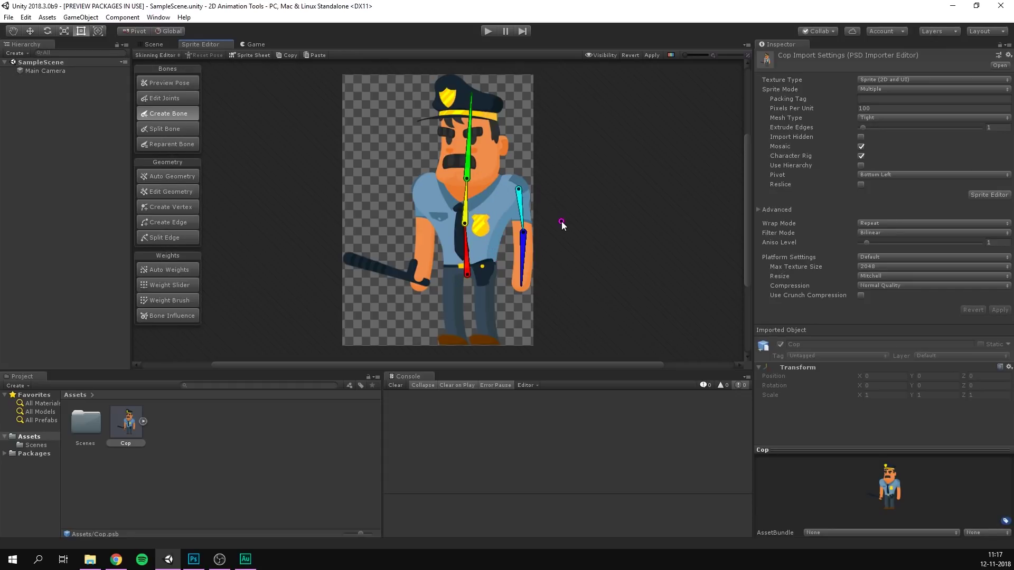
{"action": "left_click", "coordinate": [521, 202]}
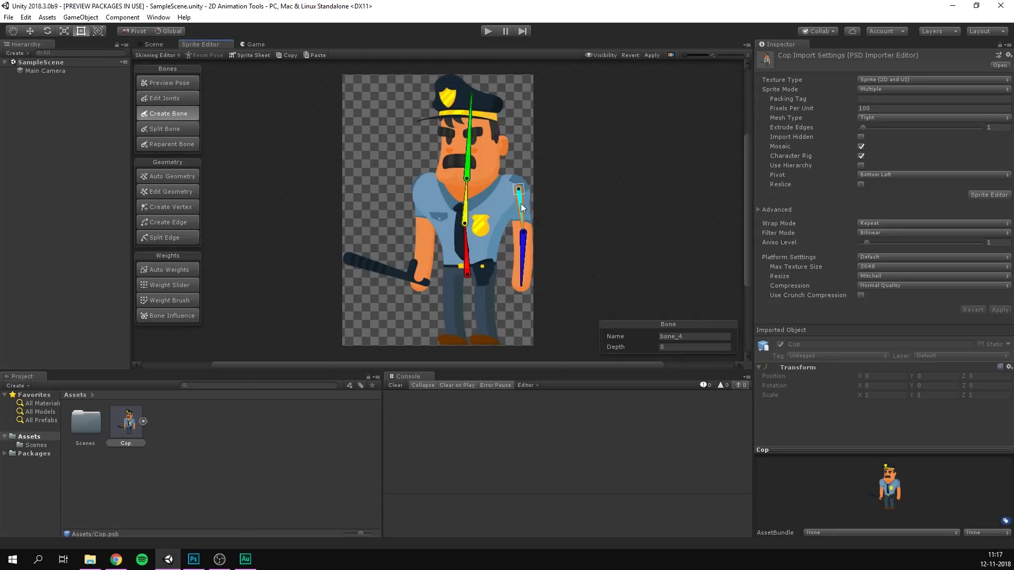
{"action": "key", "text": "Delete"}
Add two-bone chains to both arms parented to the upper torso bone, and to both legs parented to the hip bone.
{"action": "left_click", "coordinate": [466, 210]}
{"action": "right_click", "coordinate": [480, 268]}
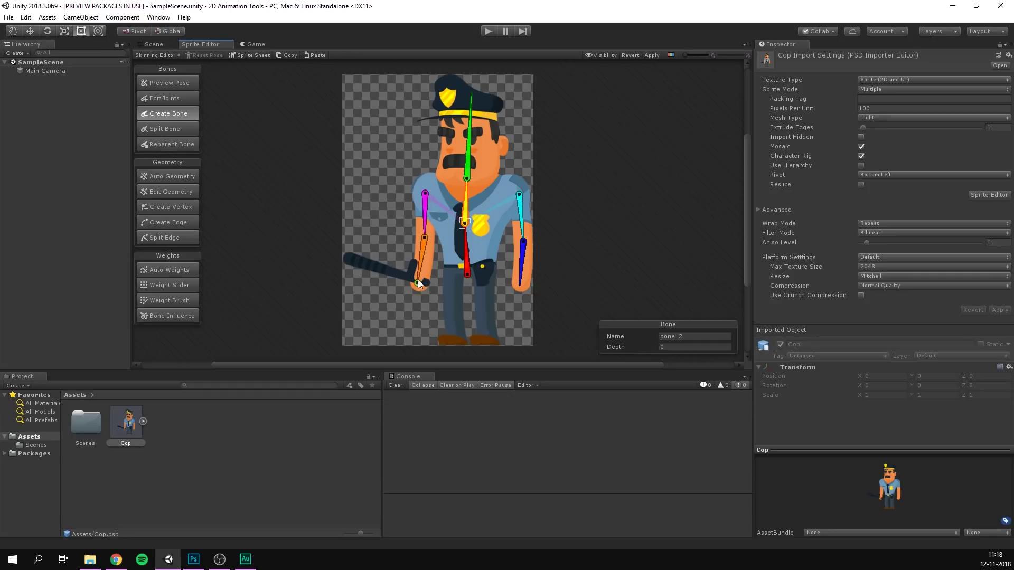
{"action": "left_click", "coordinate": [419, 284]}
{"action": "left_click", "coordinate": [467, 274]}
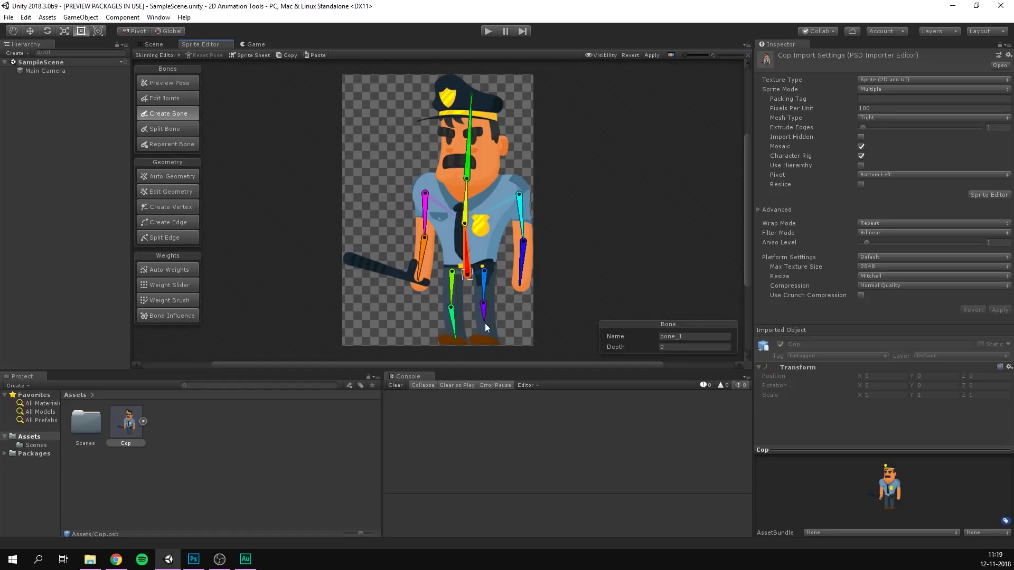
{"action": "key", "text": "Escape"}
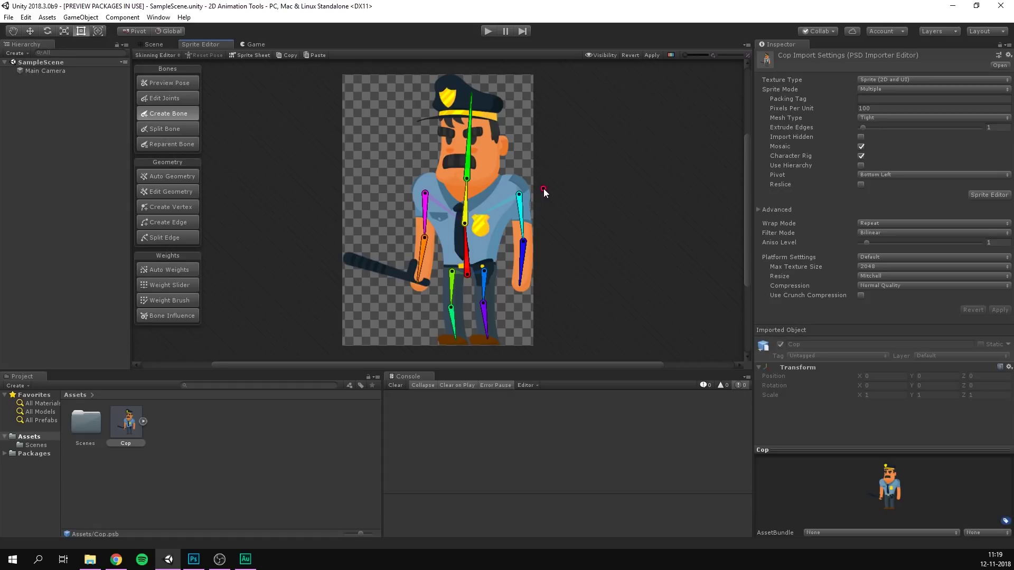
Examine the bone hierarchy for reparenting, matching the torso, head, arm and leg bones to their entries under bone_1.
{"action": "left_click", "coordinate": [175, 144]}
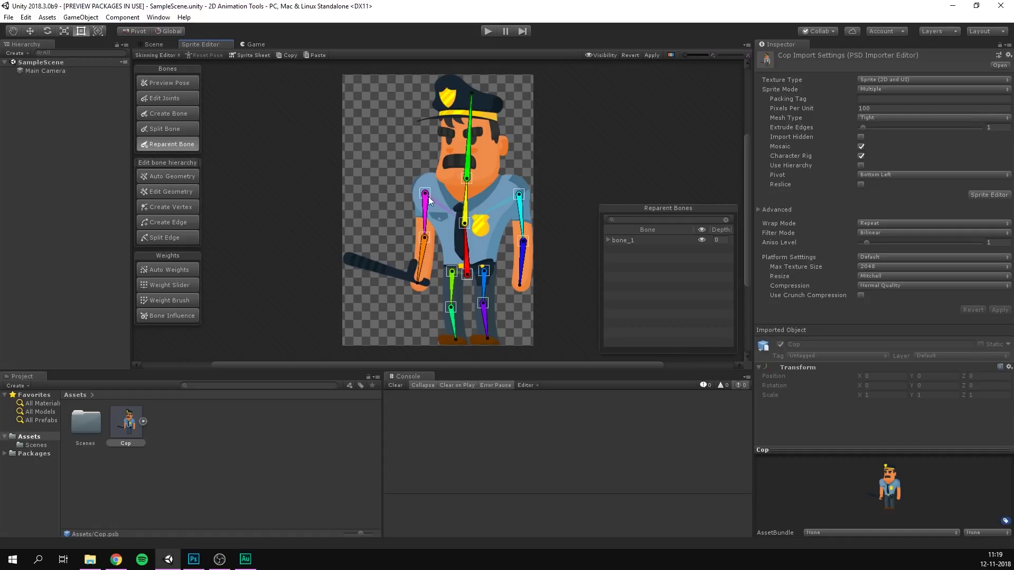
{"action": "left_click", "coordinate": [608, 240]}
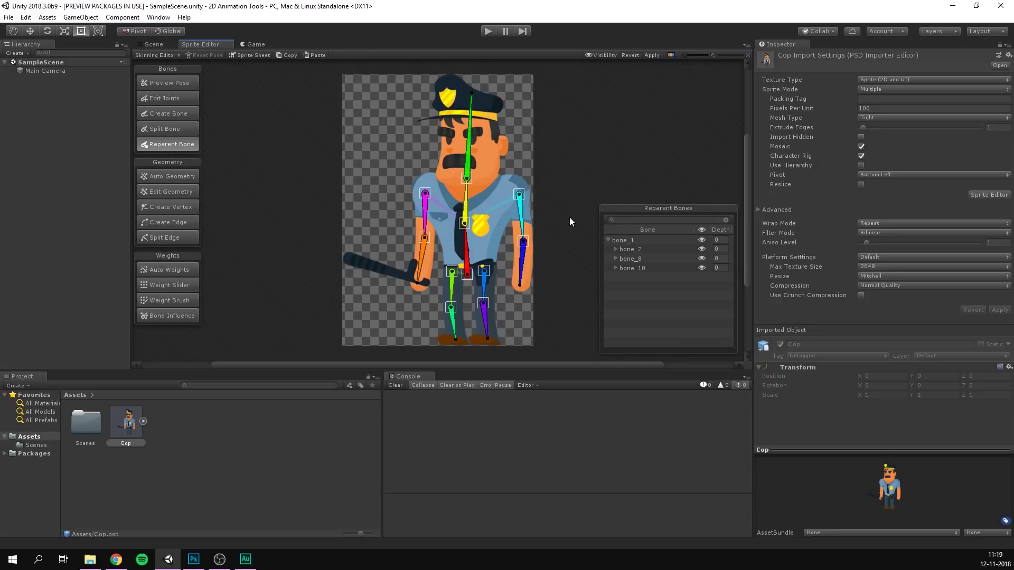
{"action": "left_click", "coordinate": [625, 242]}
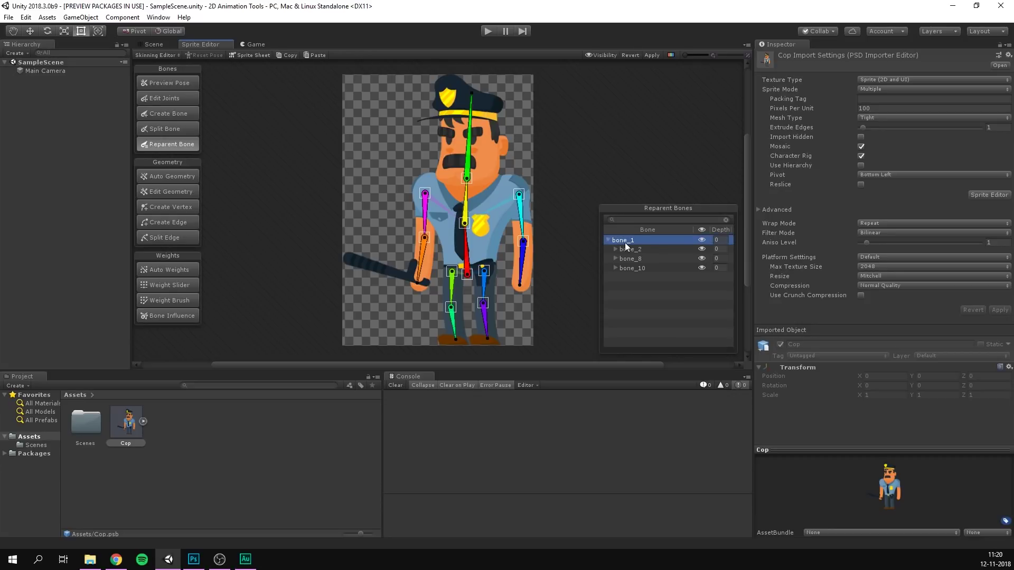
{"action": "key", "text": "Left"}
{"action": "key", "text": "Right"}
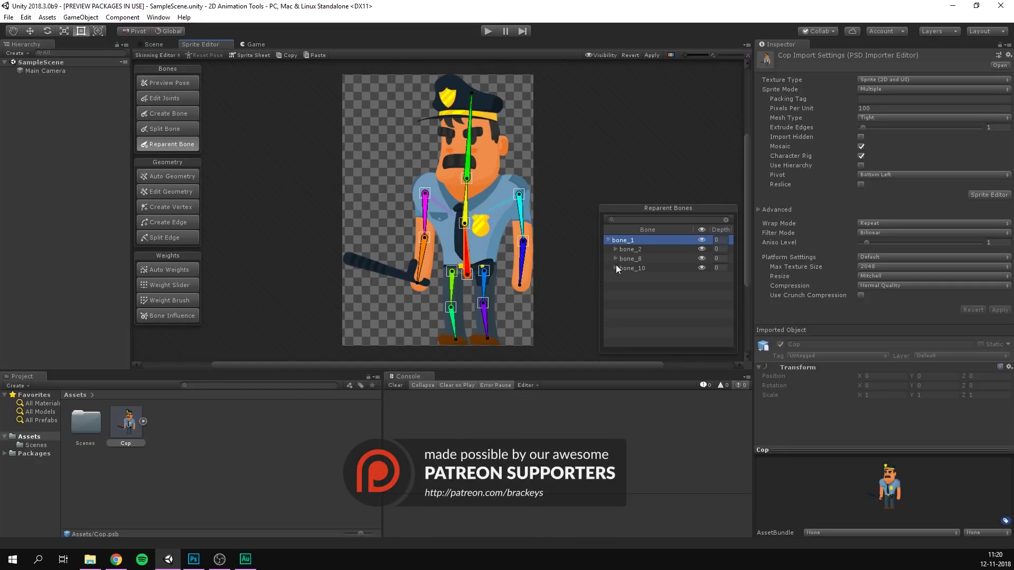
{"action": "left_click", "coordinate": [630, 250]}
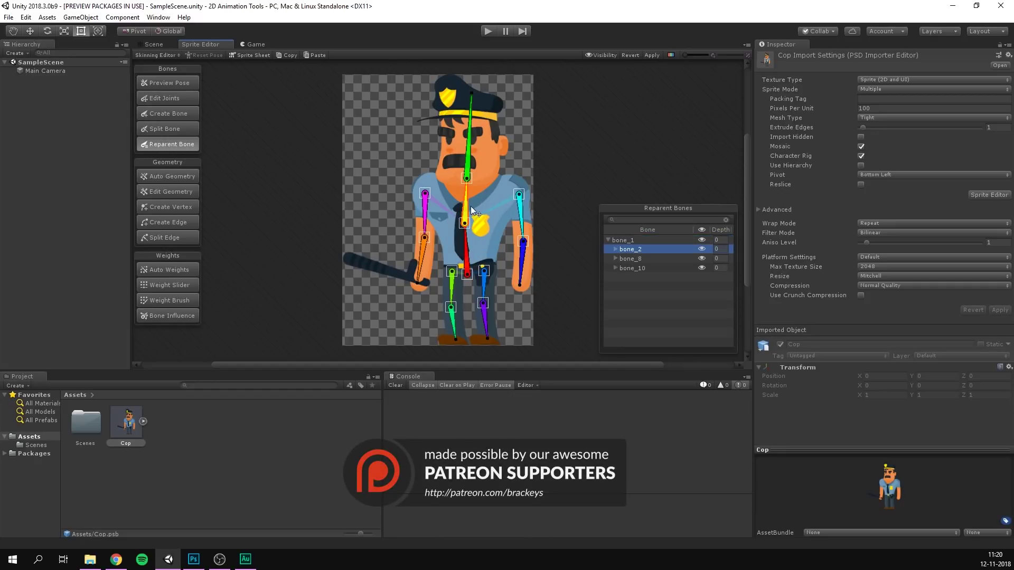
{"action": "key", "text": "Right"}
{"action": "left_click", "coordinate": [641, 259]}
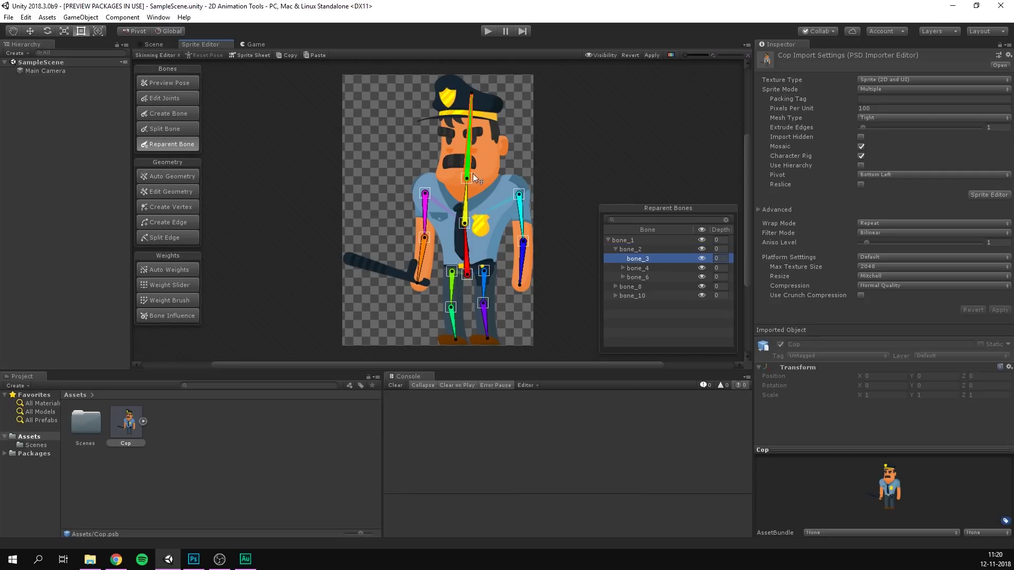
{"action": "left_click", "coordinate": [521, 207]}
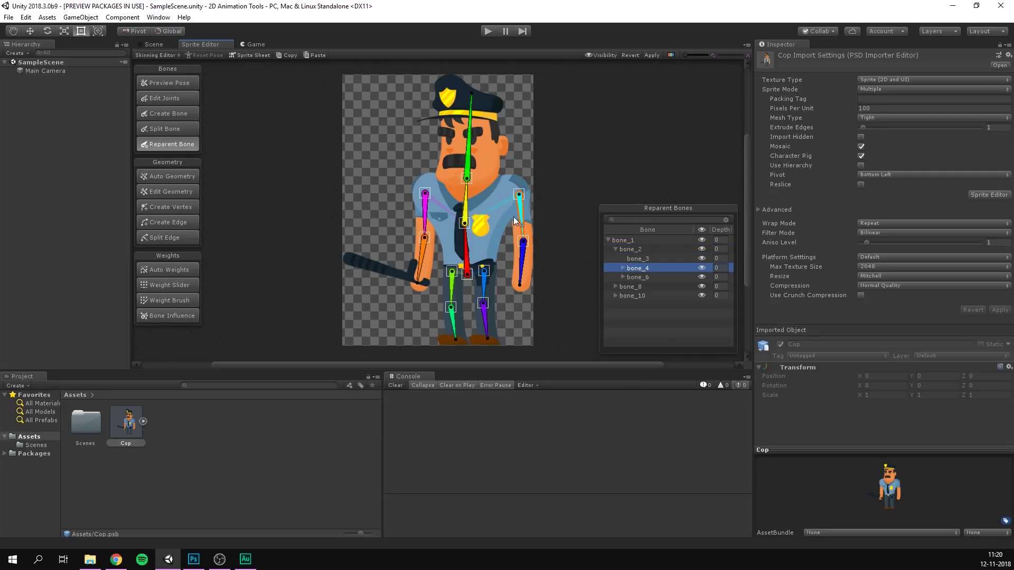
{"action": "key", "text": "Down"}
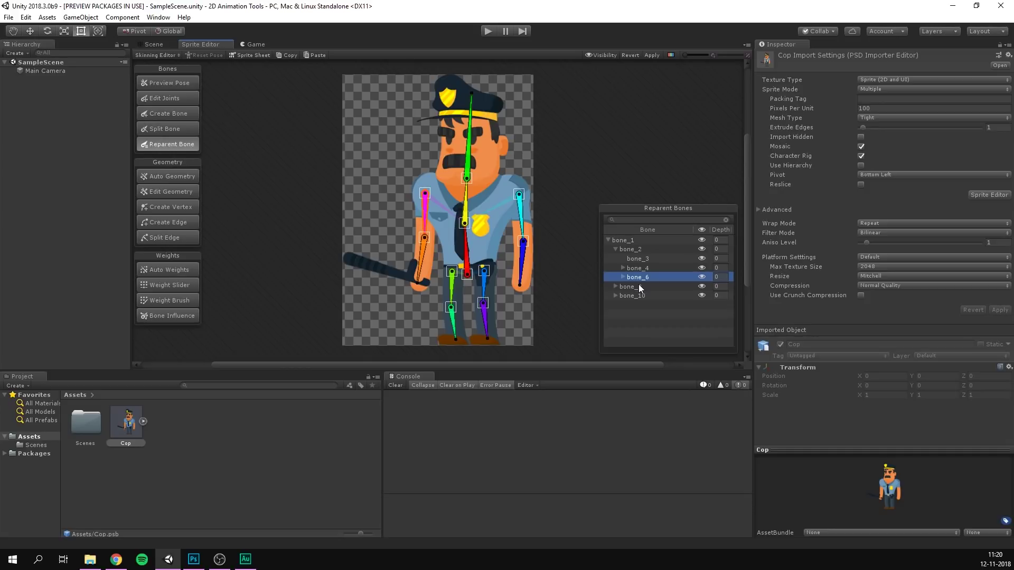
{"action": "key", "text": "Down"}
{"action": "key", "text": "Down"}
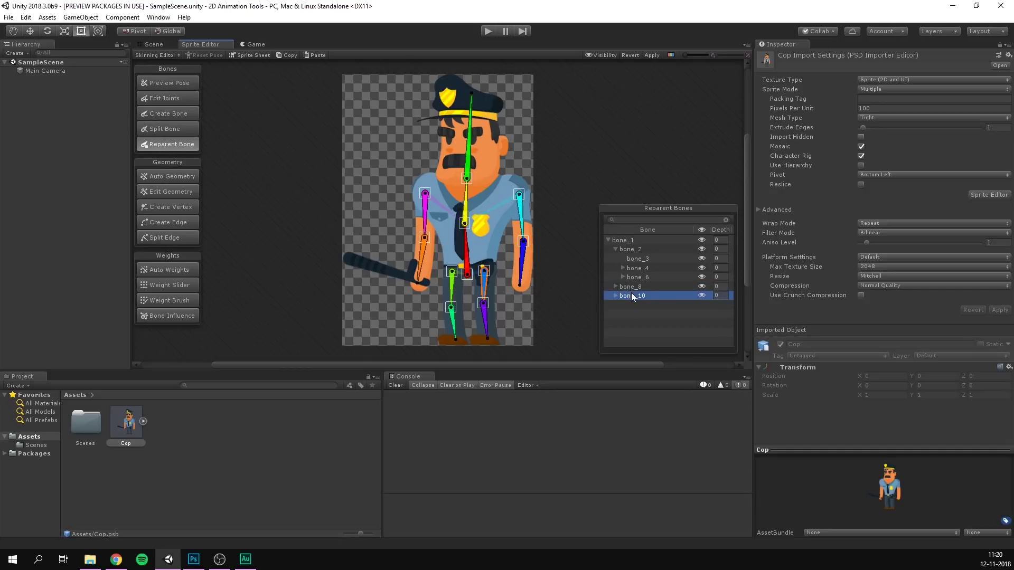
Try reparenting bone_10 under bone_2 and splitting the head bone midway, undoing each change.
{"action": "left_click_drag", "start_coordinate": [629, 295], "coordinate": [635, 276]}
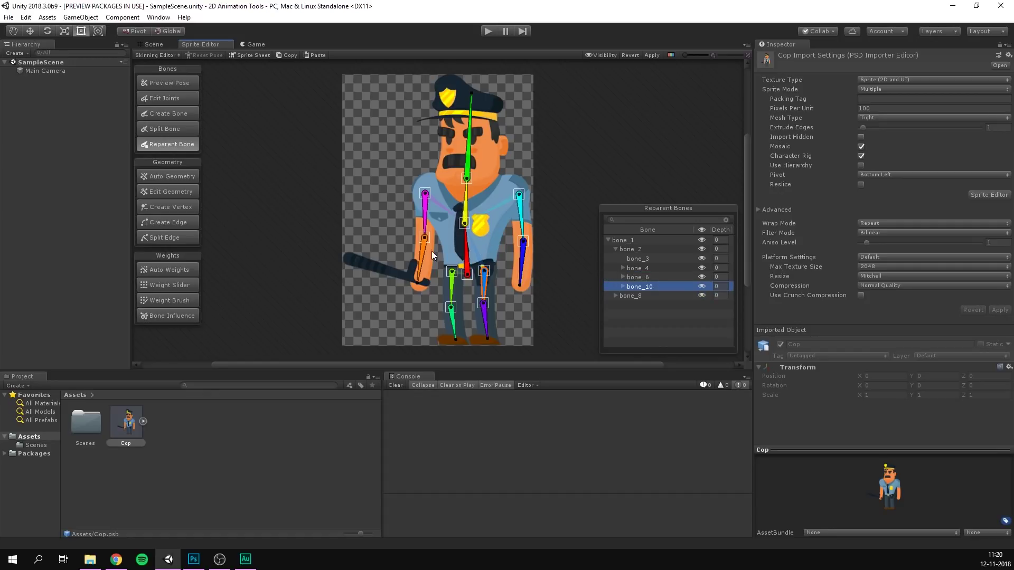
{"action": "key", "text": "ctrl+z"}
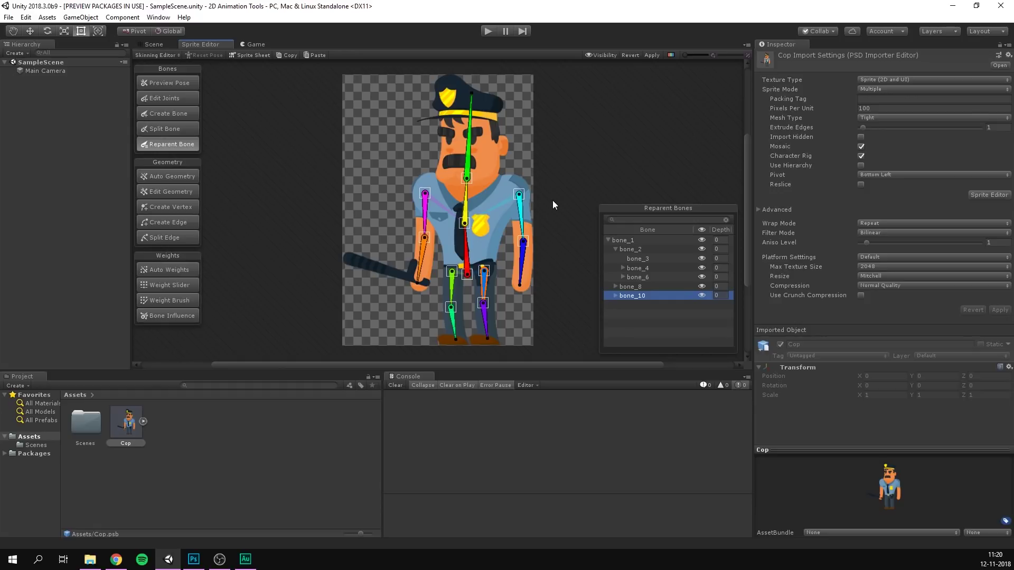
{"action": "left_click", "coordinate": [178, 140]}
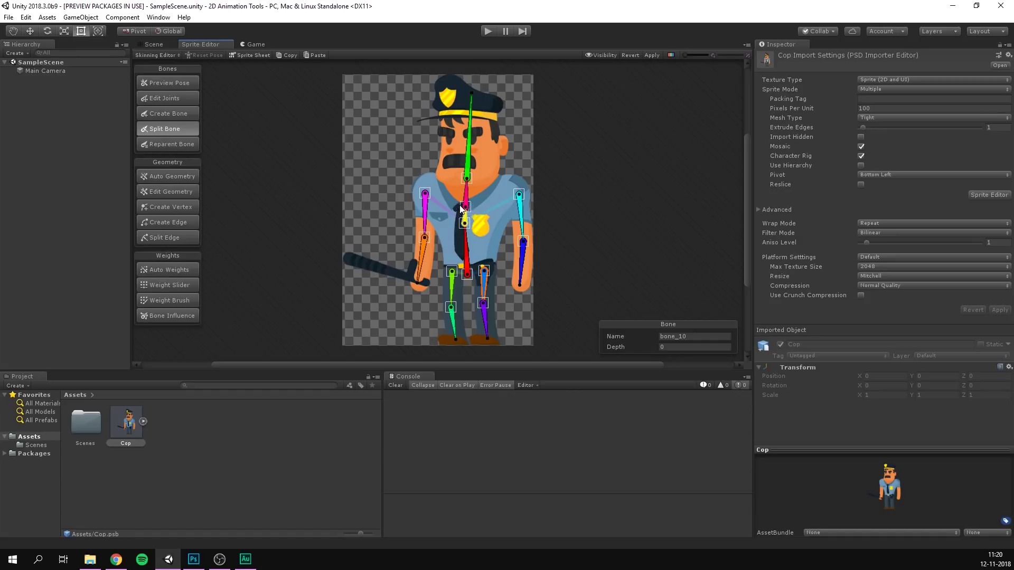
{"action": "left_click", "coordinate": [468, 143]}
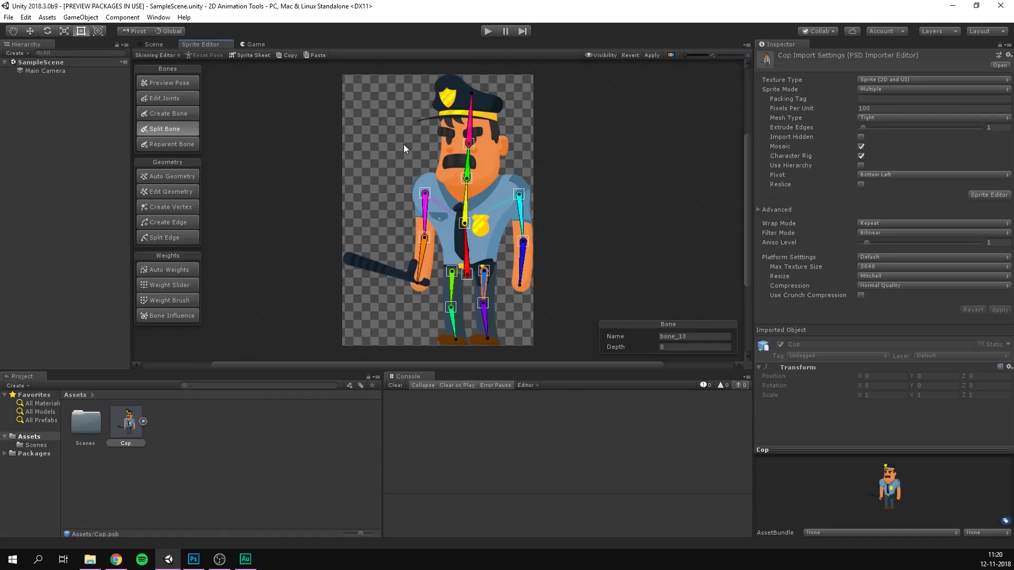
{"action": "key", "text": "ctrl+z"}
Preview a pose with the bones of the arm without the baton moved away from the body, and reset the pose.
{"action": "left_click", "coordinate": [170, 83]}
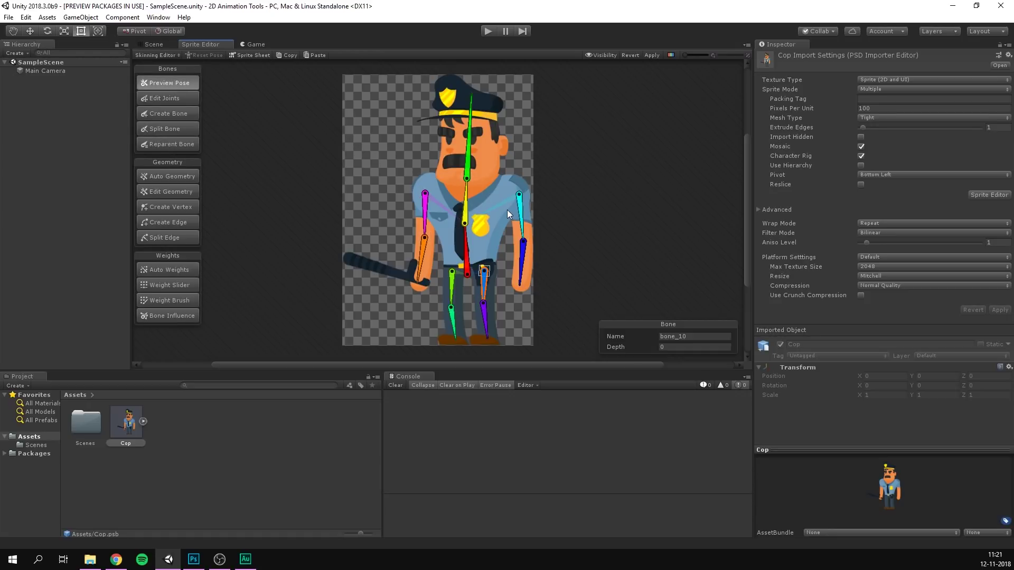
{"action": "left_click", "coordinate": [498, 222]}
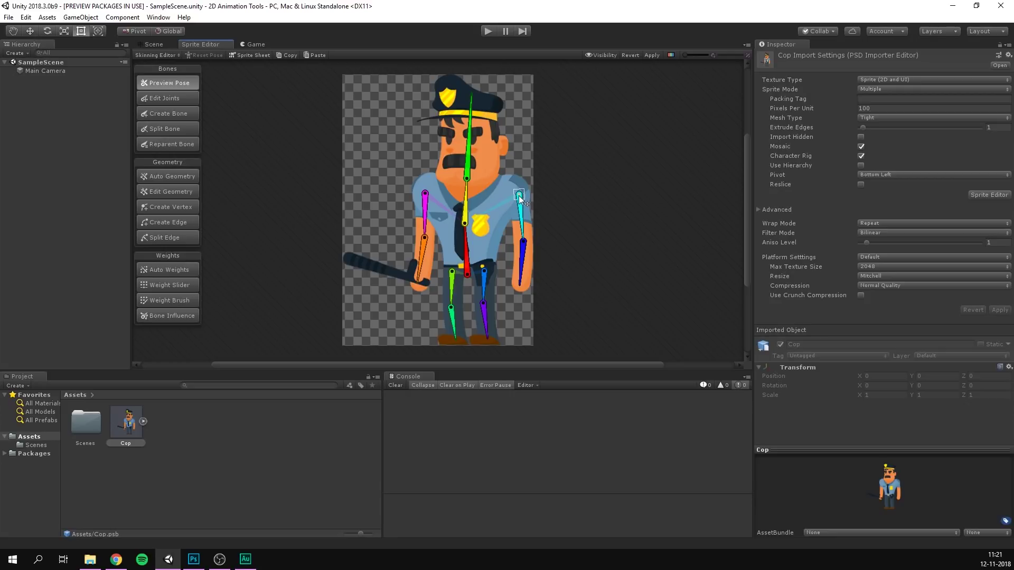
{"action": "left_click_drag", "start_coordinate": [519, 195], "coordinate": [622, 188]}
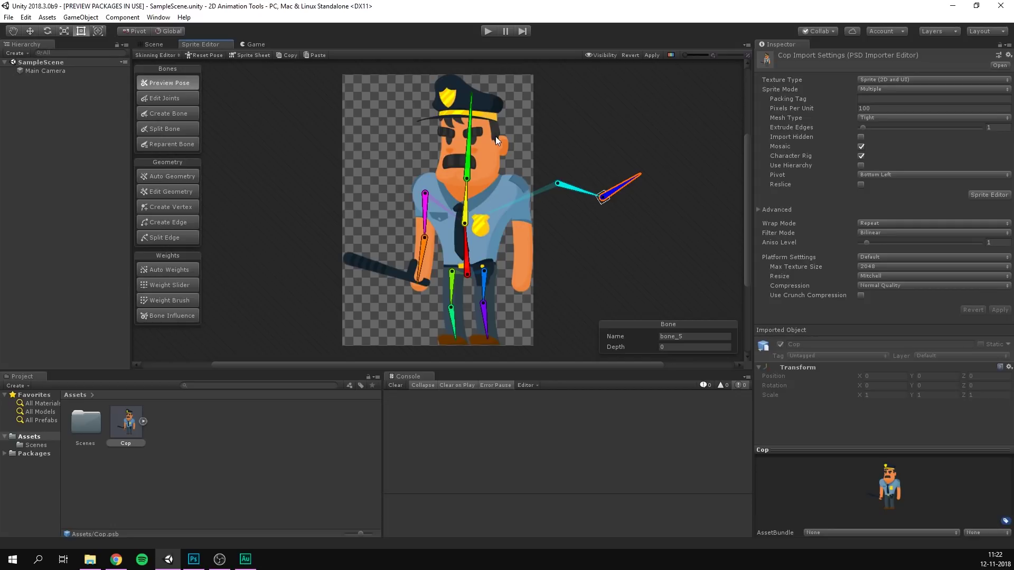
{"action": "left_click", "coordinate": [204, 56]}
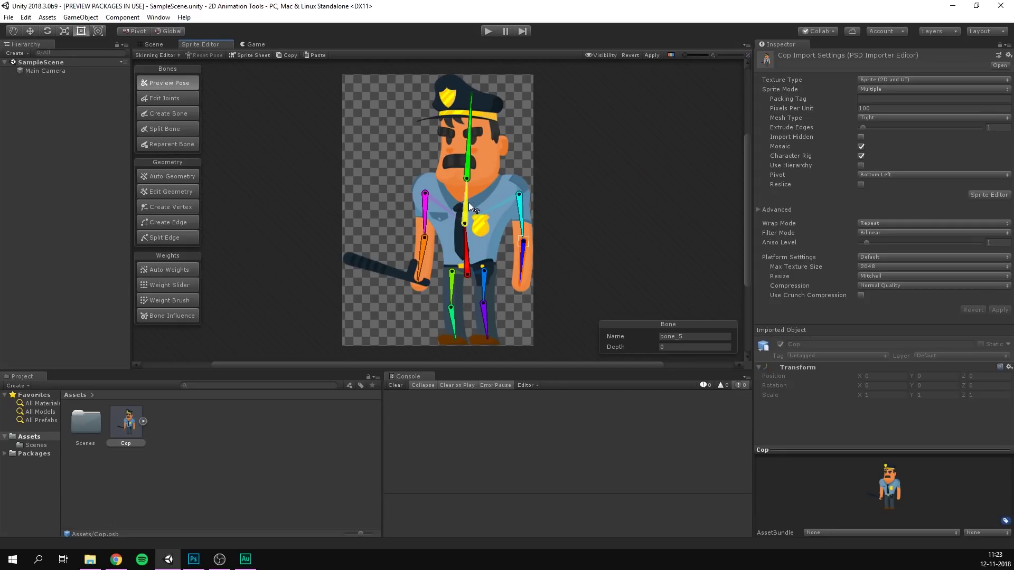
Preview rotating the upper torso bone and moving the whole skeleton by its root bone, and reset the pose.
{"action": "mouse_move", "coordinate": [467, 202]}
{"action": "left_mouse_down"}
{"action": "mouse_move", "coordinate": [458, 205]}
{"action": "mouse_move", "coordinate": [477, 205]}
{"action": "mouse_move", "coordinate": [464, 208]}
{"action": "left_mouse_up"}
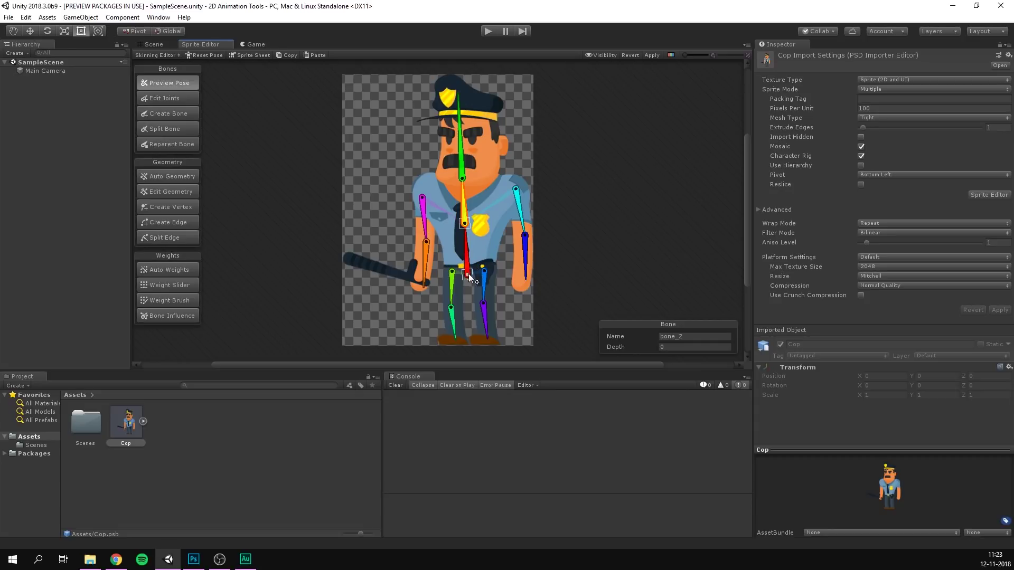
{"action": "left_click_drag", "start_coordinate": [469, 277], "coordinate": [408, 224]}
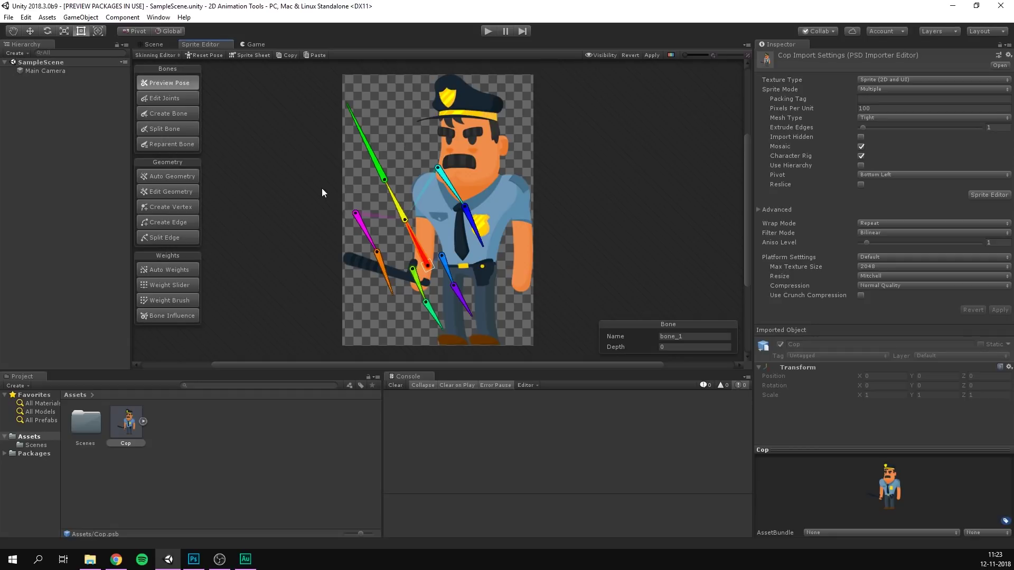
{"action": "left_click", "coordinate": [203, 55]}
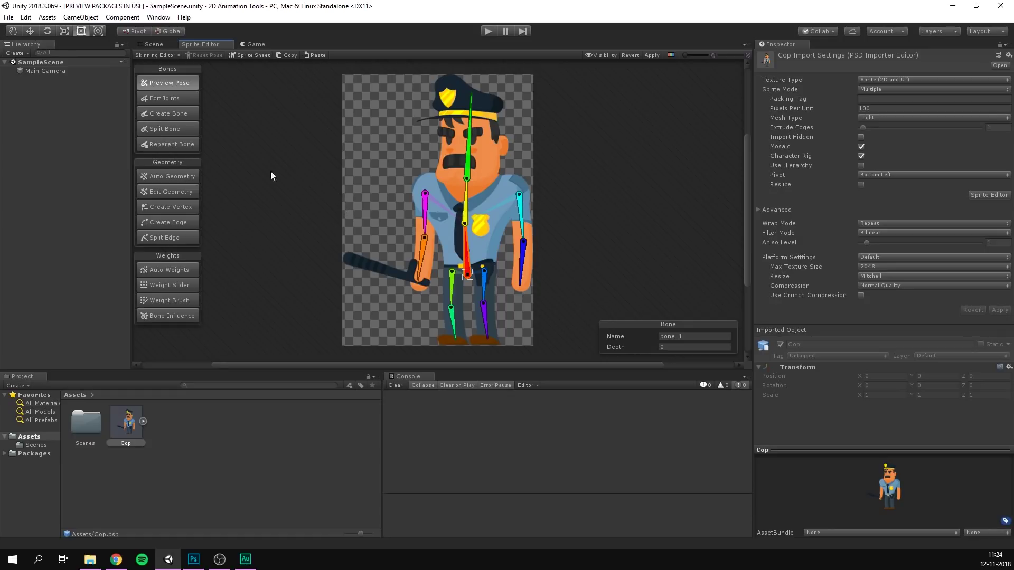
Auto-generate geometry with weights for all sprites using the preset detail settings.
{"action": "left_click", "coordinate": [159, 177]}
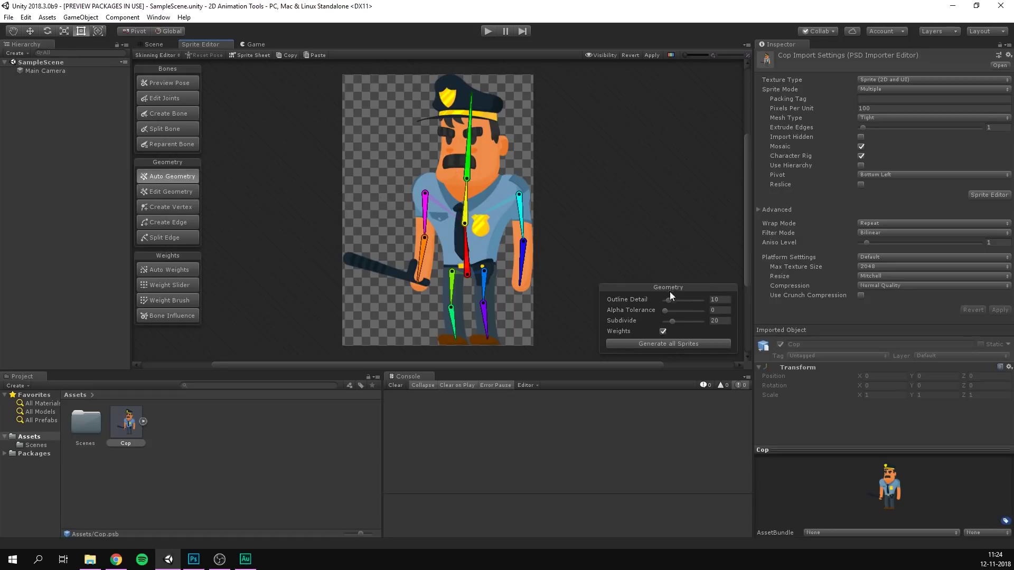
{"action": "left_click", "coordinate": [639, 343]}
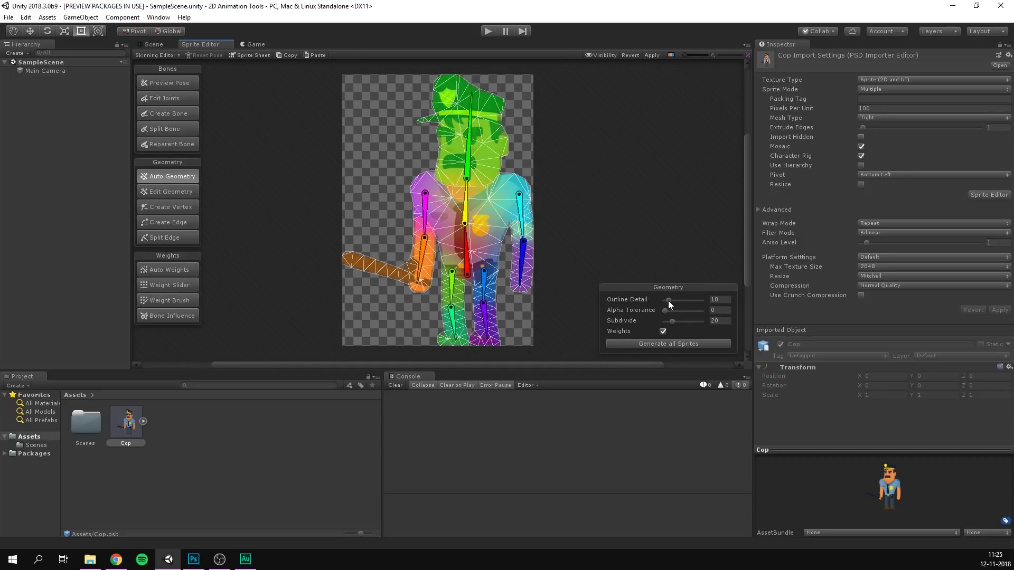
Try generating all sprites' geometry with Outline Detail 50 and 94, and set Outline Detail back to 10.
{"action": "left_click", "coordinate": [679, 345]}
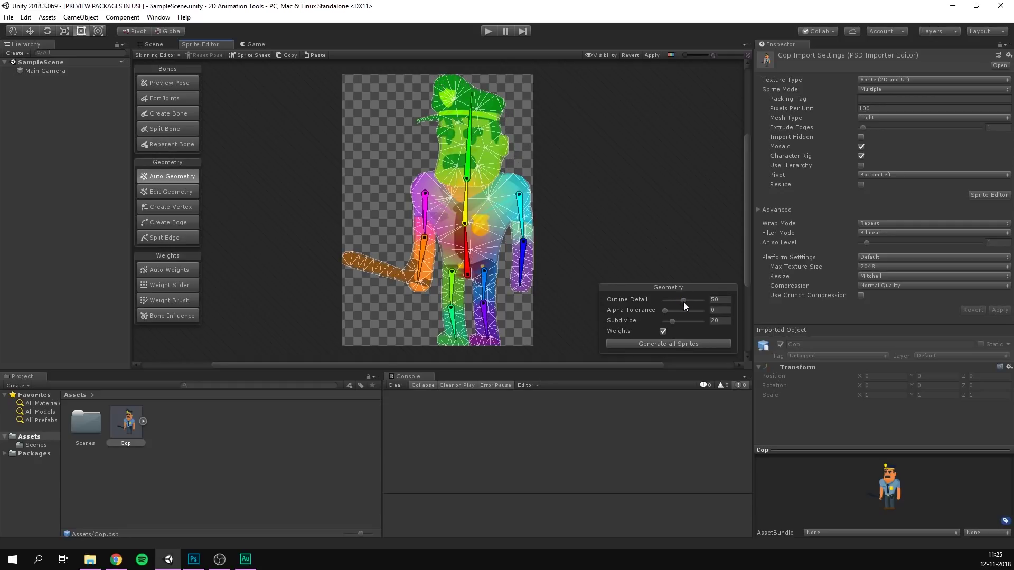
{"action": "left_click_drag", "start_coordinate": [699, 300], "coordinate": [702, 300]}
{"action": "left_click", "coordinate": [687, 344]}
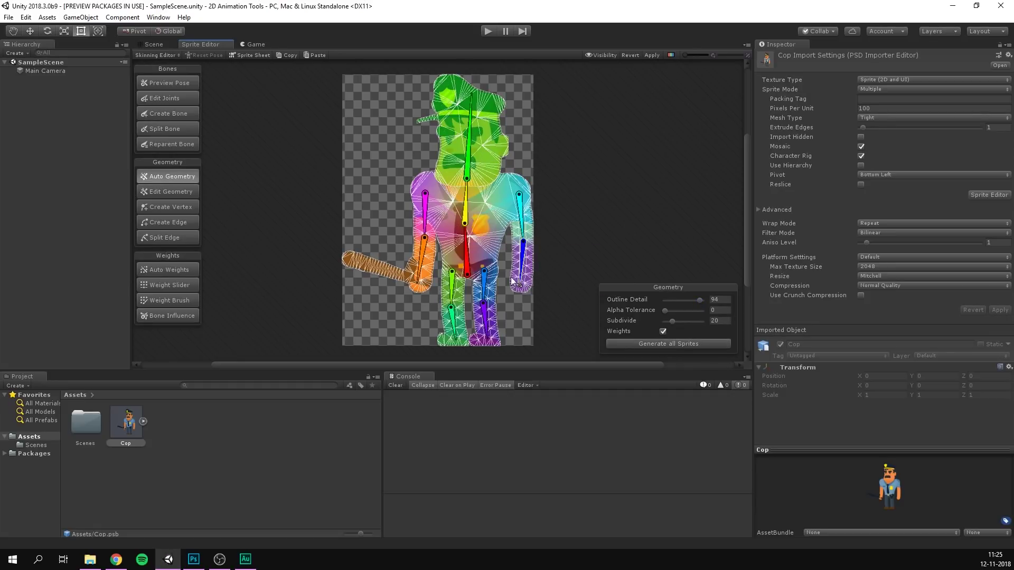
{"action": "left_click", "coordinate": [719, 299]}
{"action": "type", "text": "10"}
{"action": "key", "text": "Return"}
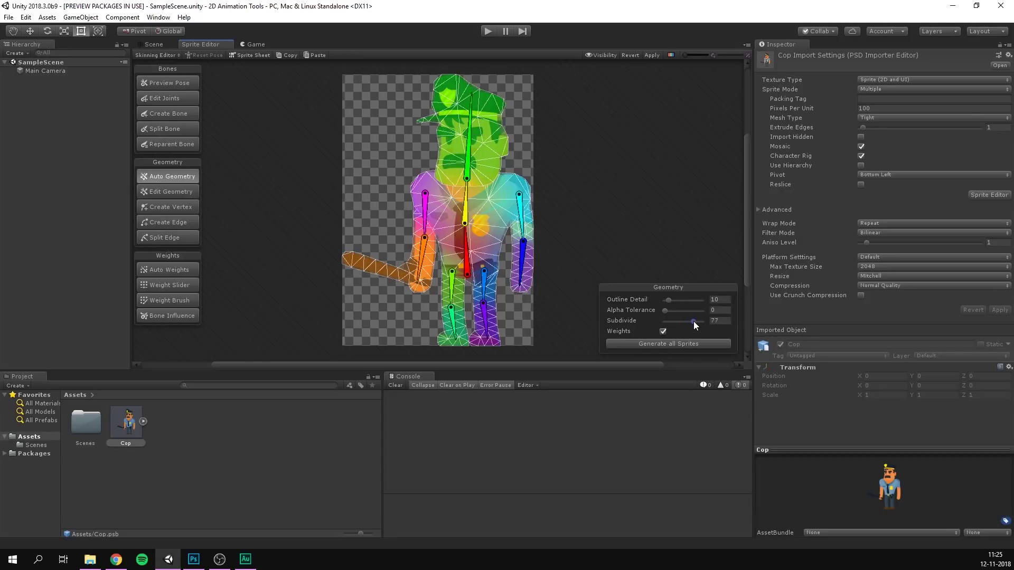
Try generating all sprites' geometry with Subdivide 77, and regenerate it with Subdivide 20.
{"action": "left_click", "coordinate": [668, 344]}
{"action": "left_click", "coordinate": [718, 321]}
{"action": "type", "text": "20"}
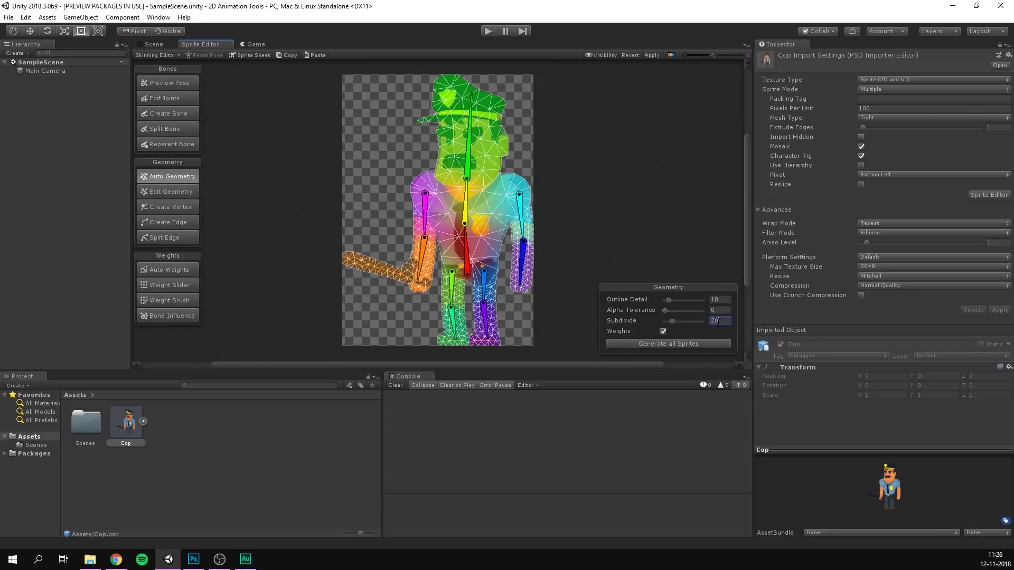
{"action": "left_click", "coordinate": [701, 344]}
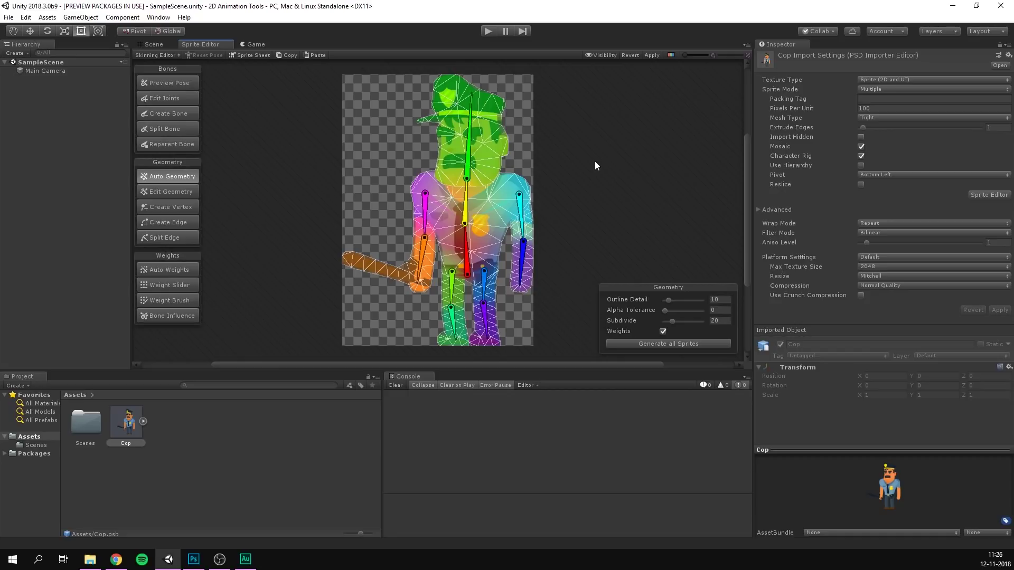
Start editing the head sprite's geometry and select the outline vertex at the upper corner of the ear.
{"action": "left_click", "coordinate": [180, 192]}
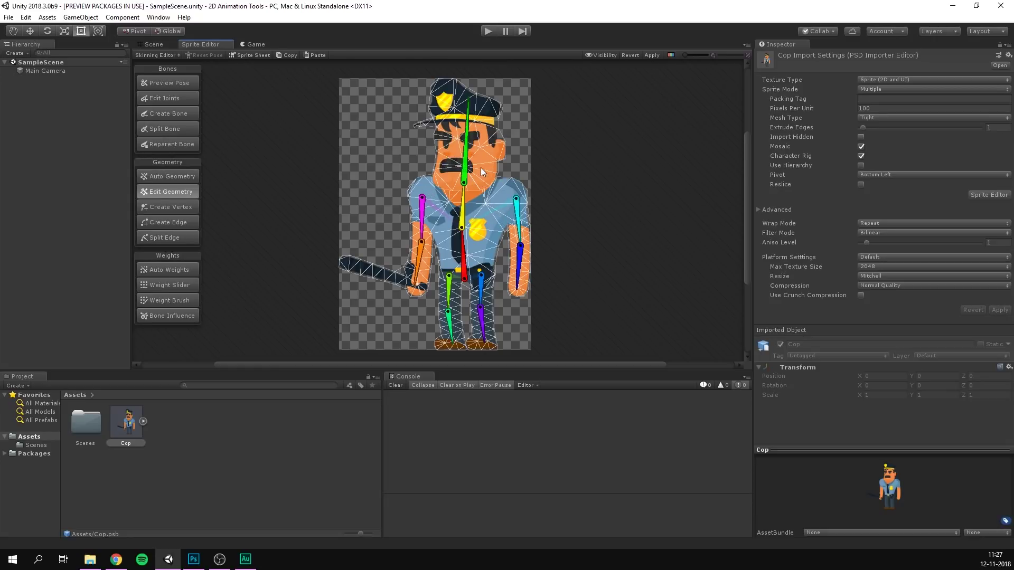
{"action": "left_click", "coordinate": [491, 146]}
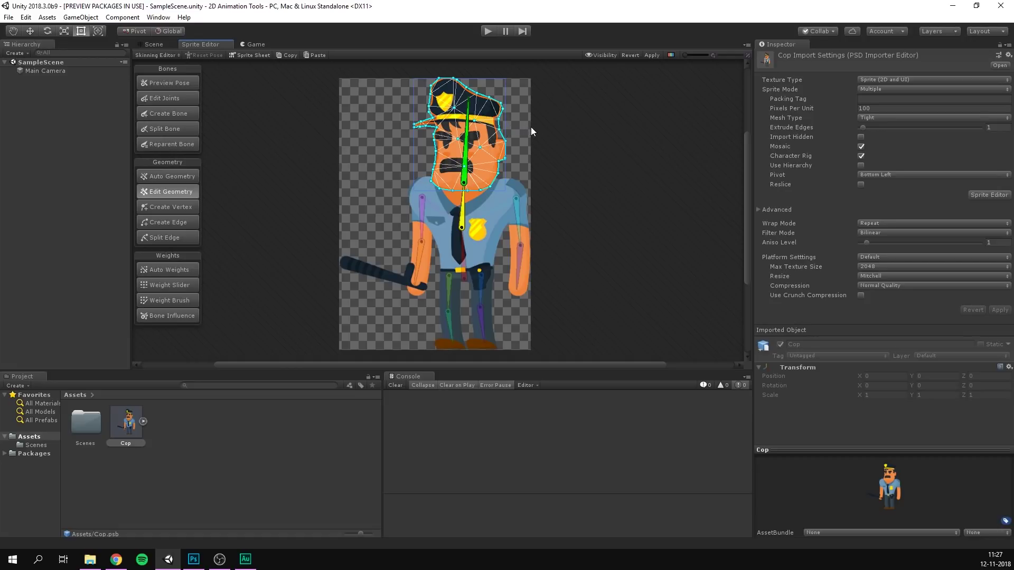
{"action": "scroll", "coordinate": [498, 132], "scroll_direction": "up", "scroll_amount": 3}
{"action": "scroll", "coordinate": [498, 128], "scroll_direction": "up", "scroll_amount": 2}
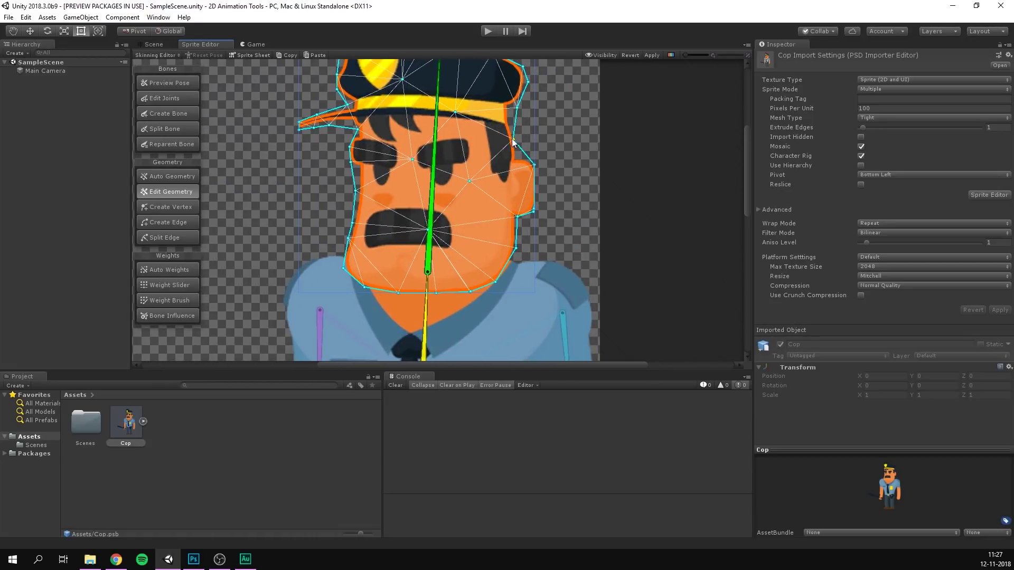
{"action": "left_click", "coordinate": [535, 166]}
Try the Create Vertex, Create Edge and Split Edge tools on the head outline just above the ear, and deselect the head.
{"action": "left_click", "coordinate": [180, 207]}
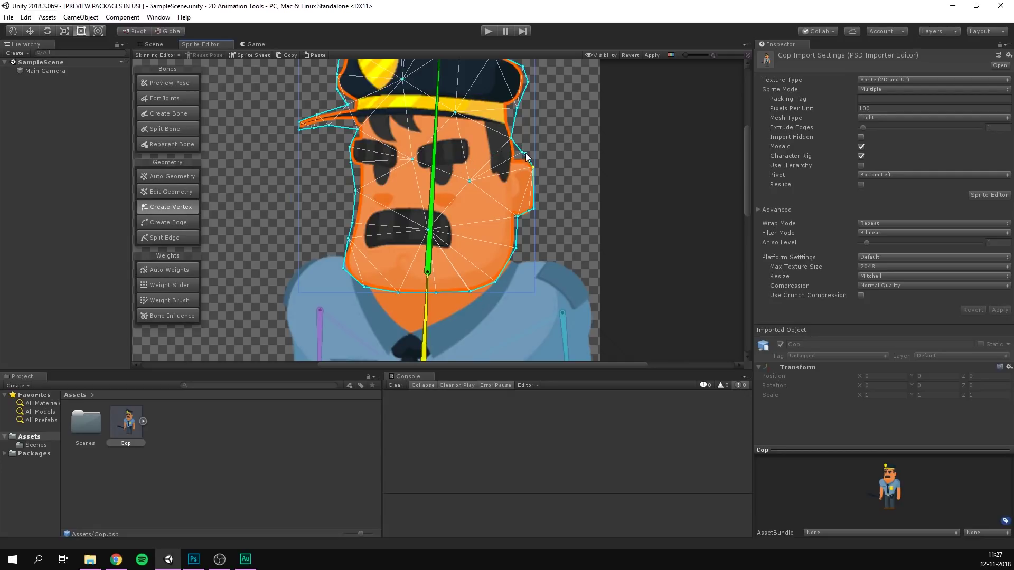
{"action": "key", "text": "shift+k"}
{"action": "left_click", "coordinate": [521, 153]}
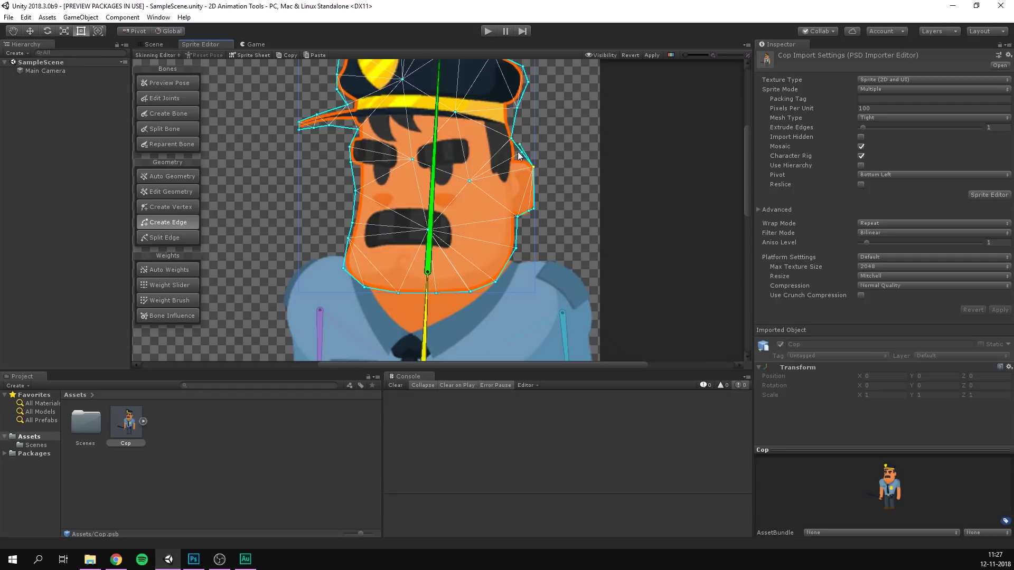
{"action": "key", "text": "shift+l"}
{"action": "key", "text": "shift+s"}
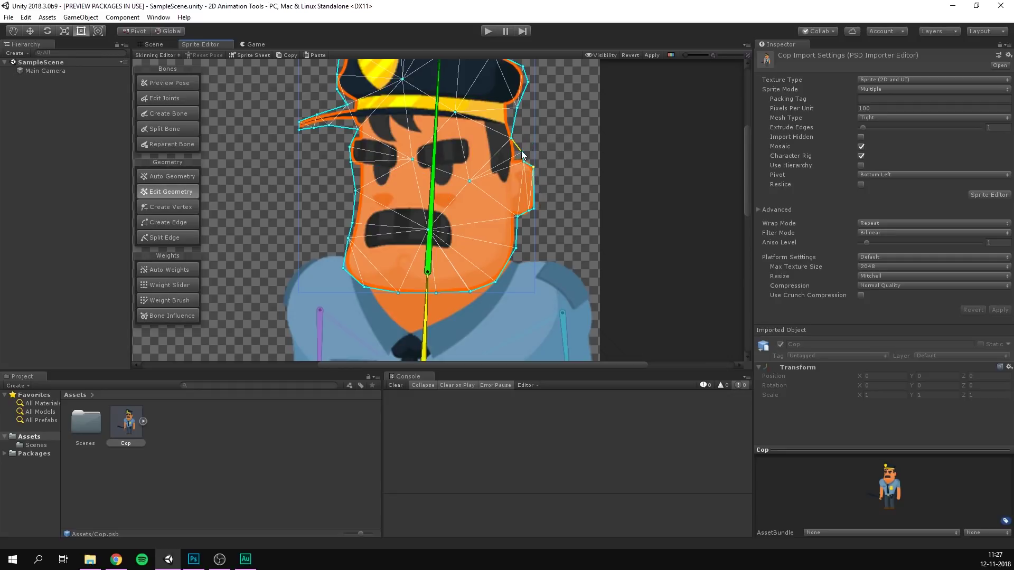
{"action": "scroll", "coordinate": [515, 158], "scroll_direction": "down", "scroll_amount": 4}
{"action": "scroll", "coordinate": [479, 155], "scroll_direction": "down", "scroll_amount": 2}
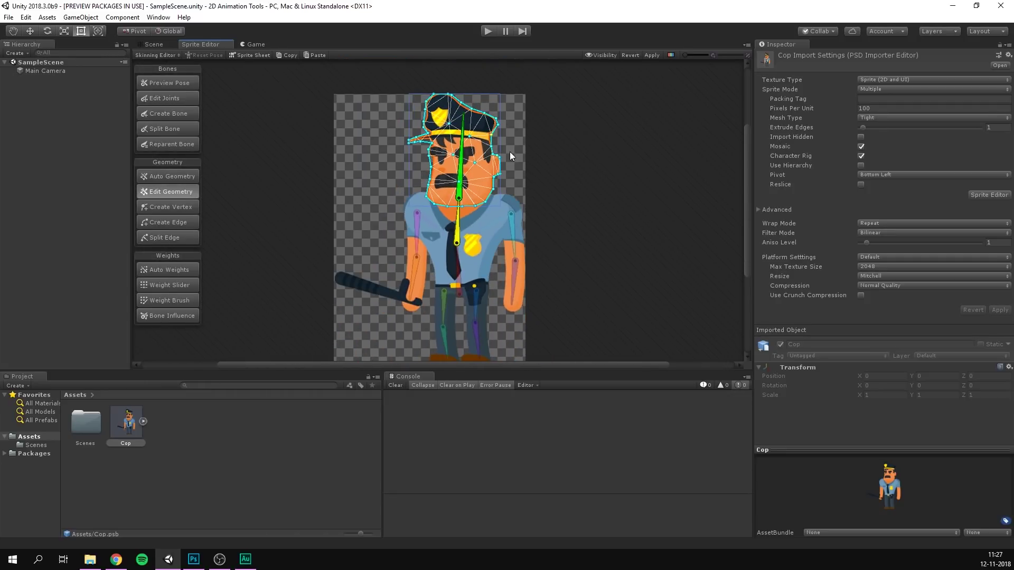
{"action": "left_click", "coordinate": [607, 142]}
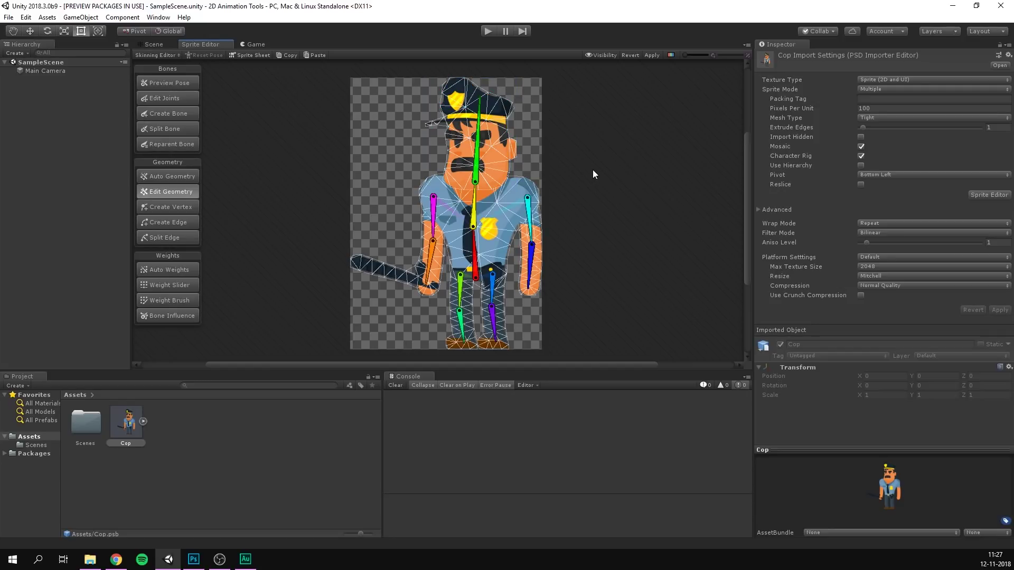
Regenerate all sprites' geometry with Weights turned off, and generate the weights separately with Auto Weights.
{"action": "left_click", "coordinate": [171, 176]}
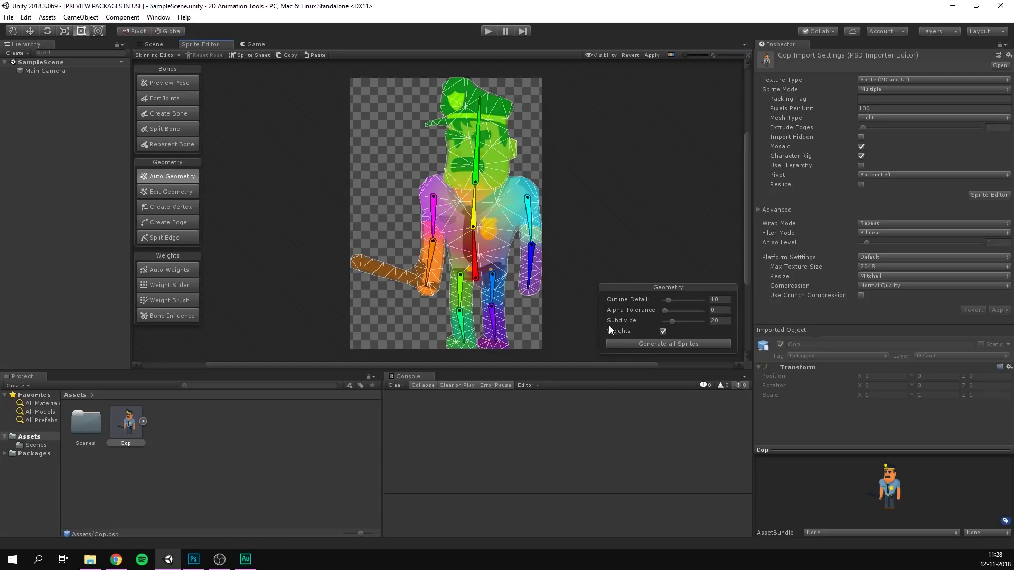
{"action": "left_click", "coordinate": [663, 332]}
{"action": "left_click", "coordinate": [656, 343]}
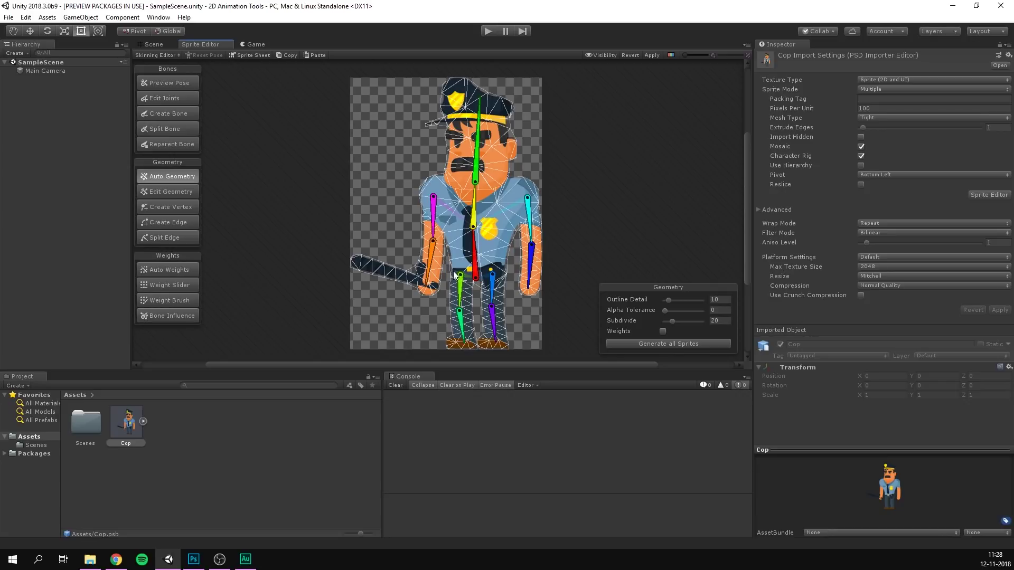
{"action": "left_click", "coordinate": [169, 270]}
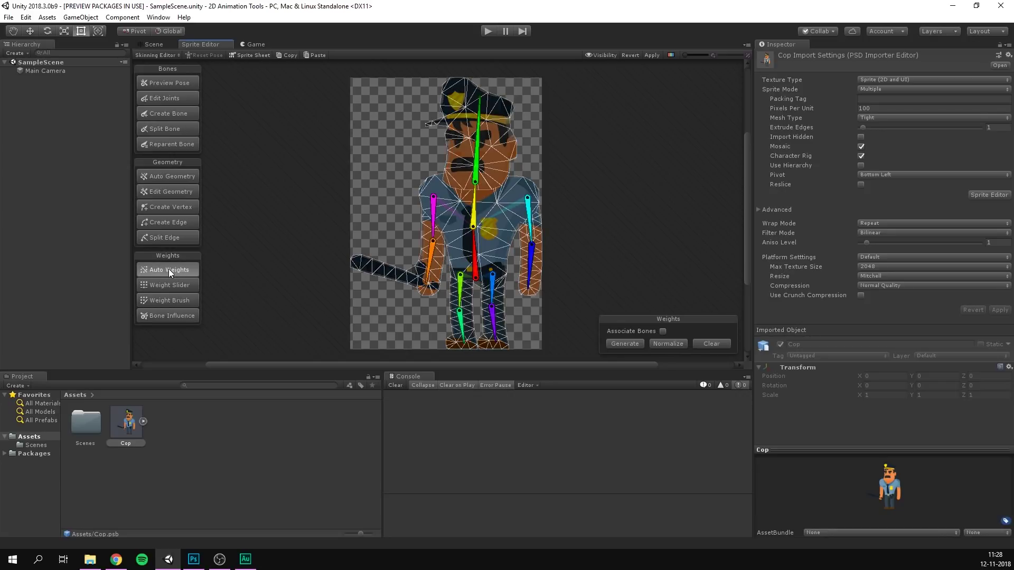
{"action": "left_click", "coordinate": [626, 343]}
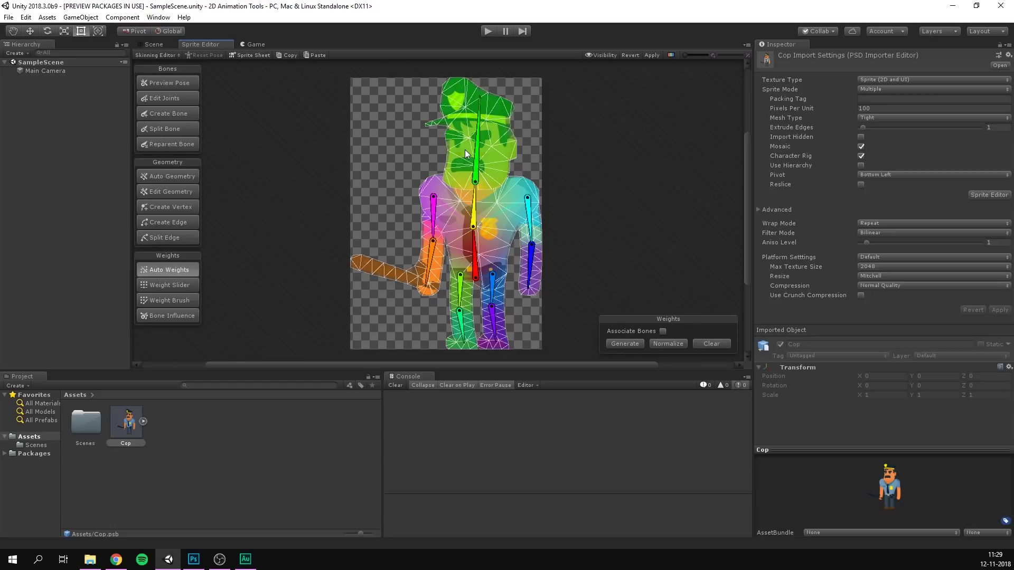
Inspect the weight colours and preview a pose with the baton arm raised, head and upper torso tilted, other arm out and legs apart.
{"action": "scroll", "coordinate": [457, 261], "scroll_direction": "up", "scroll_amount": 3}
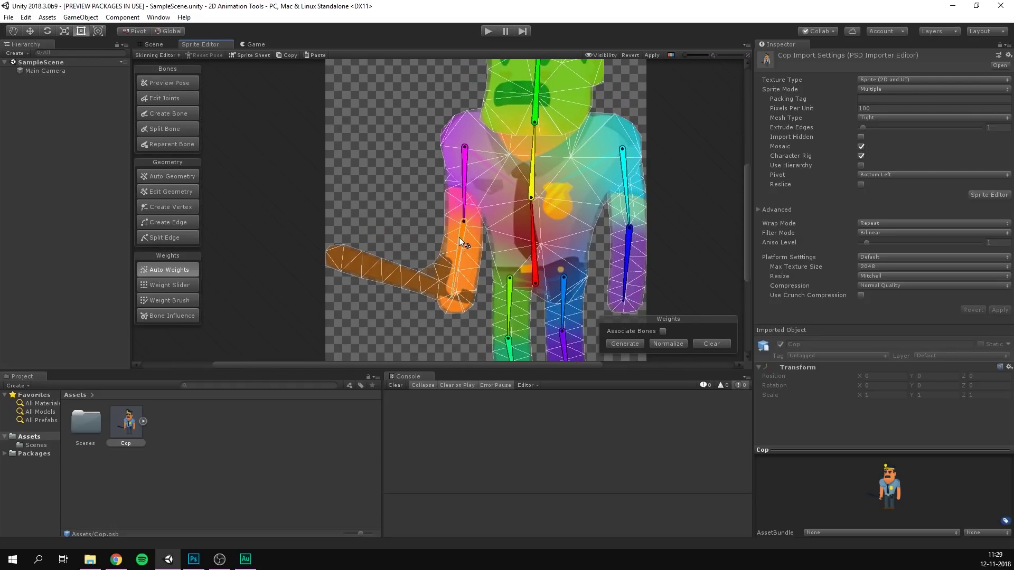
{"action": "scroll", "coordinate": [458, 236], "scroll_direction": "right", "scroll_amount": 3}
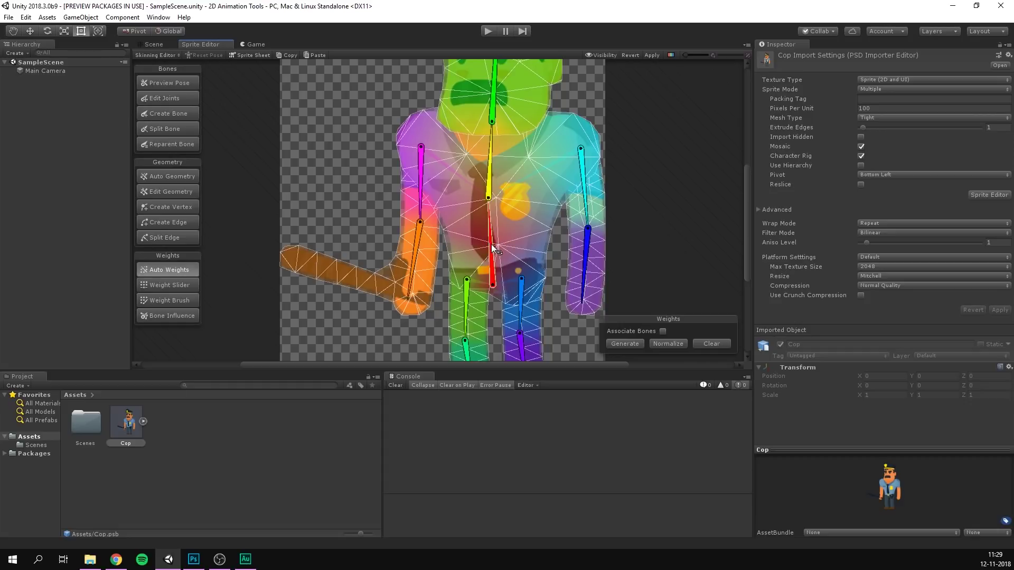
{"action": "scroll", "coordinate": [505, 230], "scroll_direction": "down", "scroll_amount": 5}
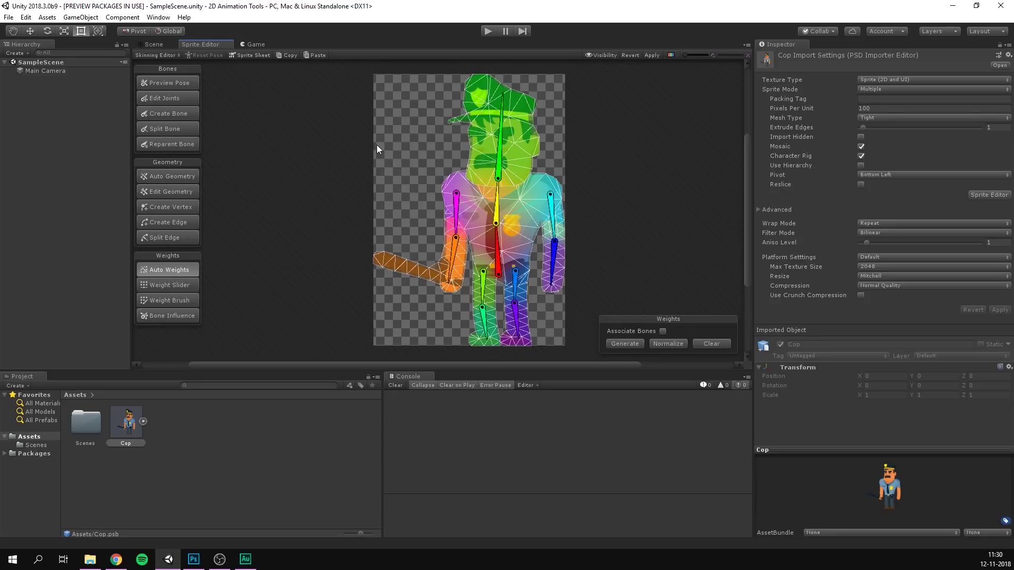
{"action": "left_click", "coordinate": [163, 83]}
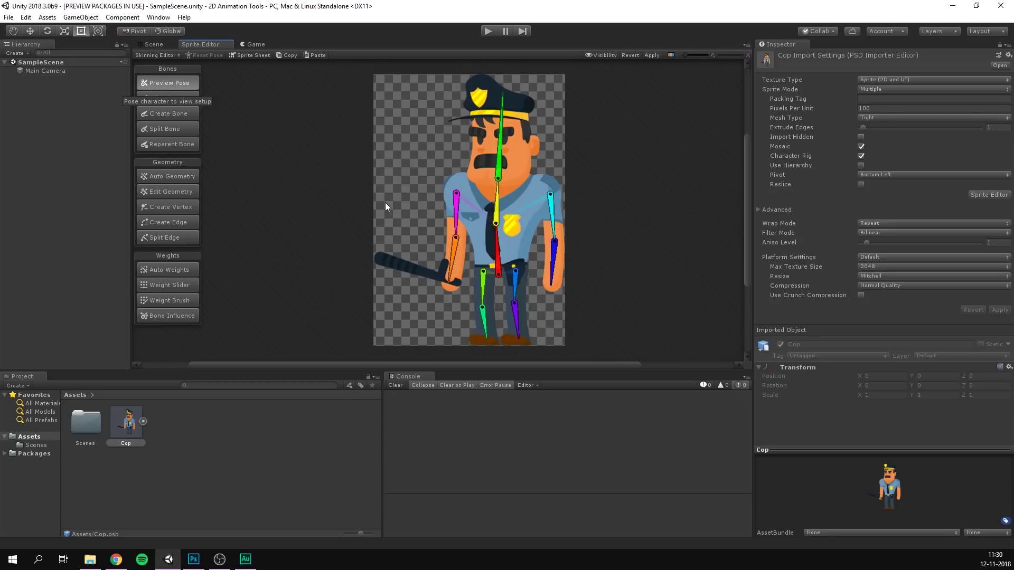
{"action": "left_click_drag", "start_coordinate": [455, 251], "coordinate": [450, 211]}
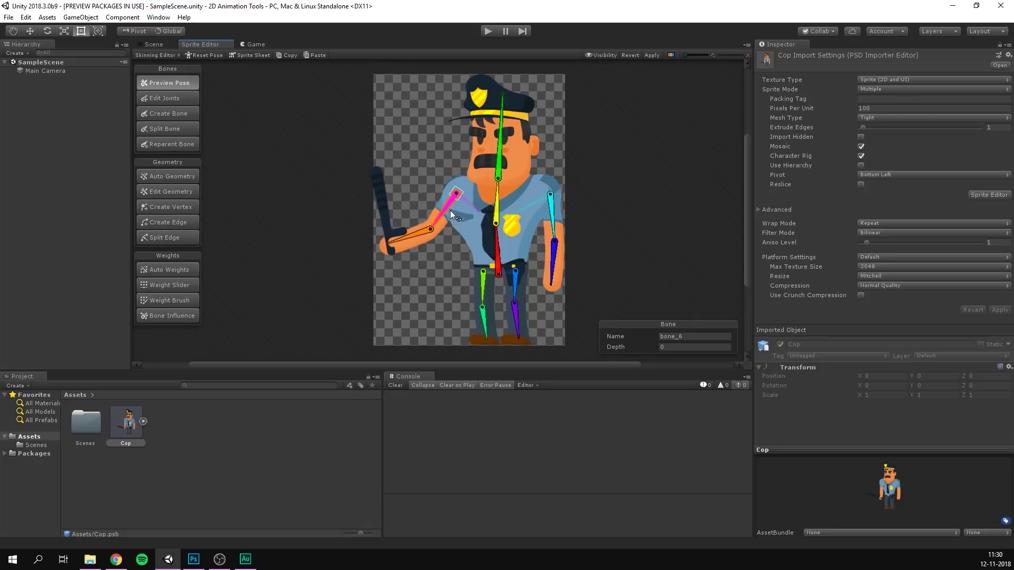
{"action": "left_click_drag", "start_coordinate": [497, 151], "coordinate": [514, 166]}
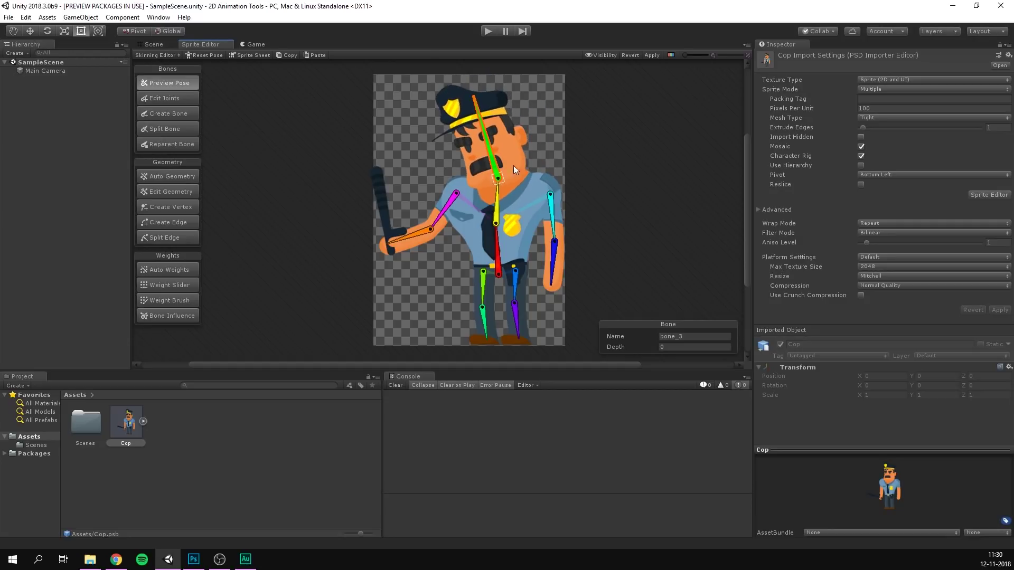
{"action": "left_click_drag", "start_coordinate": [498, 208], "coordinate": [559, 200]}
{"action": "left_click", "coordinate": [562, 242]}
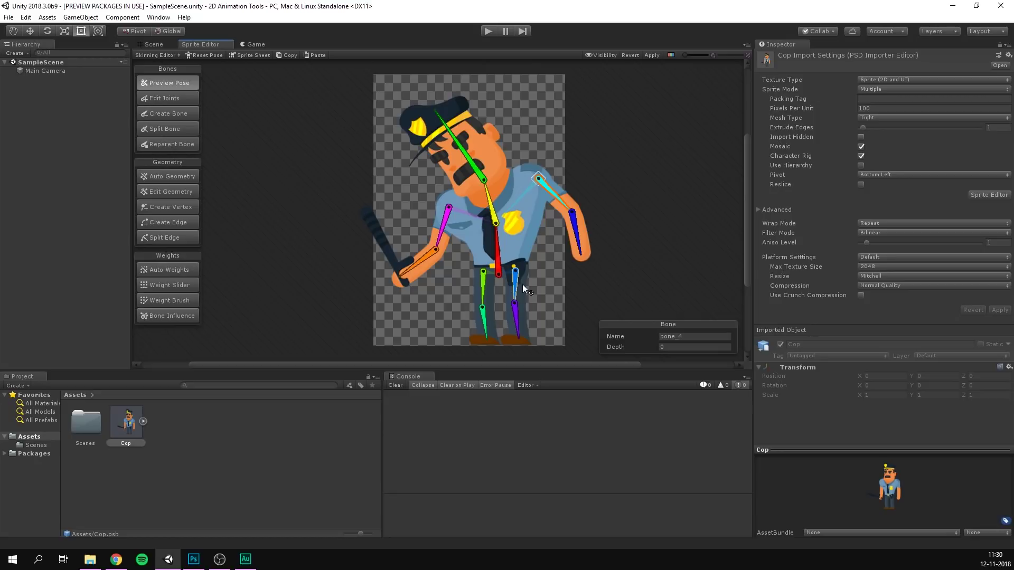
{"action": "left_click", "coordinate": [518, 316]}
{"action": "left_click_drag", "start_coordinate": [527, 316], "coordinate": [467, 318]}
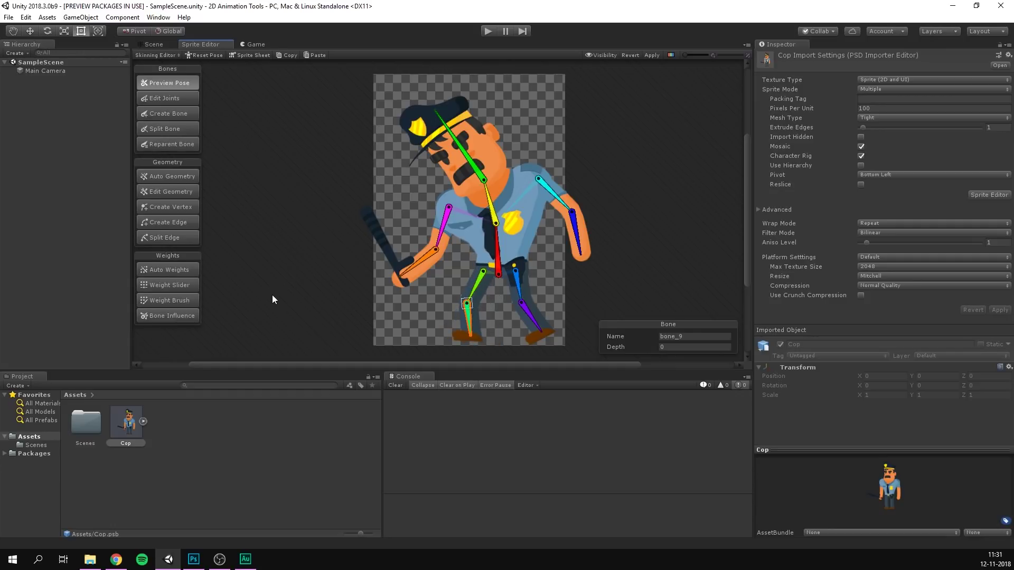
Remove the upper torso bone, bone_2, from the Head sprite's bone influences.
{"action": "left_click", "coordinate": [166, 316]}
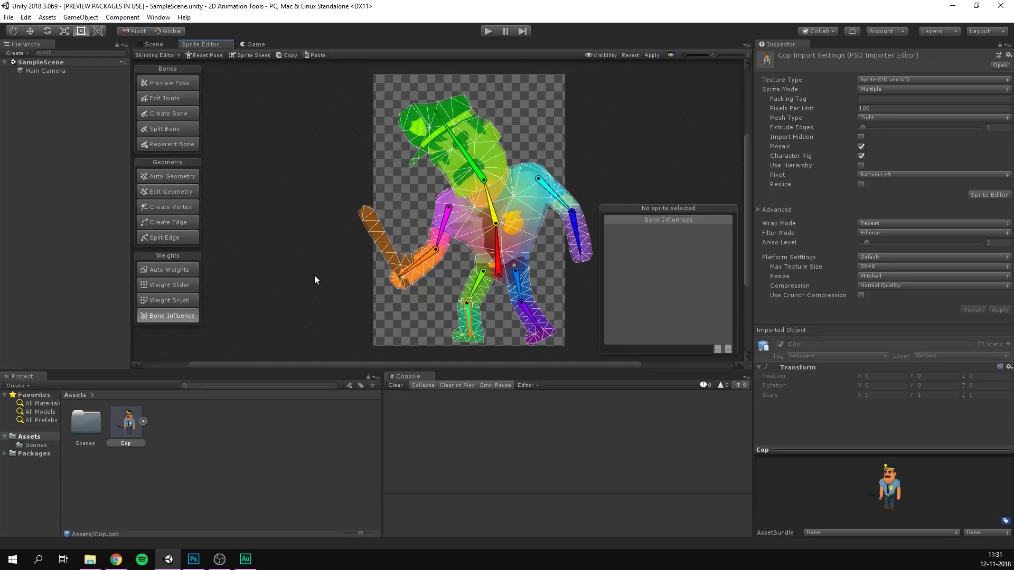
{"action": "left_click", "coordinate": [450, 167]}
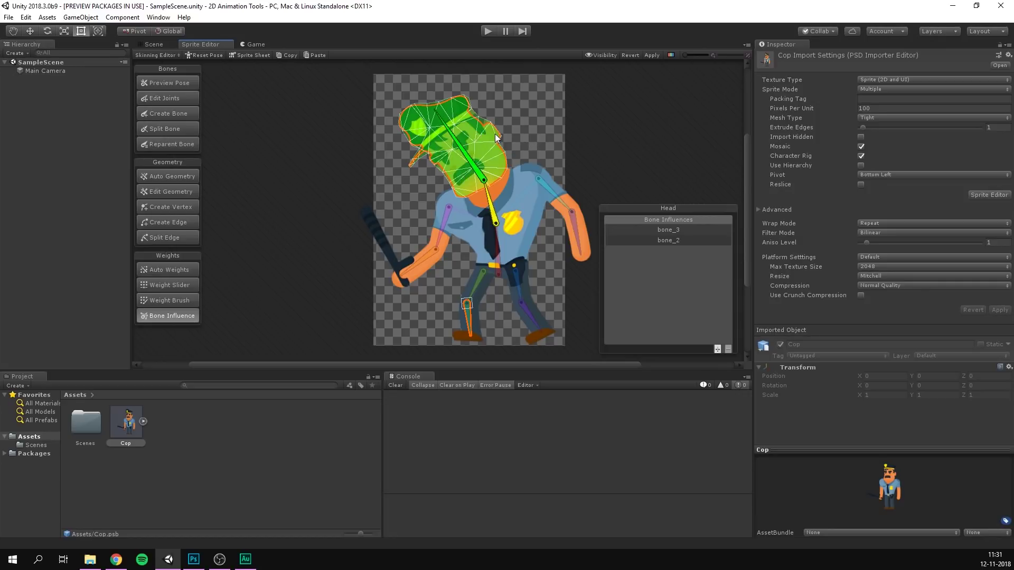
{"action": "left_click", "coordinate": [492, 206]}
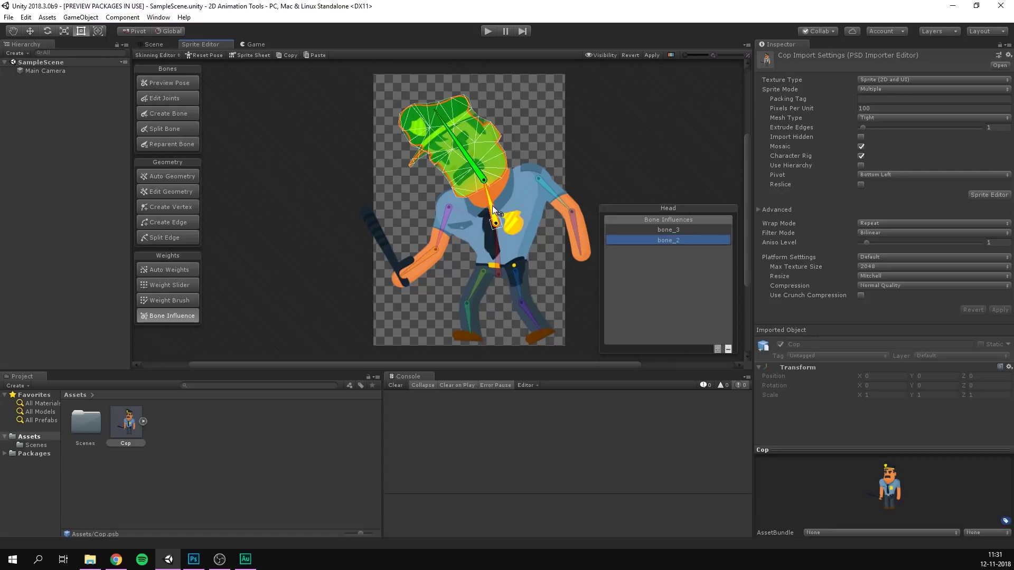
{"action": "left_click", "coordinate": [728, 349]}
Remove the limb bones bone_4, bone_6, bone_8 and bone_10 from the Body sprite's bone influences, and reset the pose.
{"action": "left_click", "coordinate": [514, 191]}
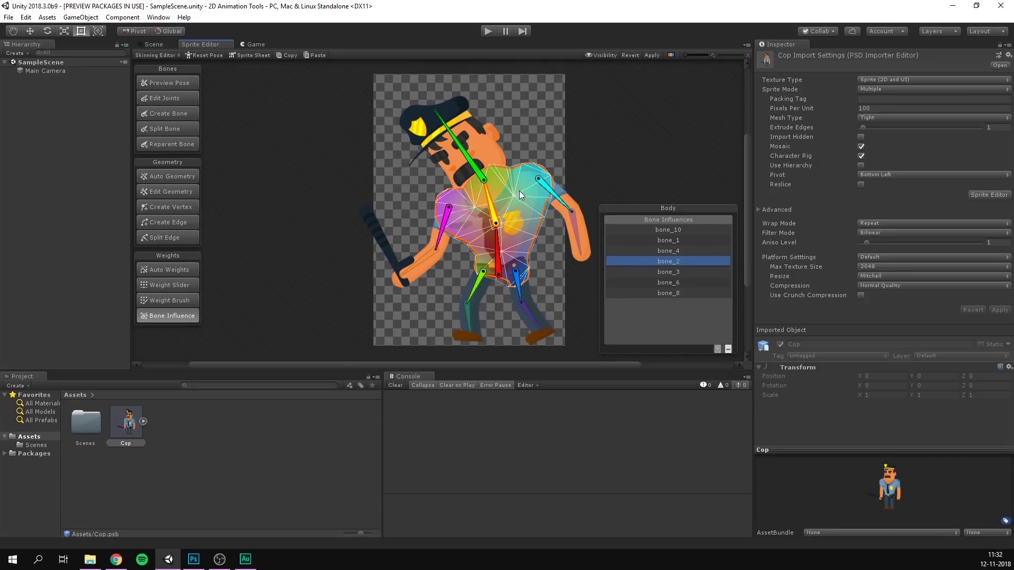
{"action": "left_click", "coordinate": [550, 189]}
{"action": "left_click", "coordinate": [728, 349]}
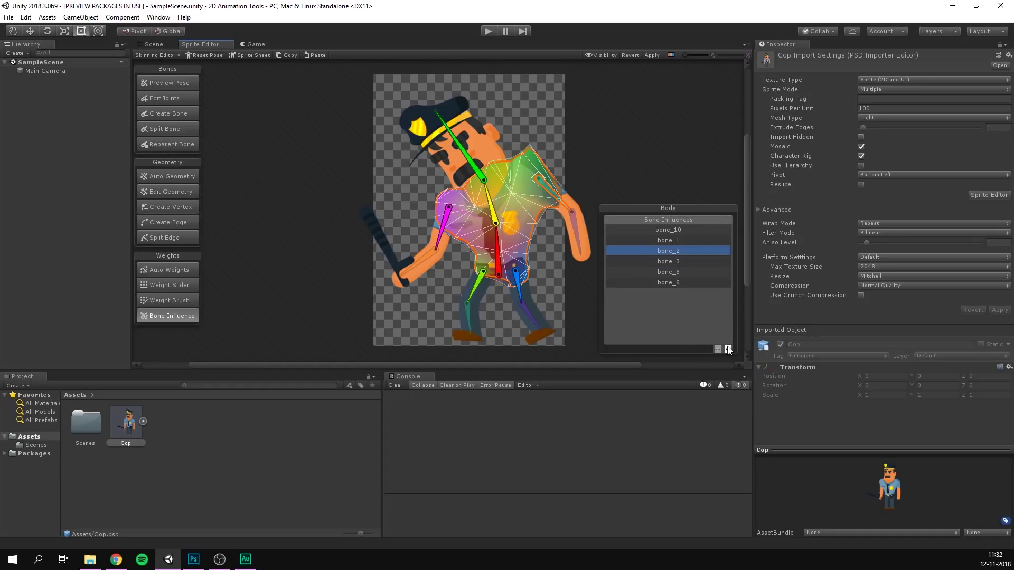
{"action": "left_click", "coordinate": [728, 348]}
{"action": "left_click", "coordinate": [728, 348]}
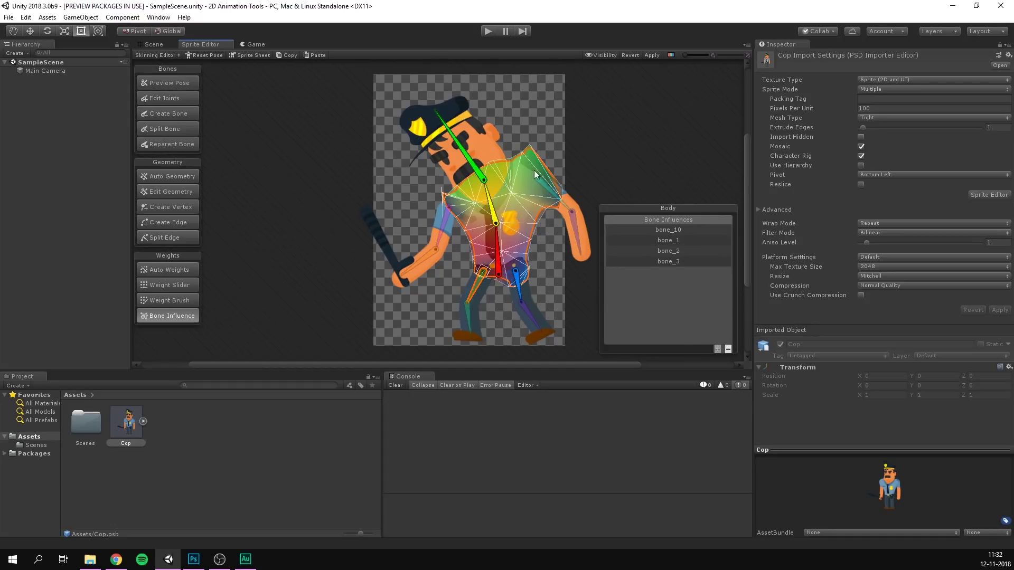
{"action": "left_click", "coordinate": [524, 286]}
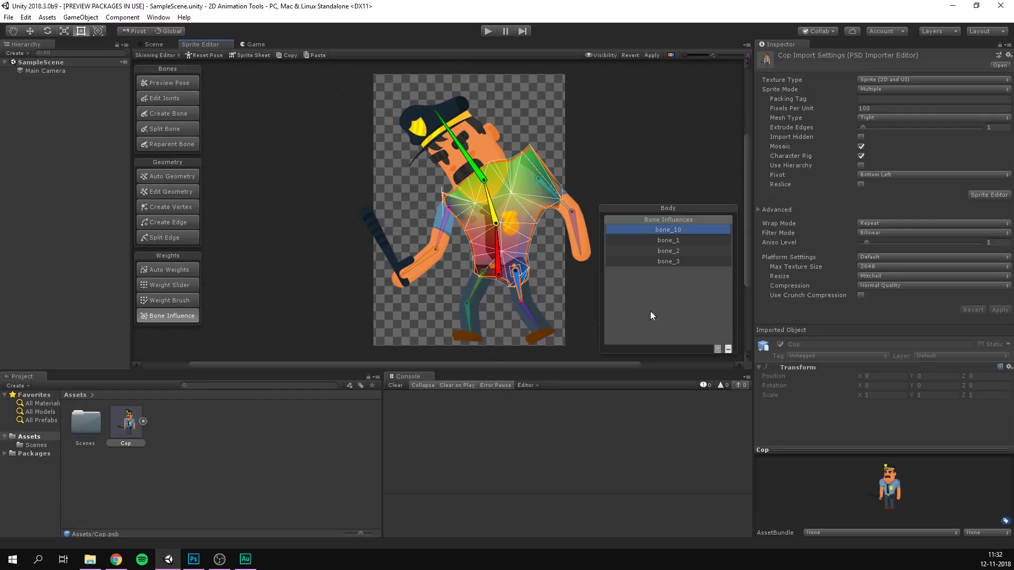
{"action": "left_click", "coordinate": [728, 349]}
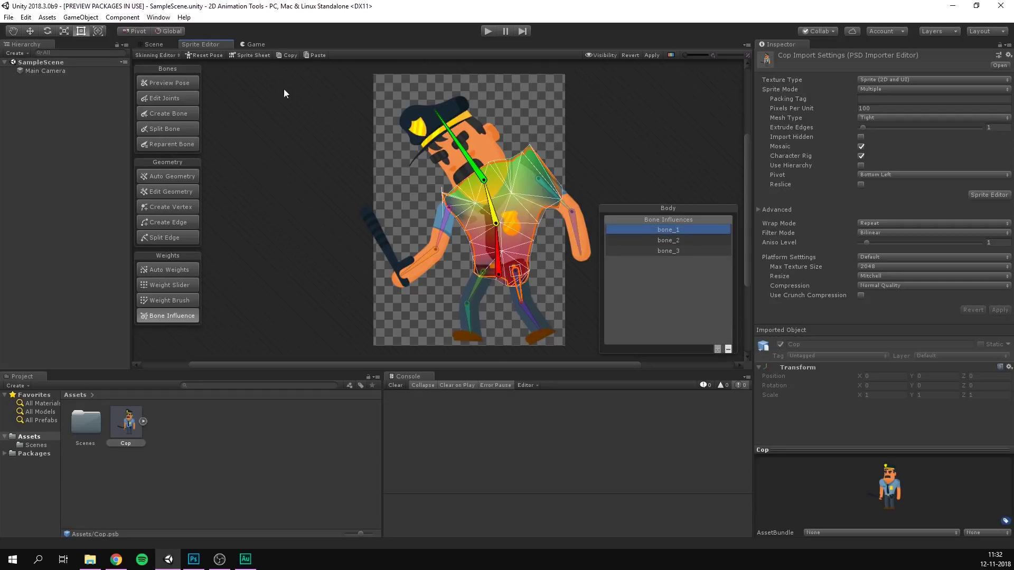
{"action": "left_click", "coordinate": [205, 55]}
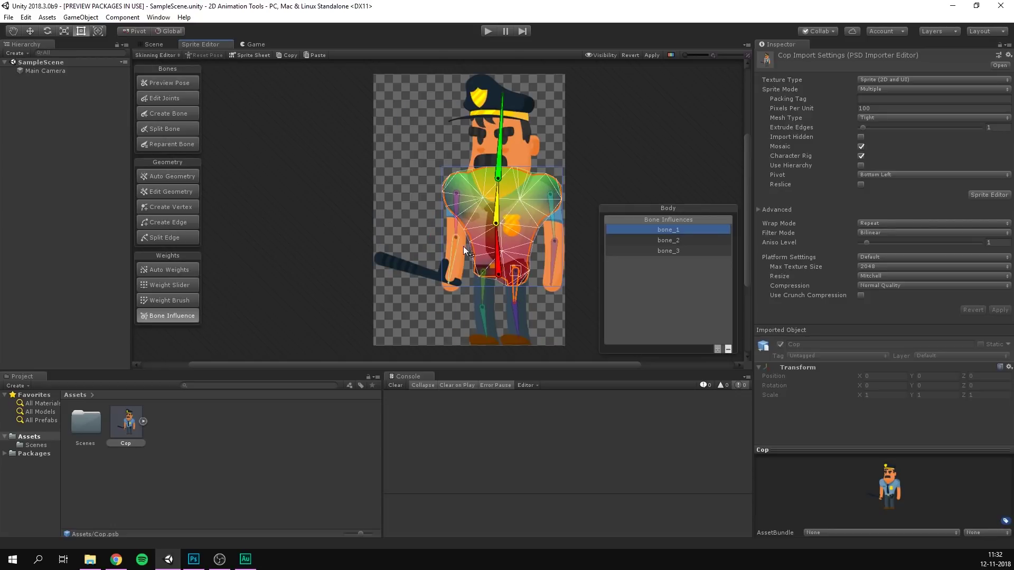
Check which bones influence each of the two arm sprites and the two leg sprites.
{"action": "left_click", "coordinate": [446, 288]}
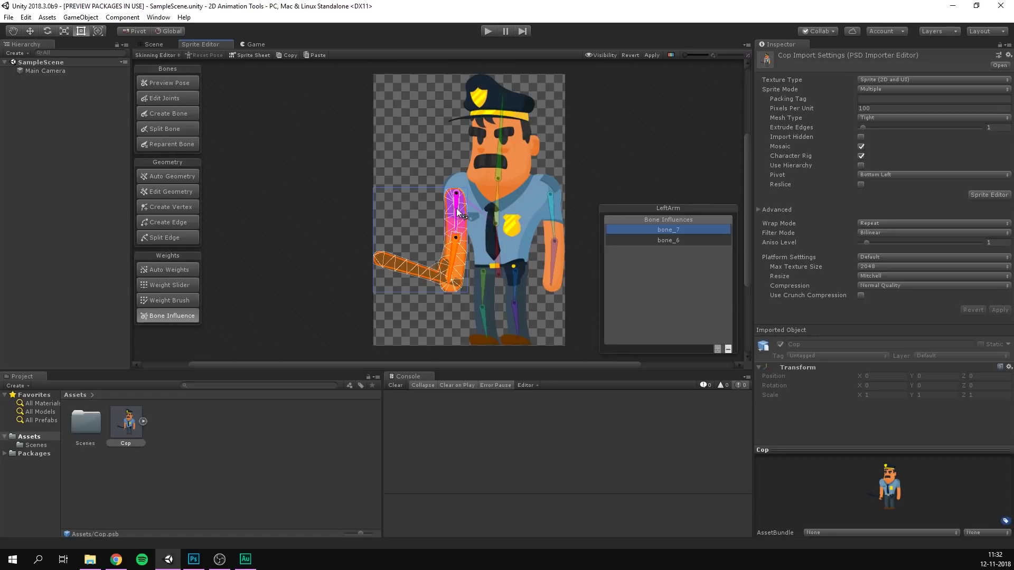
{"action": "left_click", "coordinate": [562, 246]}
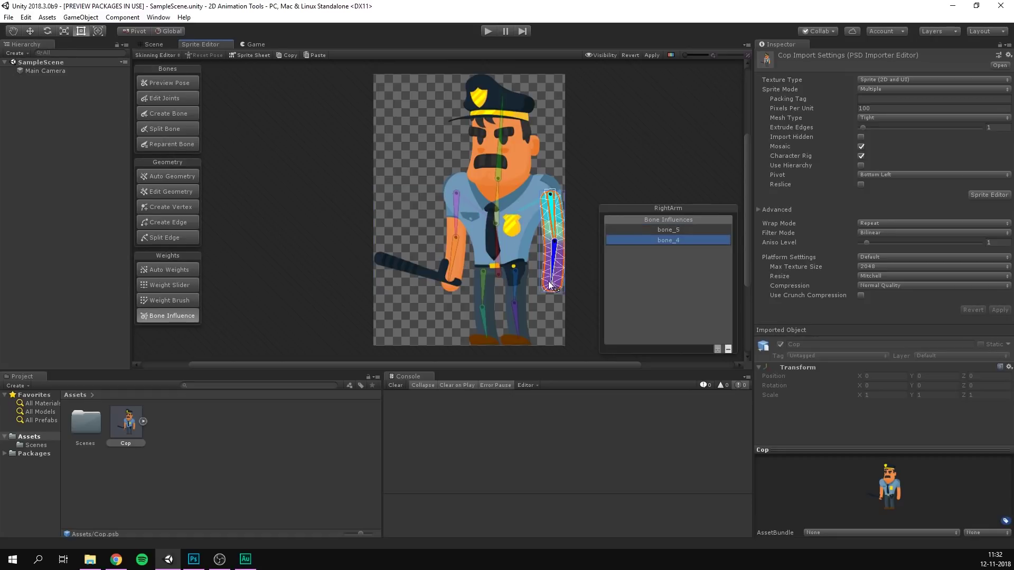
{"action": "left_click", "coordinate": [515, 295]}
{"action": "left_click", "coordinate": [477, 292]}
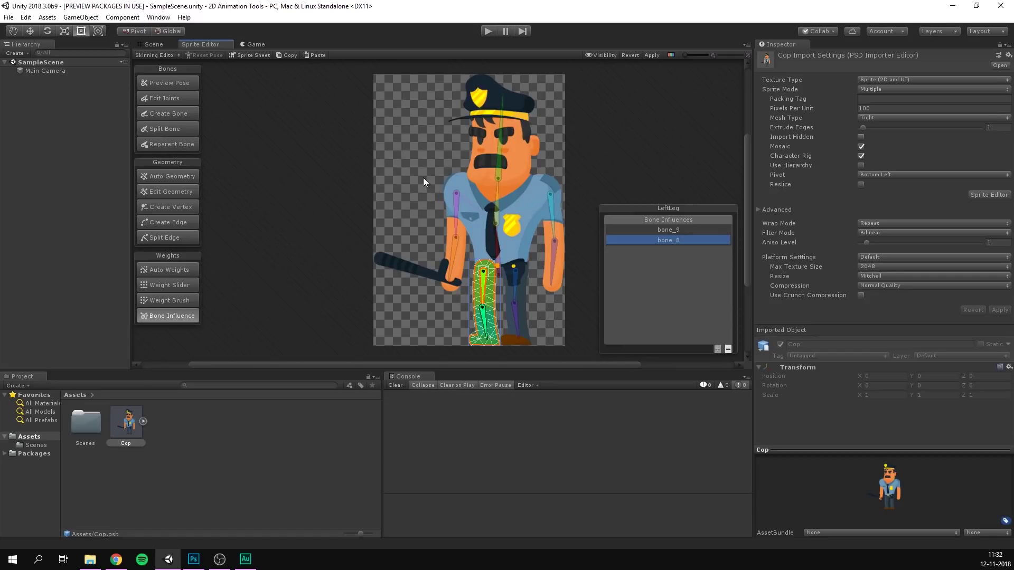
Regenerate the automatic weights for all of the character's sprites, leaving Associate Bones off.
{"action": "left_click", "coordinate": [362, 181]}
{"action": "left_click", "coordinate": [179, 271]}
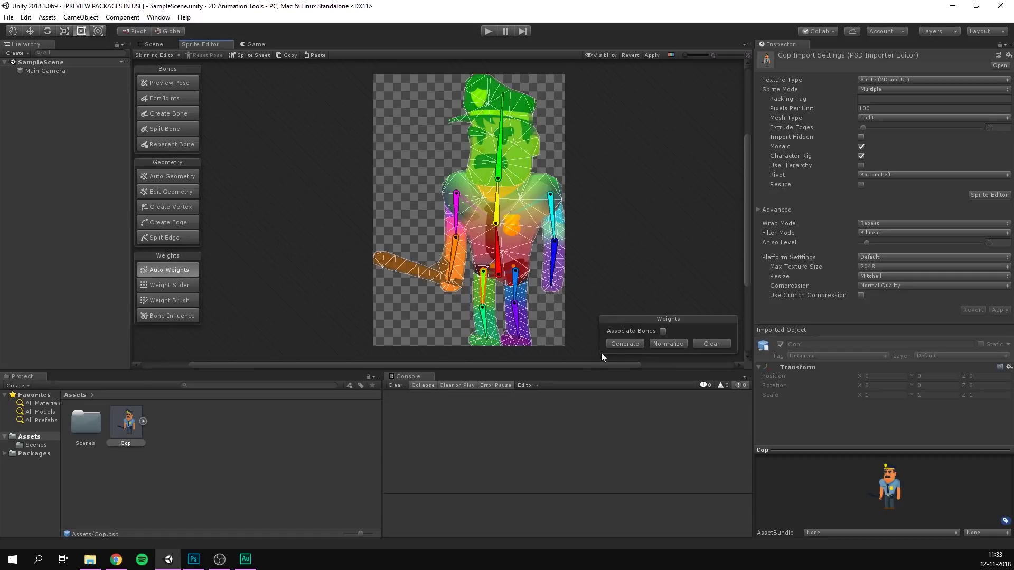
{"action": "left_click", "coordinate": [616, 345]}
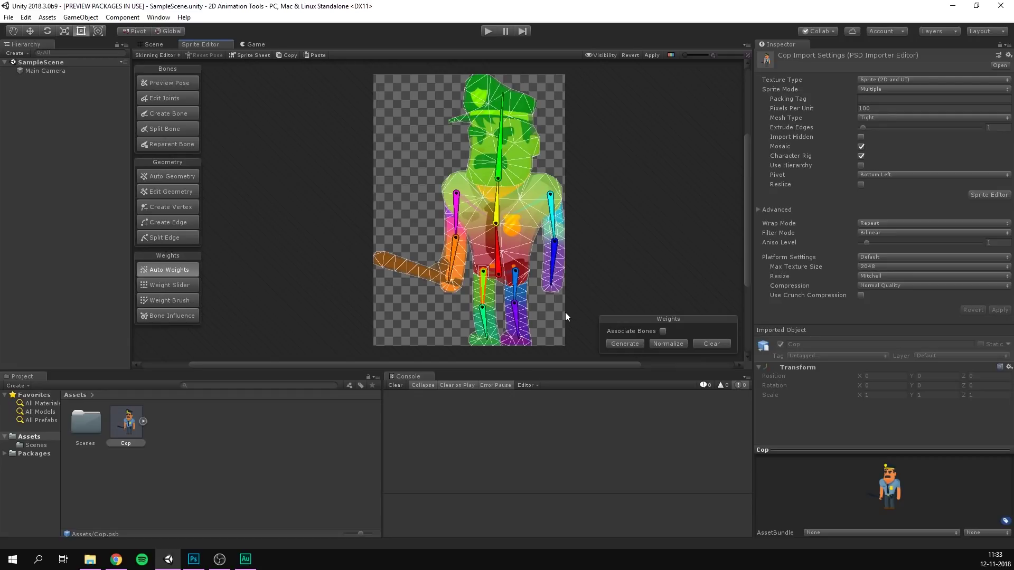
Preview a pose with both arms swung outward and bent, both legs bent, the upper torso leaning and the head tilted.
{"action": "left_click", "coordinate": [170, 83]}
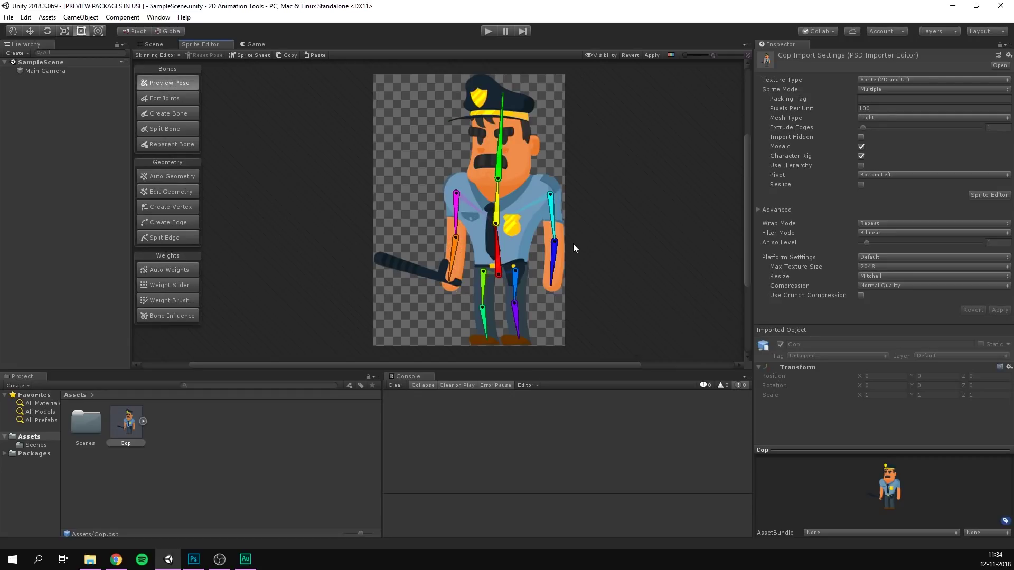
{"action": "left_click_drag", "start_coordinate": [557, 222], "coordinate": [567, 265]}
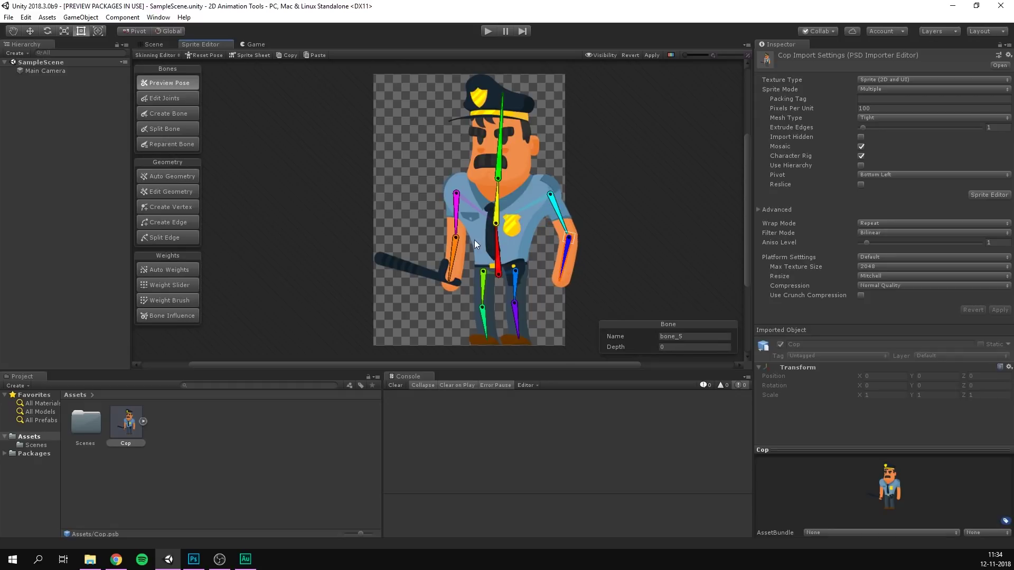
{"action": "left_click_drag", "start_coordinate": [456, 223], "coordinate": [433, 248]}
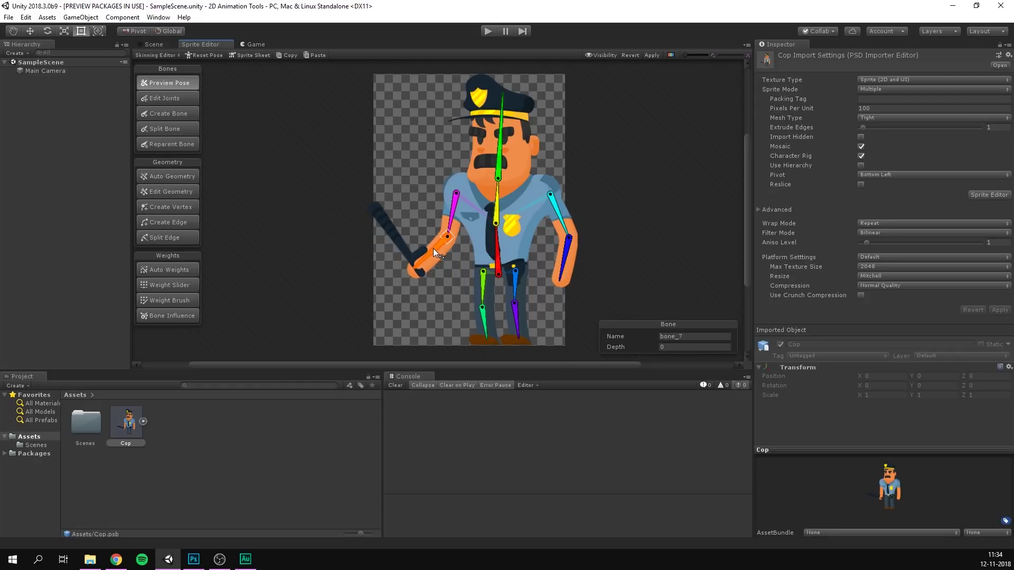
{"action": "left_click_drag", "start_coordinate": [481, 287], "coordinate": [500, 319]}
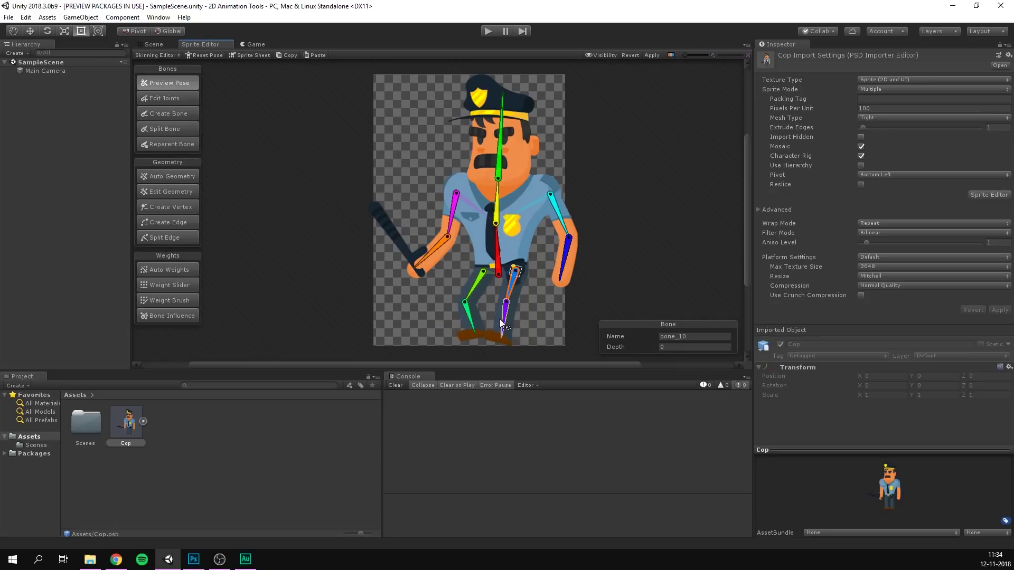
{"action": "left_click_drag", "start_coordinate": [502, 200], "coordinate": [491, 200]}
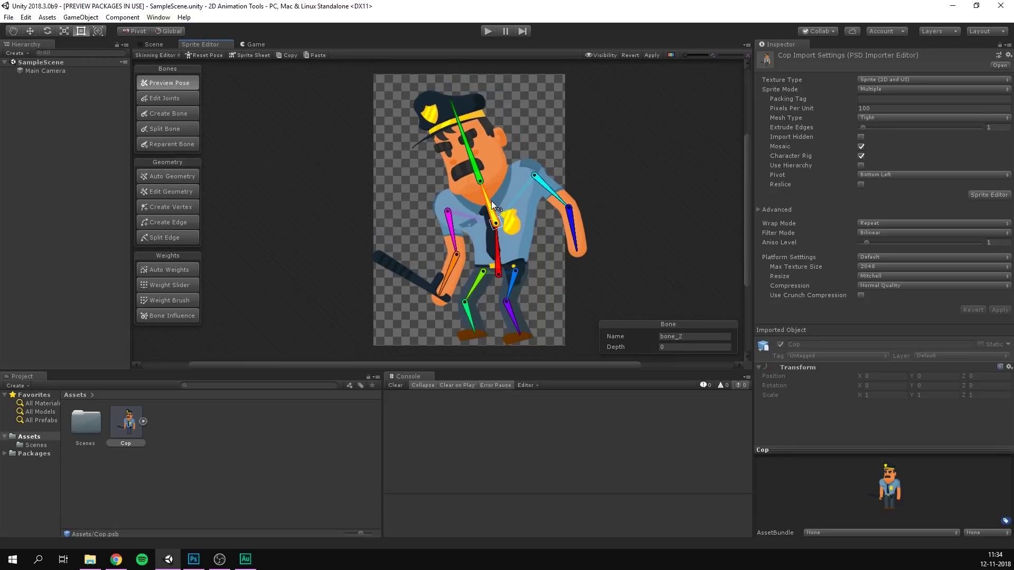
{"action": "mouse_move", "coordinate": [468, 148]}
{"action": "left_mouse_down"}
{"action": "mouse_move", "coordinate": [456, 143]}
{"action": "mouse_move", "coordinate": [475, 141]}
{"action": "left_mouse_up"}
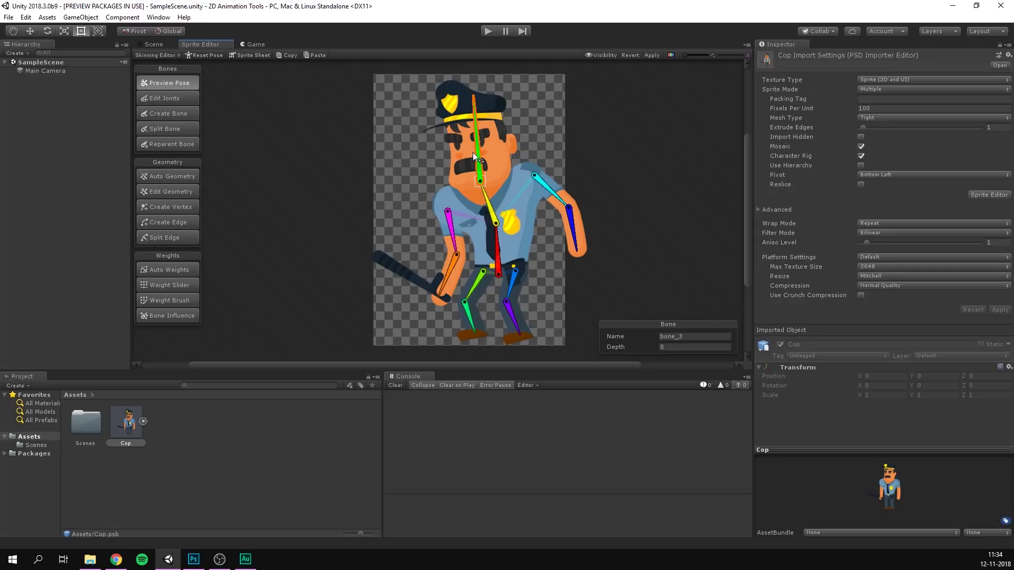
Try reducing bone_3's weight on the Body sprite with the Weight Slider in Add And Subtract mode, to about -0.51.
{"action": "left_click", "coordinate": [174, 285]}
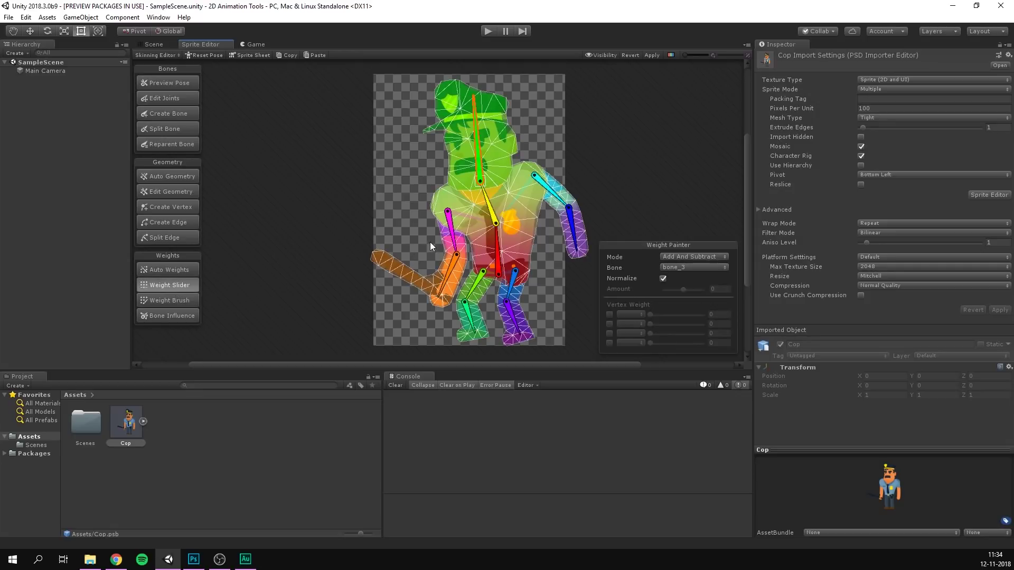
{"action": "left_click", "coordinate": [522, 210]}
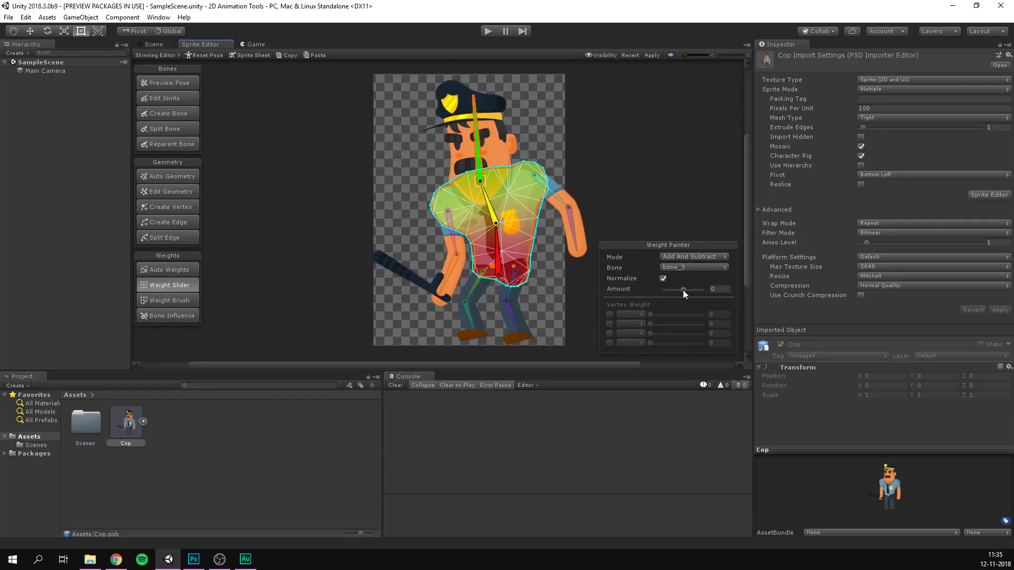
{"action": "left_click_drag", "start_coordinate": [683, 290], "coordinate": [674, 290]}
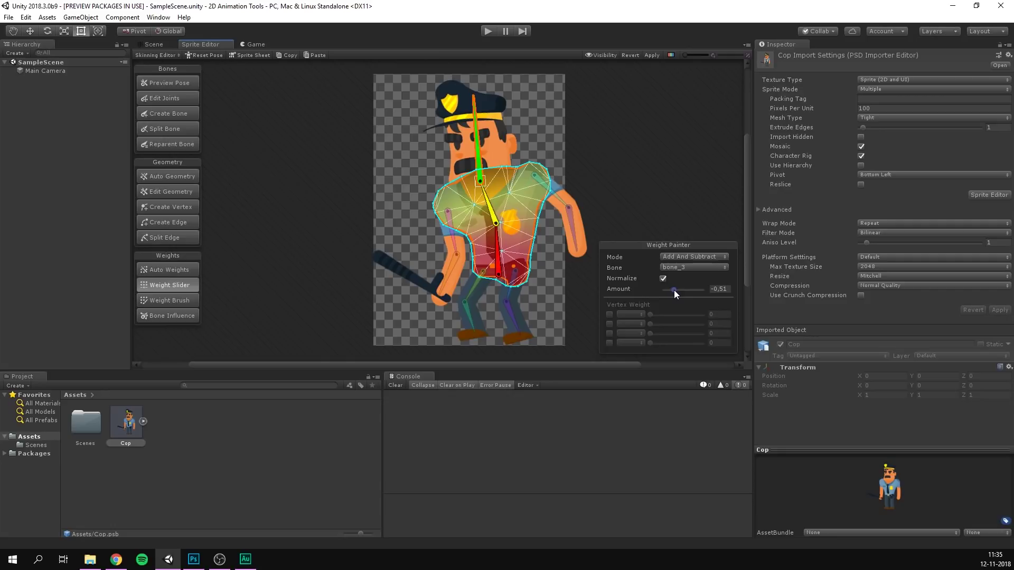
Preview the neck deformation by rotating the head bone, bone_3, to different tilts.
{"action": "key", "text": "shift+q"}
{"action": "mouse_move", "coordinate": [478, 147]}
{"action": "left_mouse_down"}
{"action": "mouse_move", "coordinate": [455, 156]}
{"action": "mouse_move", "coordinate": [479, 152]}
{"action": "mouse_move", "coordinate": [458, 158]}
{"action": "mouse_move", "coordinate": [504, 183]}
{"action": "mouse_move", "coordinate": [521, 208]}
{"action": "left_mouse_up"}
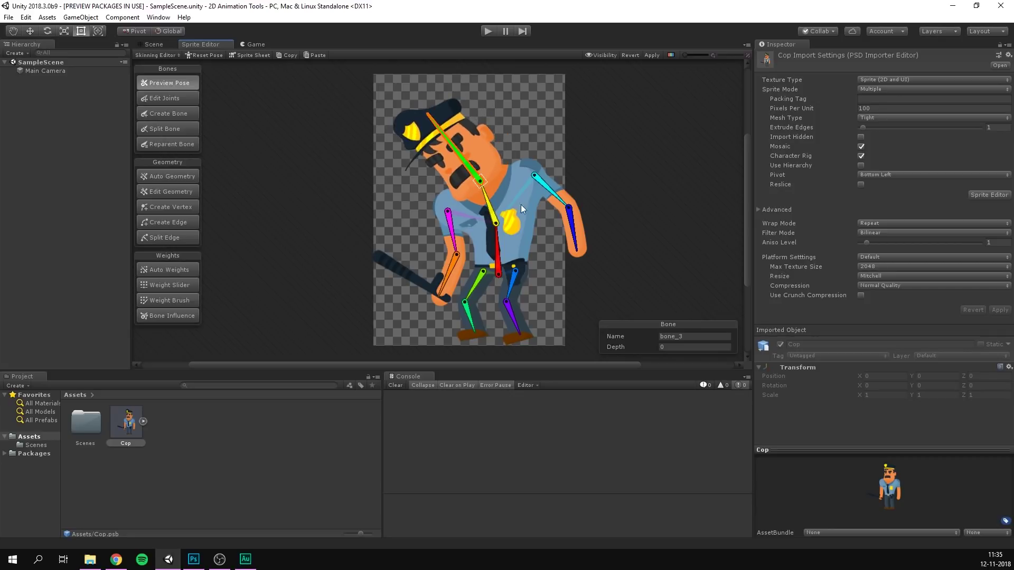
{"action": "left_click_drag", "start_coordinate": [462, 161], "coordinate": [472, 161]}
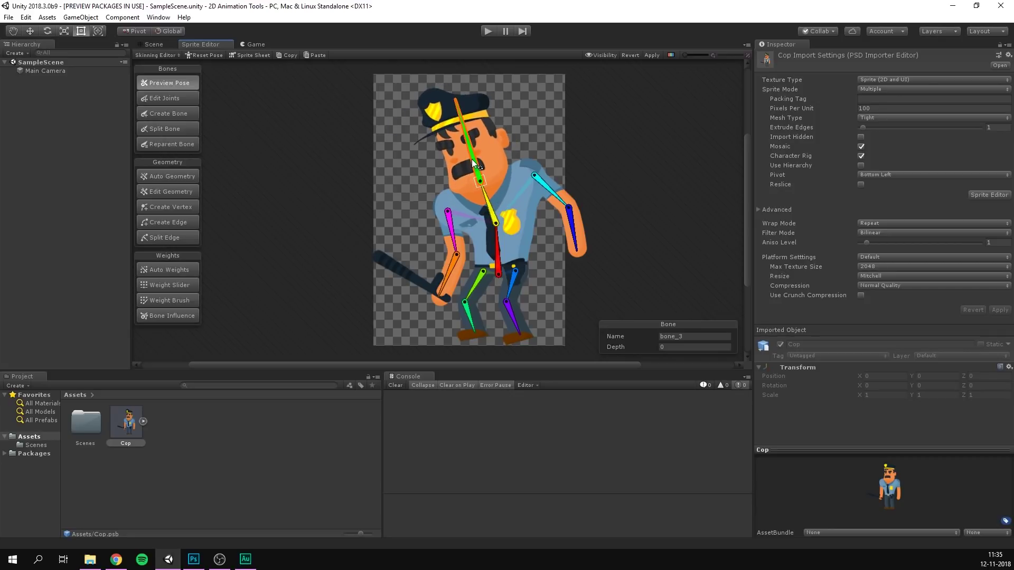
Paint bone_3 weights around the Body sprite's neck and shoulder with the Weight Brush at size 25 and hardness 69.
{"action": "left_click", "coordinate": [178, 304]}
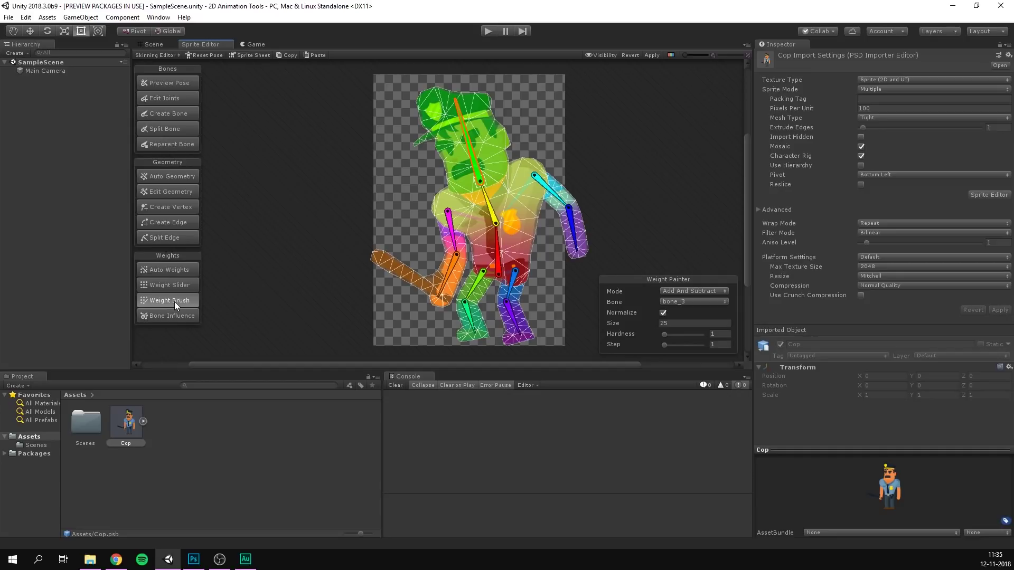
{"action": "left_click", "coordinate": [509, 189]}
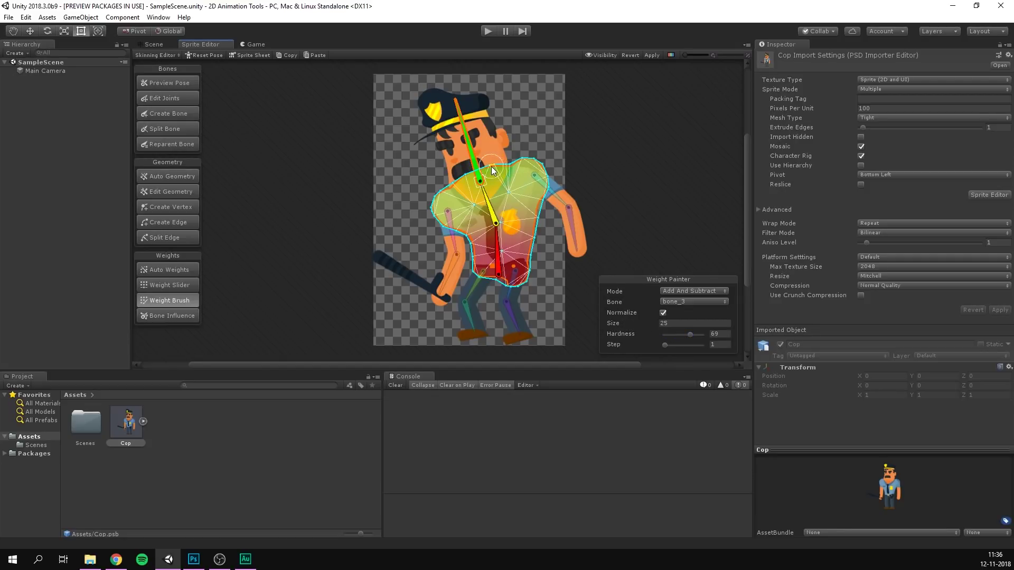
{"action": "mouse_move", "coordinate": [491, 169]}
{"action": "left_mouse_down"}
{"action": "mouse_move", "coordinate": [465, 175]}
{"action": "mouse_move", "coordinate": [508, 185]}
{"action": "left_mouse_up"}
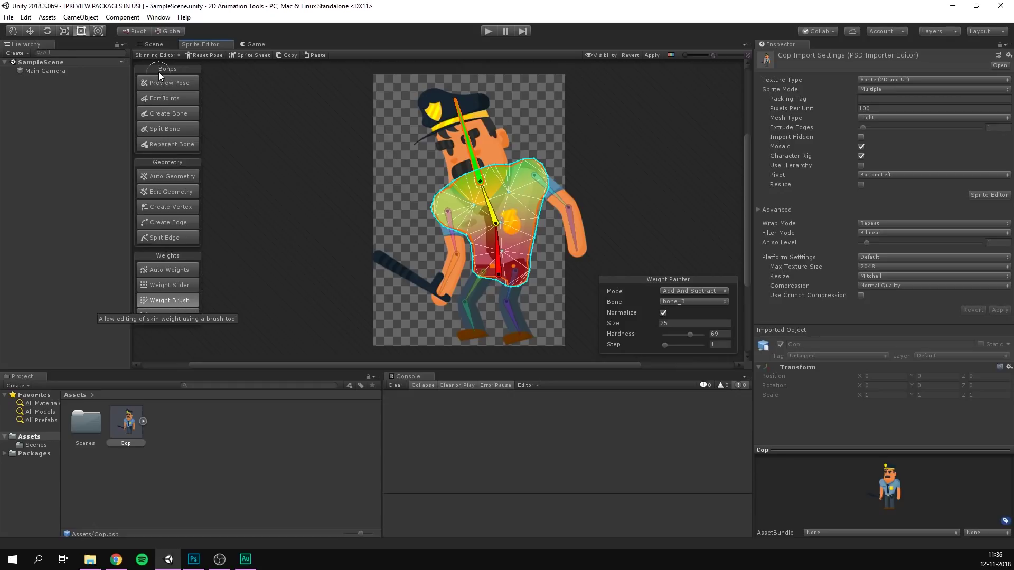
{"action": "left_click", "coordinate": [177, 300]}
{"action": "mouse_move", "coordinate": [475, 161]}
{"action": "left_mouse_down"}
{"action": "mouse_move", "coordinate": [483, 154]}
{"action": "mouse_move", "coordinate": [467, 158]}
{"action": "mouse_move", "coordinate": [478, 159]}
{"action": "left_mouse_up"}
{"action": "left_click", "coordinate": [179, 300]}
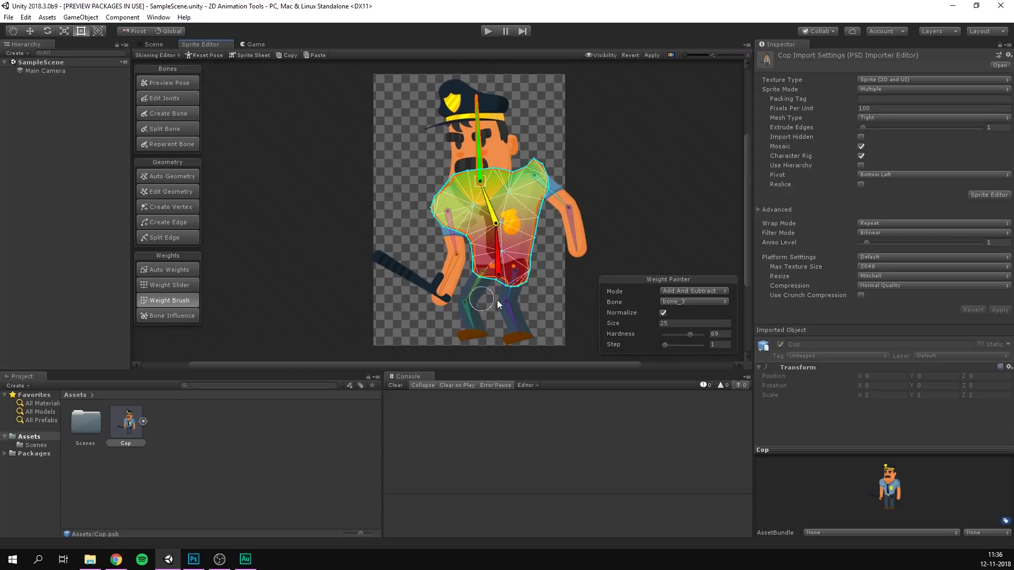
{"action": "left_click_drag", "start_coordinate": [532, 170], "coordinate": [521, 198]}
Preview the head bone and the baton-free arm in another pose, and reset the pose.
{"action": "left_click", "coordinate": [192, 81]}
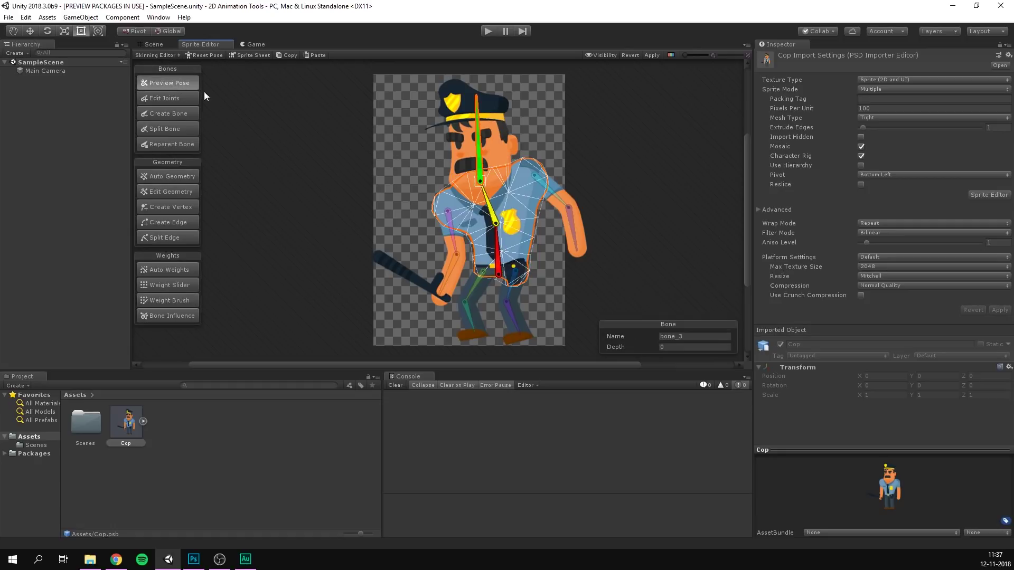
{"action": "mouse_move", "coordinate": [478, 134]}
{"action": "left_mouse_down"}
{"action": "mouse_move", "coordinate": [429, 148]}
{"action": "mouse_move", "coordinate": [481, 142]}
{"action": "mouse_move", "coordinate": [465, 141]}
{"action": "left_mouse_up"}
{"action": "left_click_drag", "start_coordinate": [569, 207], "coordinate": [557, 216]}
{"action": "left_click", "coordinate": [210, 56]}
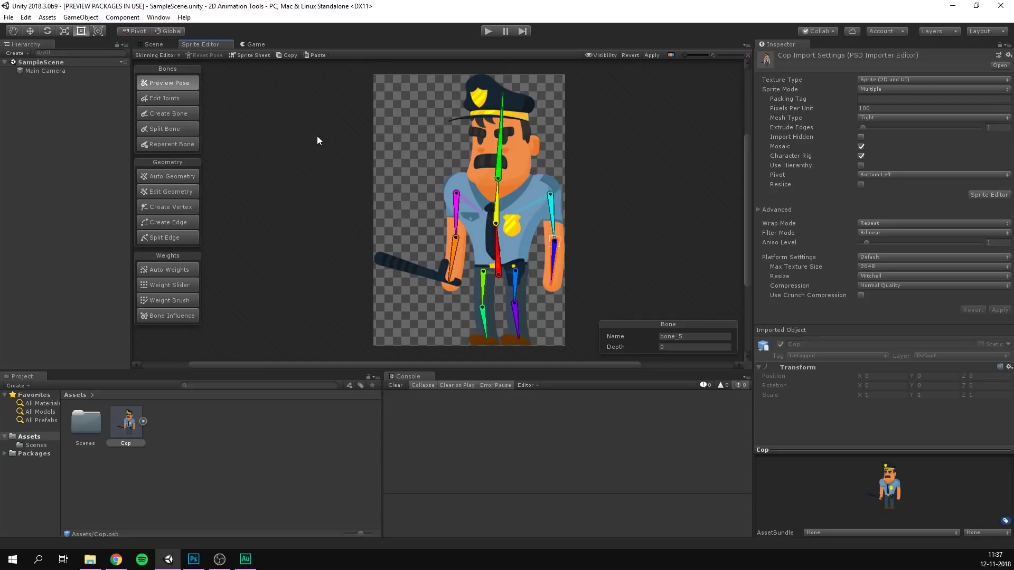
Dock the Sprite Editor beside the Scene view and apply the rigging changes to the Cop asset.
{"action": "left_click_drag", "start_coordinate": [207, 44], "coordinate": [434, 160]}
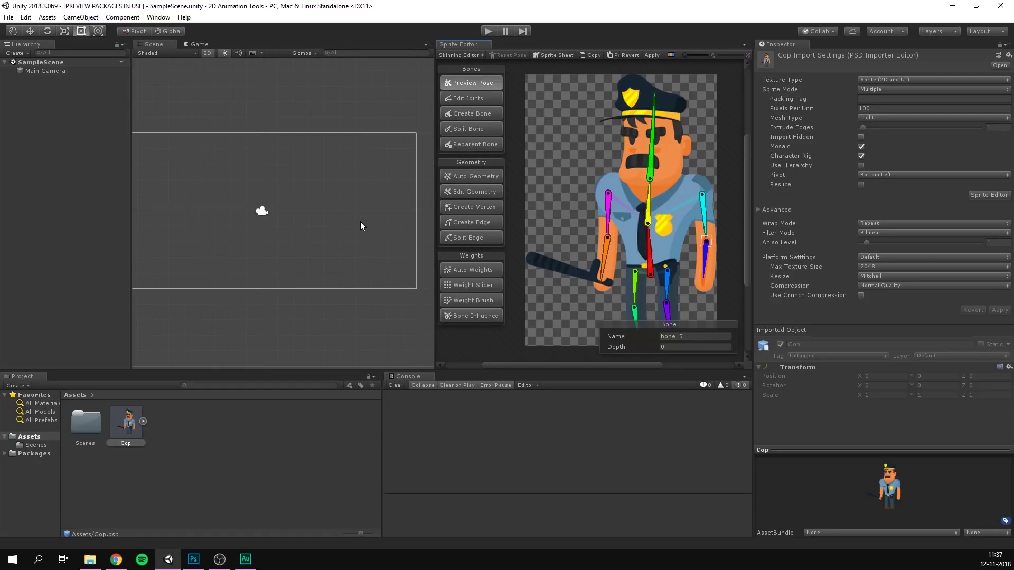
{"action": "left_click", "coordinate": [652, 55]}
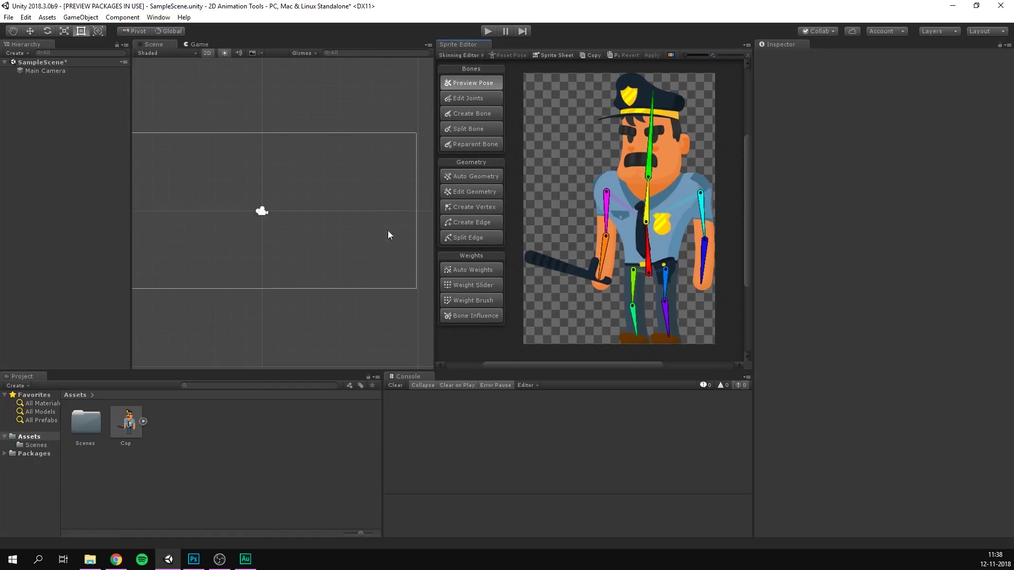
Place the Cop asset in the scene beside the camera and expand its object hierarchy.
{"action": "left_click_drag", "start_coordinate": [125, 429], "coordinate": [302, 246]}
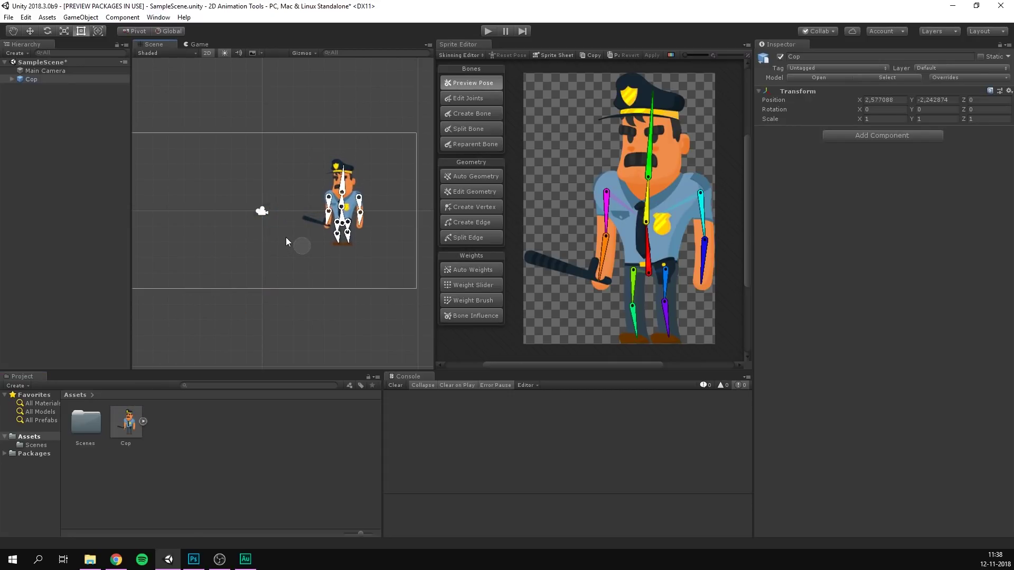
{"action": "left_click", "coordinate": [30, 79]}
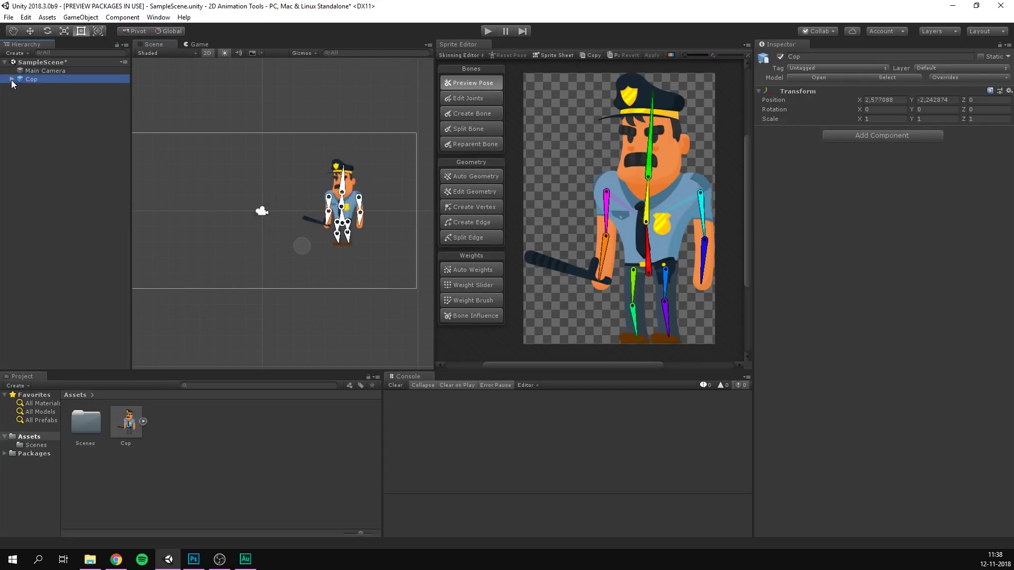
{"action": "left_click", "coordinate": [12, 80]}
Inspect the Sprite Renderer and Sprite Skin settings of the Body, Head, arm and leg objects in turn.
{"action": "left_click", "coordinate": [49, 87]}
{"action": "left_click", "coordinate": [49, 104]}
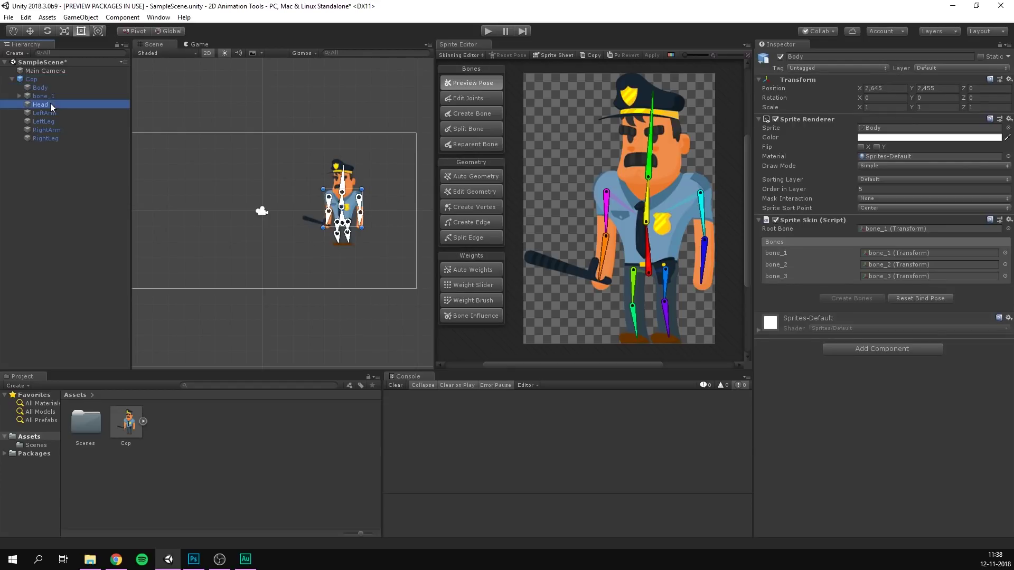
{"action": "left_click", "coordinate": [51, 113]}
{"action": "left_click", "coordinate": [52, 122]}
{"action": "left_click", "coordinate": [52, 130]}
{"action": "left_click", "coordinate": [53, 139]}
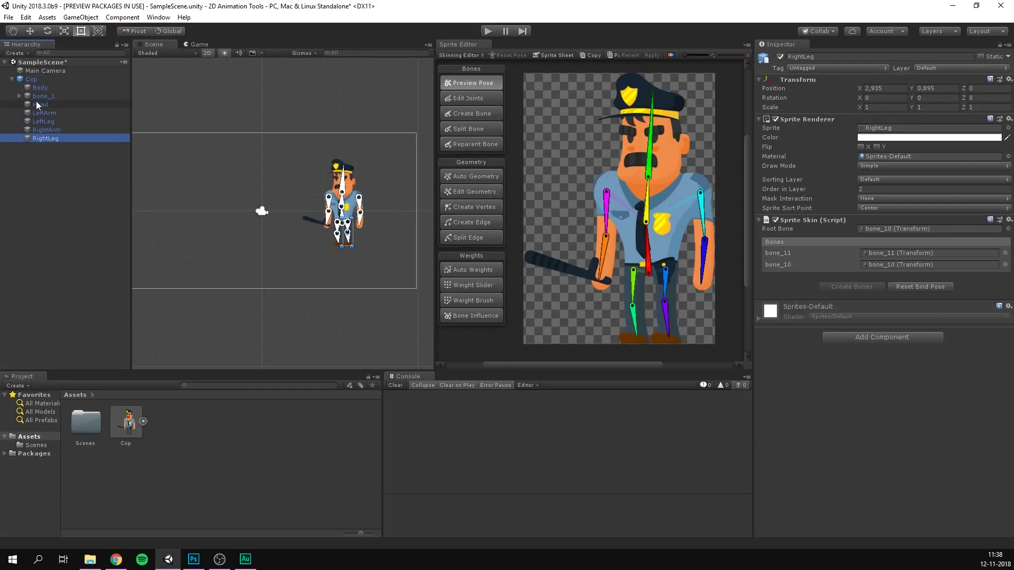
Expand bone_1, bone_2 and bone_4 in the Cop hierarchy to examine the nested bones.
{"action": "left_click", "coordinate": [26, 96]}
{"action": "left_click", "coordinate": [18, 96]}
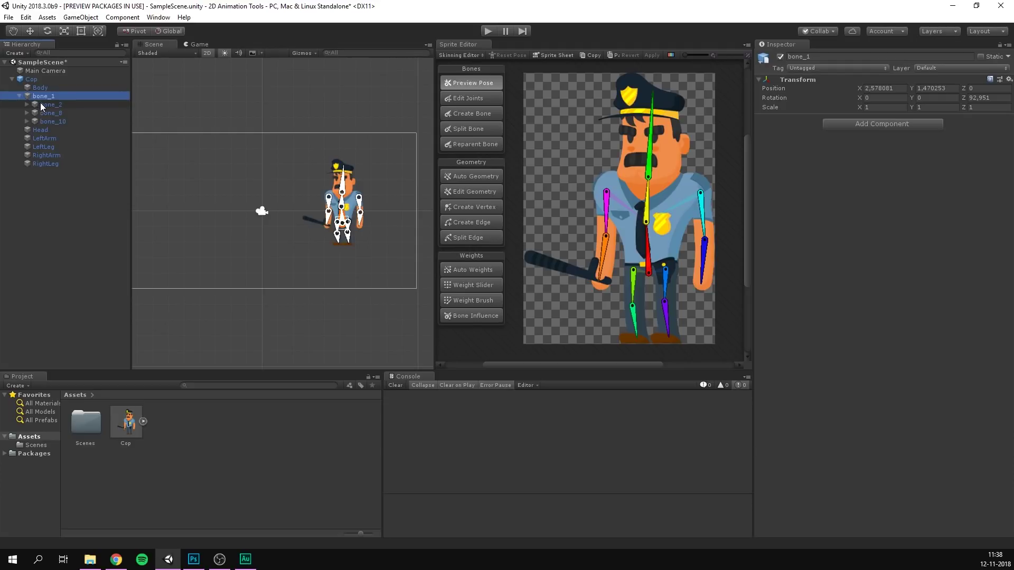
{"action": "left_click", "coordinate": [26, 104]}
{"action": "left_click", "coordinate": [35, 122]}
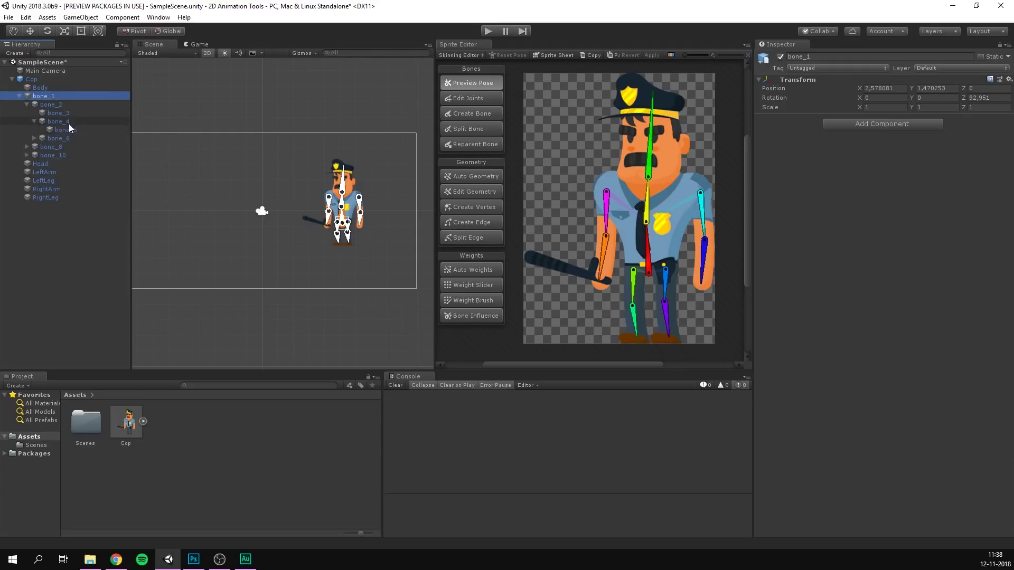
Pose the scene character with the baton forearm raised, the other arm and one leg bent, bone_2 at about -9.7° and bone_3 at about 5.5°.
{"action": "scroll", "coordinate": [339, 176], "scroll_direction": "up", "scroll_amount": 8}
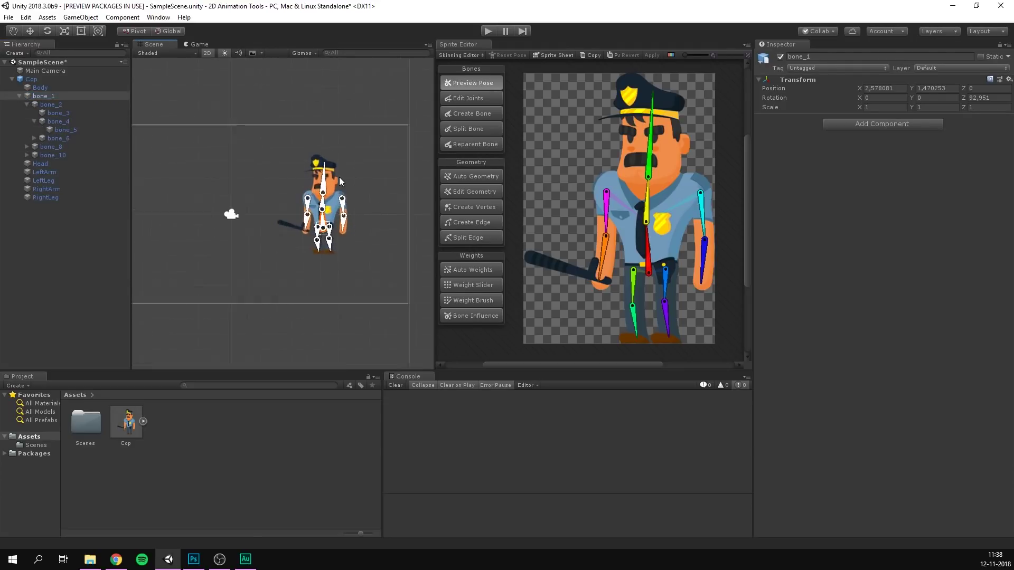
{"action": "left_click", "coordinate": [306, 142]}
{"action": "left_click_drag", "start_coordinate": [306, 142], "coordinate": [296, 227]}
{"action": "left_click", "coordinate": [345, 196]}
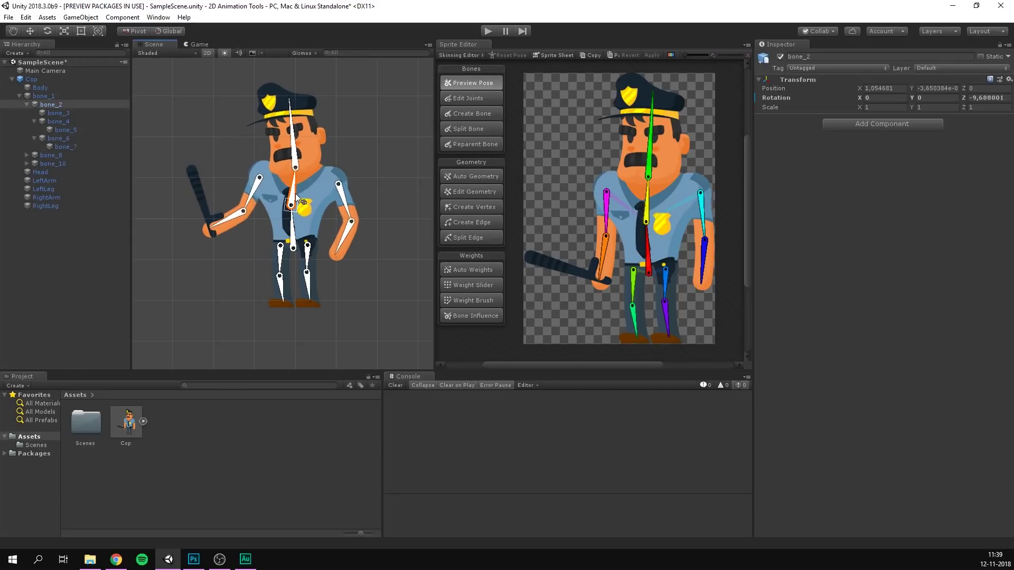
{"action": "left_click_drag", "start_coordinate": [280, 261], "coordinate": [273, 299]}
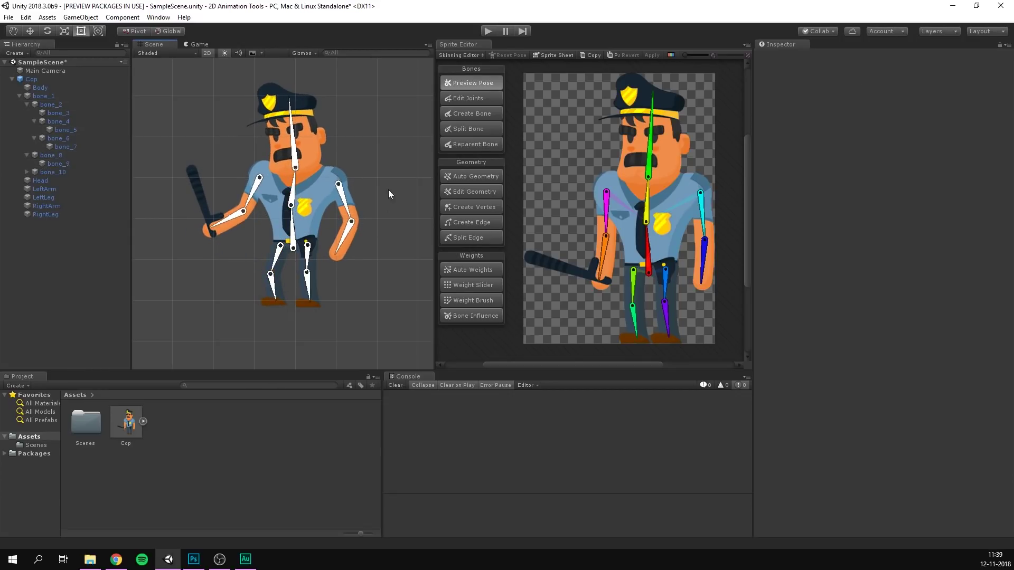
{"action": "left_click_drag", "start_coordinate": [294, 136], "coordinate": [341, 148]}
Examine the Body object's Sprite Skin bone references, locating bone_1 and bone_3 in the hierarchy, and select bone_3 in the scene.
{"action": "left_click", "coordinate": [74, 88]}
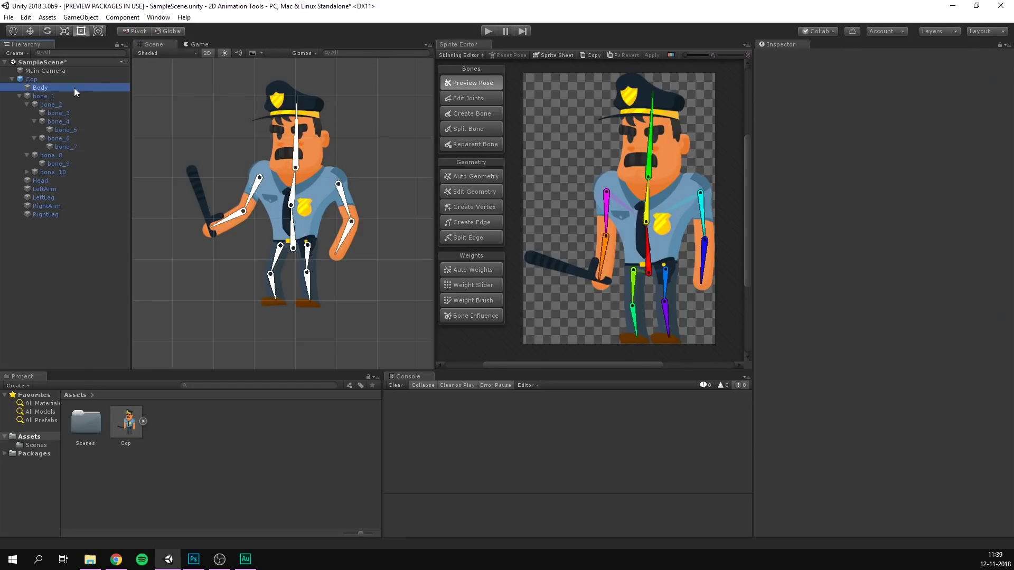
{"action": "key", "text": "t"}
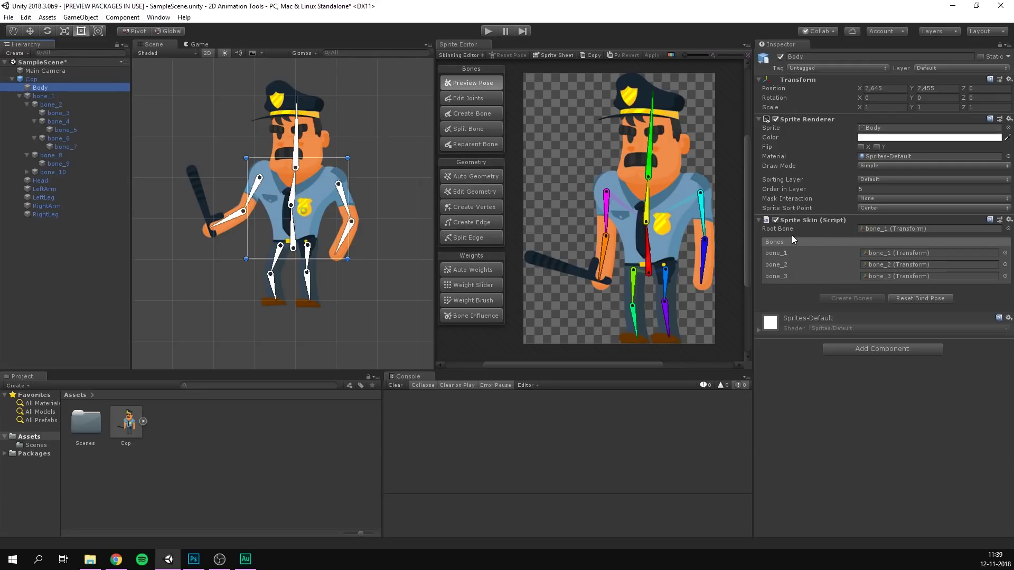
{"action": "left_click", "coordinate": [893, 252]}
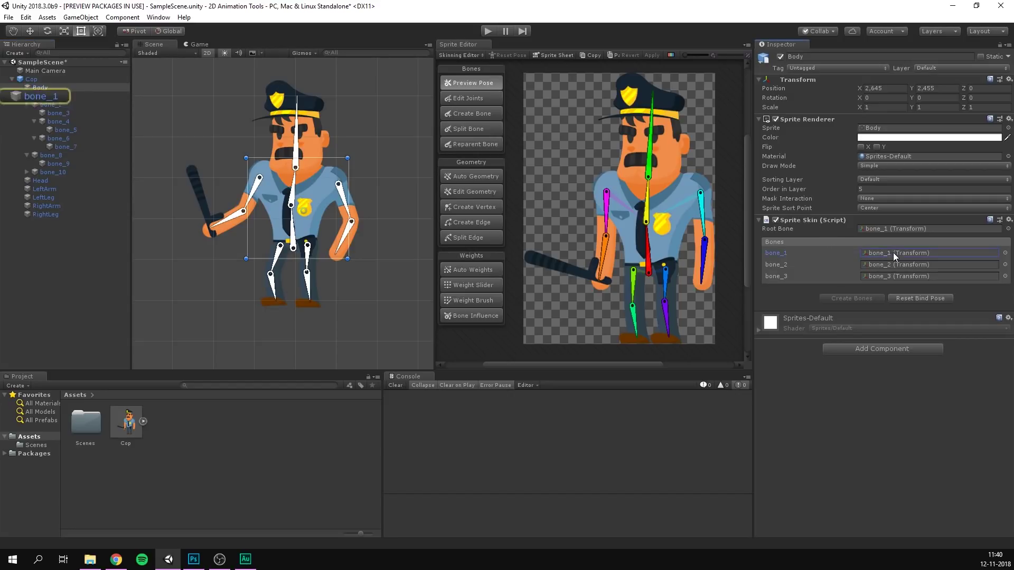
{"action": "left_click", "coordinate": [894, 275]}
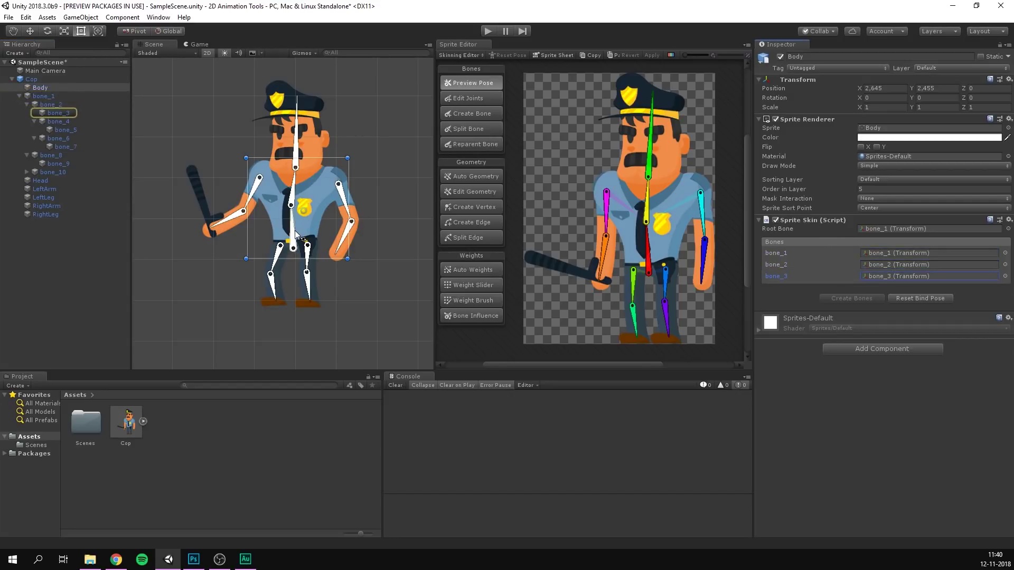
{"action": "left_click", "coordinate": [294, 183]}
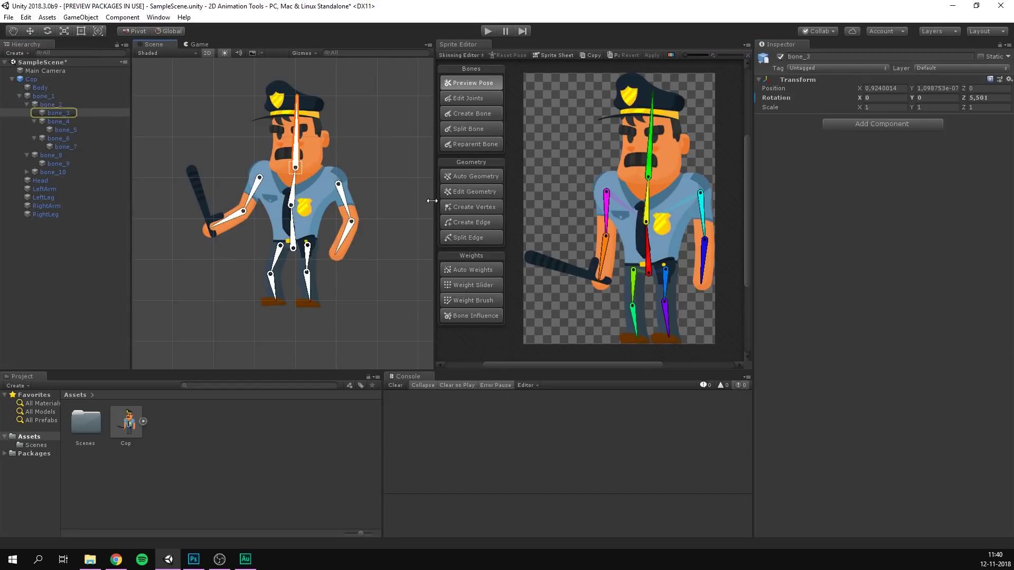
Reset the bind pose of the Body object's Sprite Skin.
{"action": "left_click", "coordinate": [382, 178]}
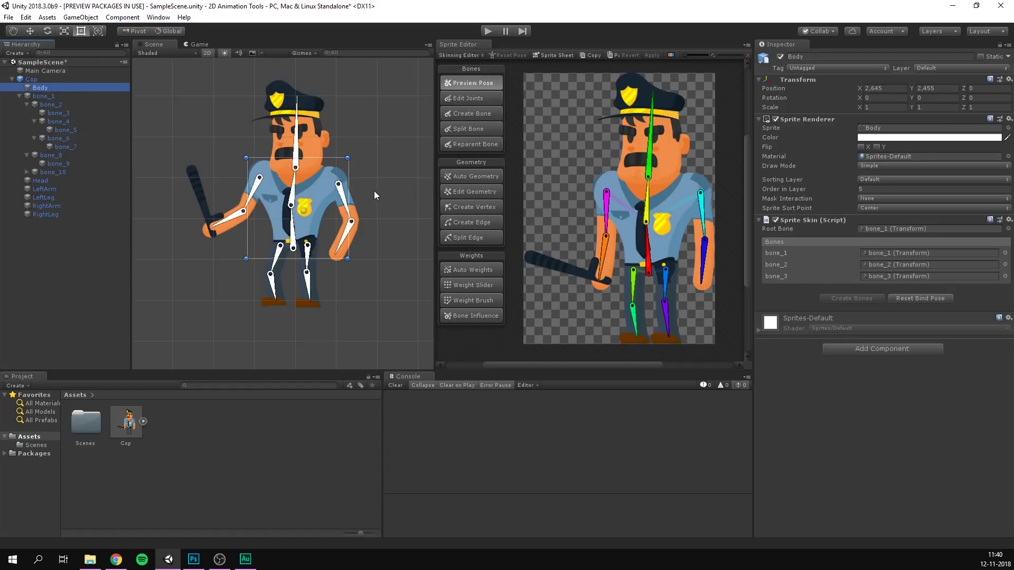
{"action": "left_click", "coordinate": [919, 298]}
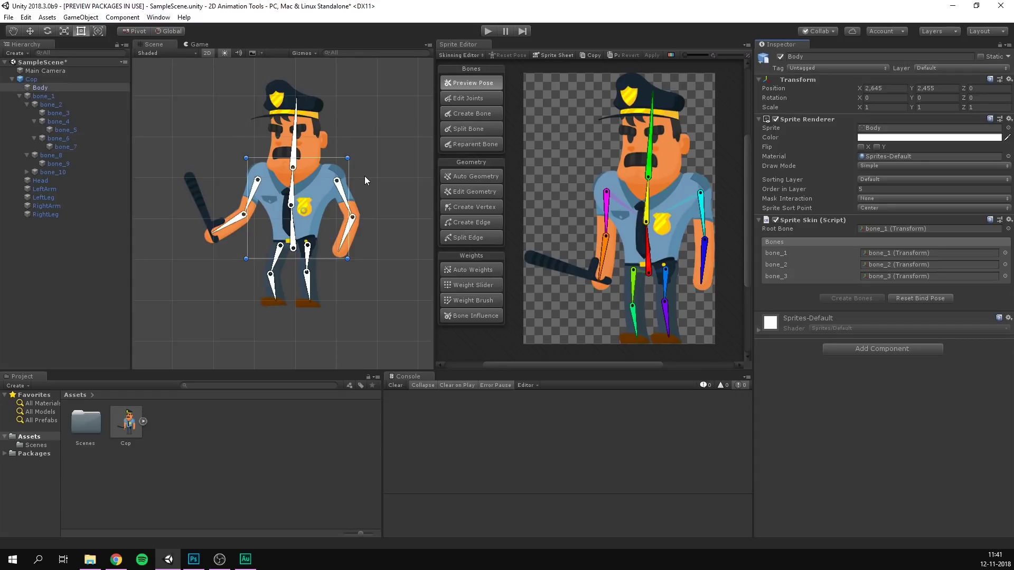
Add an IK Manager 2D component to the Cop object.
{"action": "left_click", "coordinate": [47, 79]}
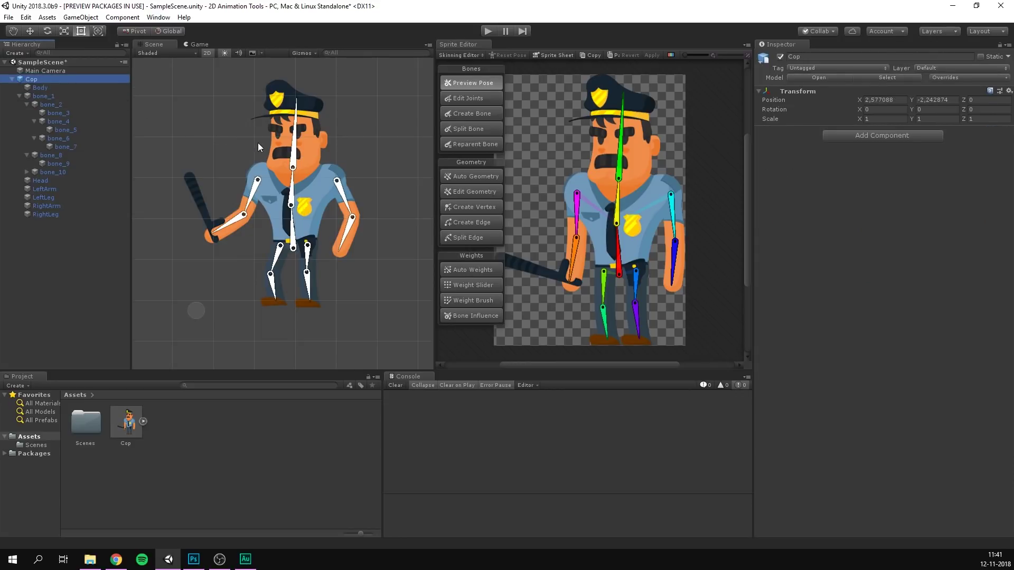
{"action": "left_click", "coordinate": [864, 136]}
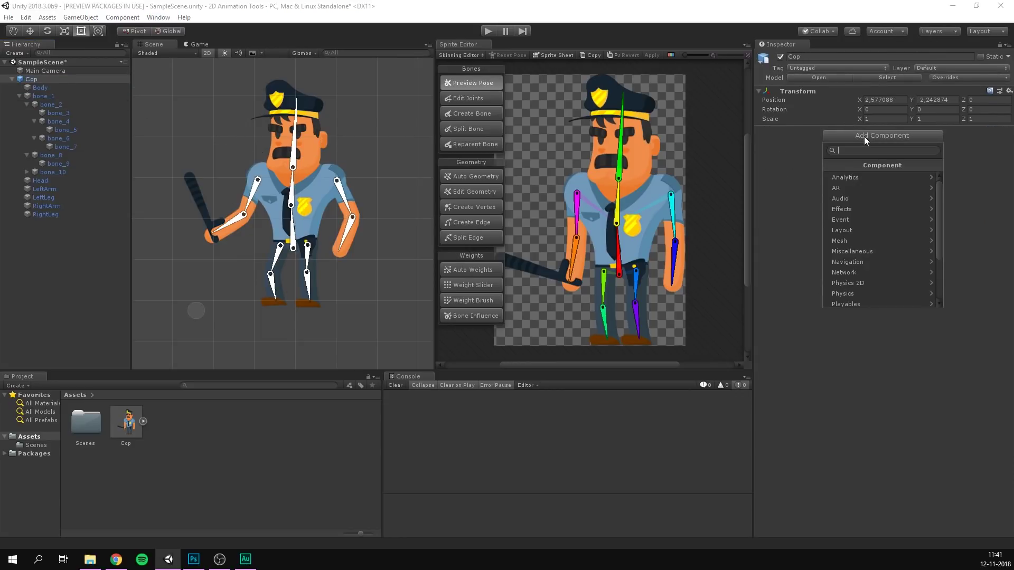
{"action": "type", "text": "ik man"}
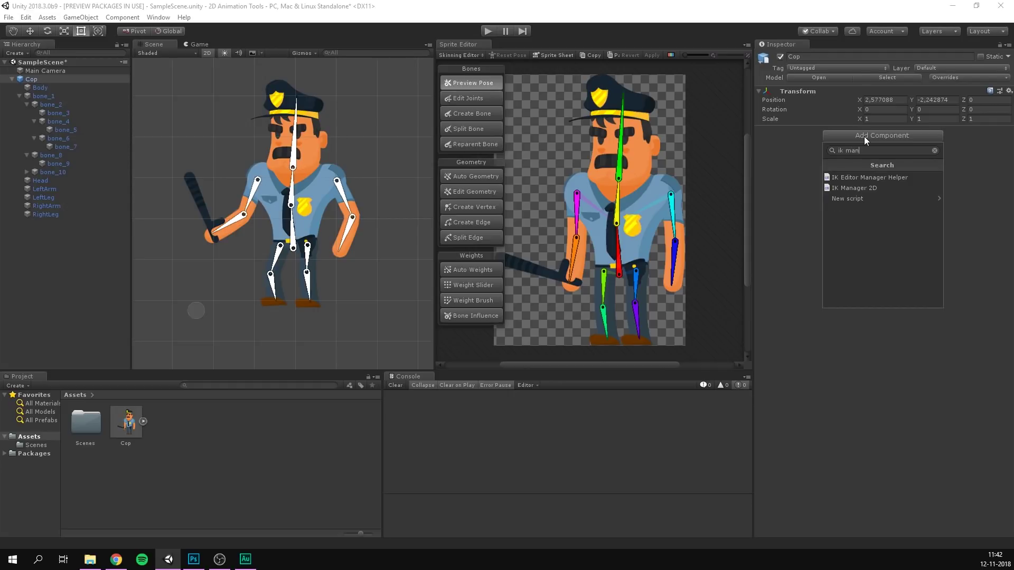
{"action": "left_click", "coordinate": [876, 189]}
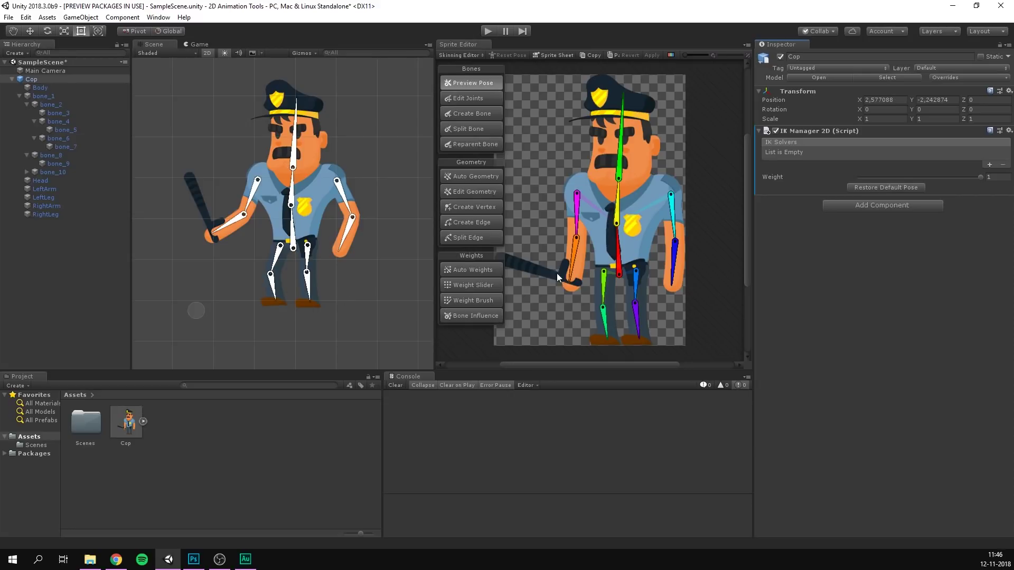
Add a Limb solver to Cop's IK Manager 2D and rename it LeftArmSolver.
{"action": "left_click", "coordinate": [990, 166]}
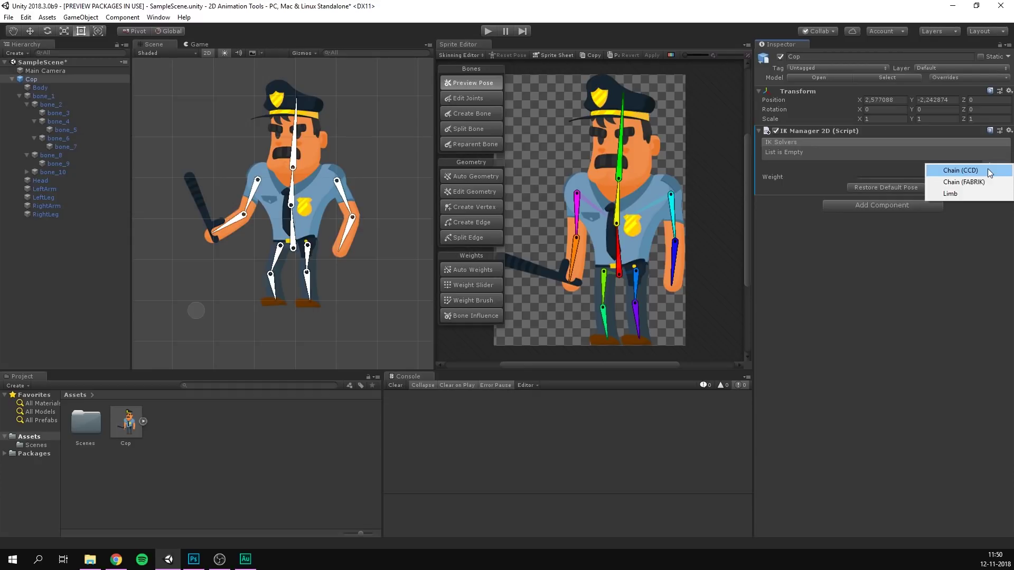
{"action": "left_click", "coordinate": [968, 194]}
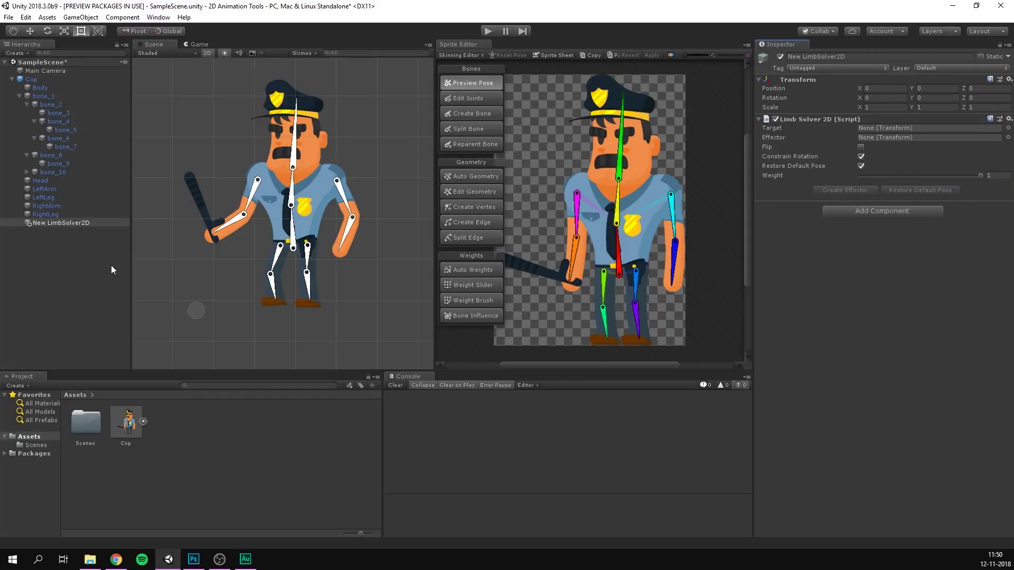
{"action": "left_click", "coordinate": [80, 224]}
{"action": "type", "text": "LeftArmSolver"}
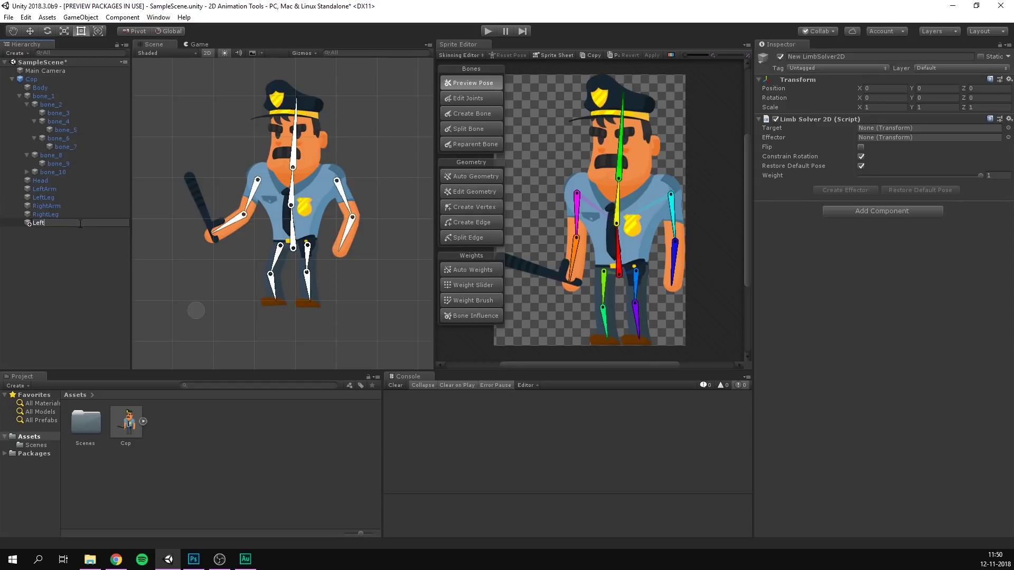
{"action": "key", "text": "Return"}
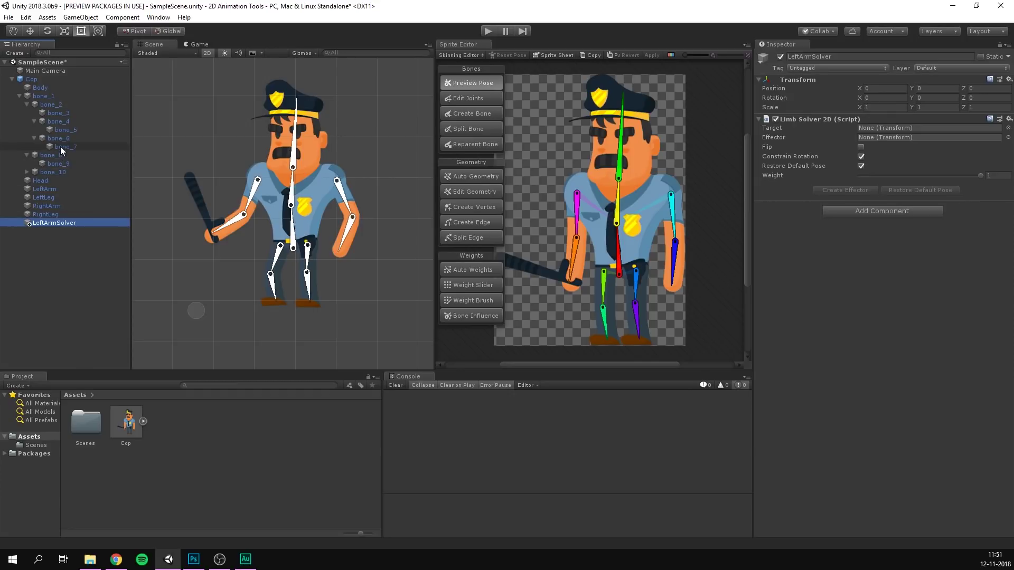
Create an empty child named LeftArmTarget under bone_7 and move it to the baton hand, at about X 1.13, Y 0.03.
{"action": "left_click", "coordinate": [74, 147]}
{"action": "right_click", "coordinate": [94, 147]}
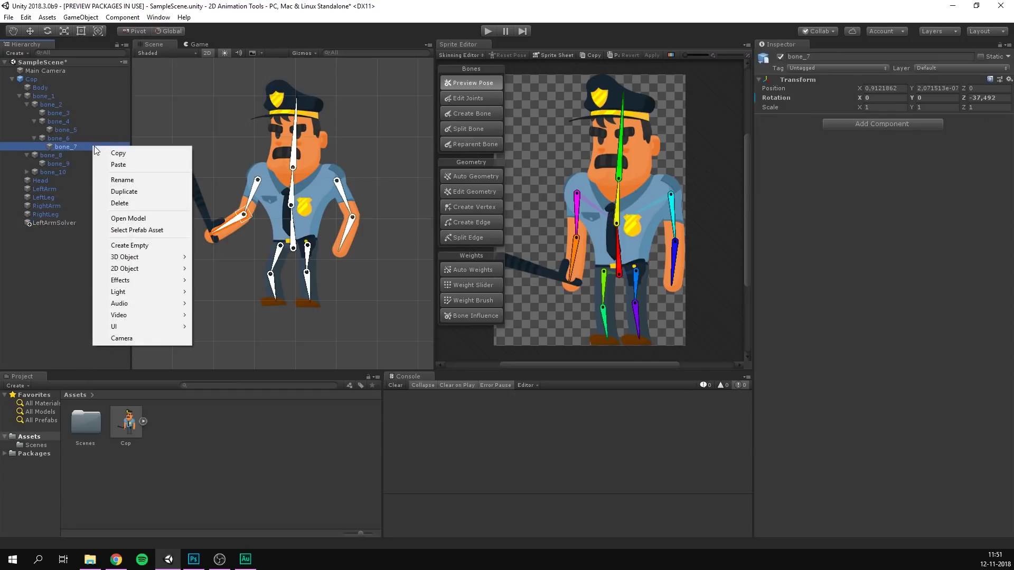
{"action": "left_click", "coordinate": [148, 246]}
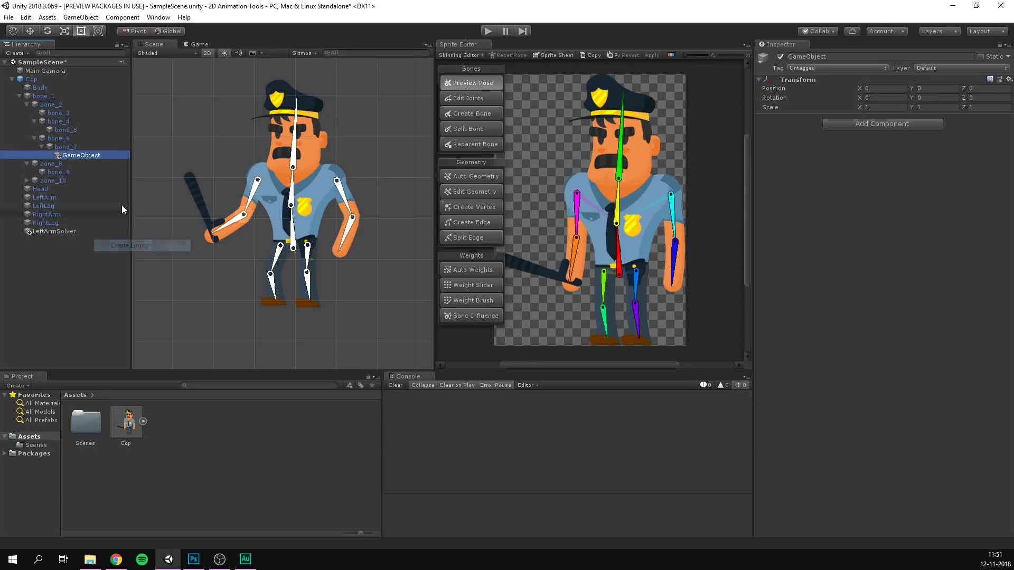
{"action": "left_click", "coordinate": [87, 147]}
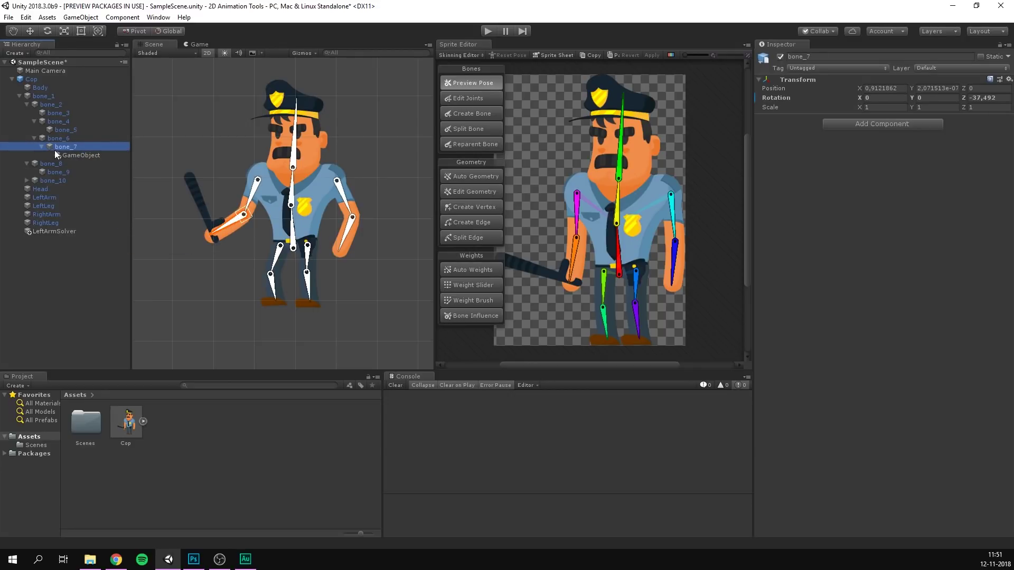
{"action": "left_click", "coordinate": [79, 155]}
{"action": "key", "text": "F2"}
{"action": "type", "text": "LeftArmTarget"}
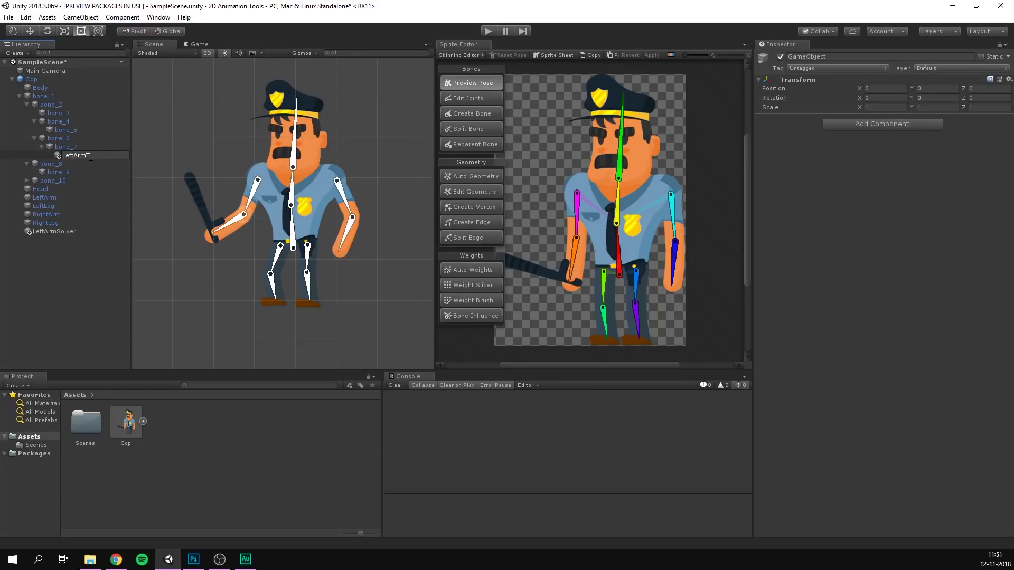
{"action": "key", "text": "Return"}
{"action": "left_click", "coordinate": [29, 31]}
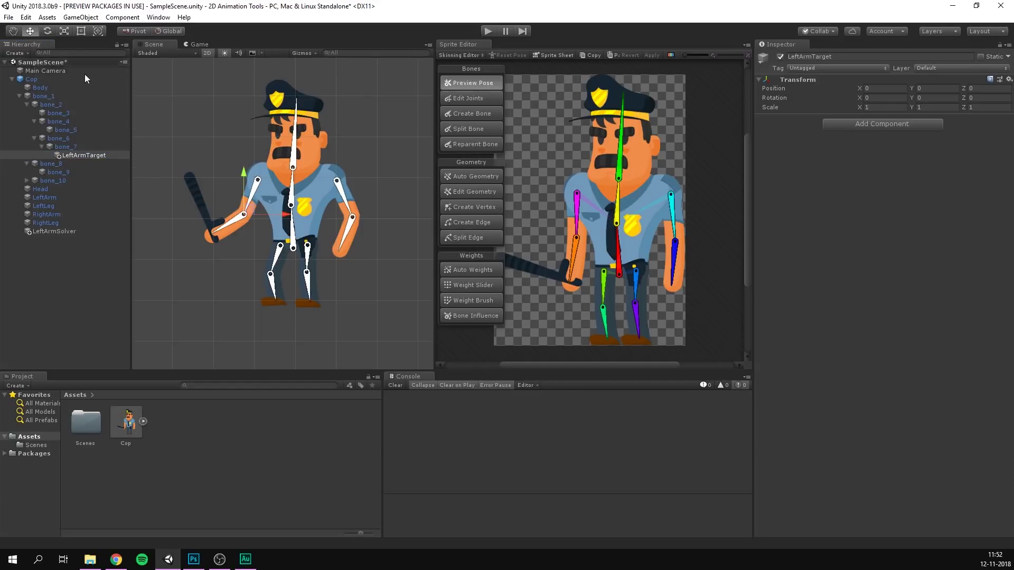
{"action": "left_click_drag", "start_coordinate": [244, 214], "coordinate": [212, 230]}
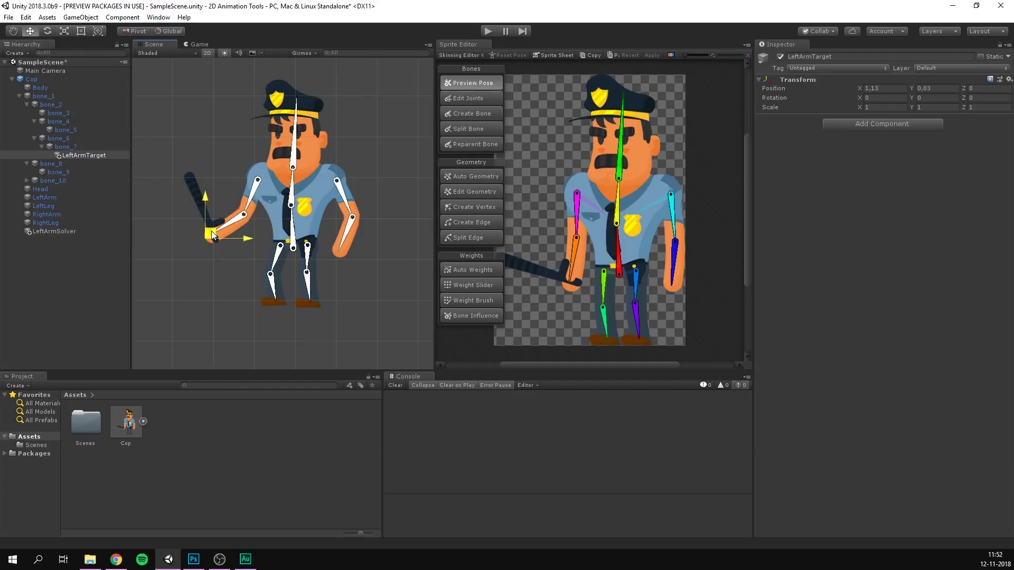
Assign LeftArmTarget as the target of LeftArmSolver and create the solver's effector.
{"action": "left_click", "coordinate": [63, 233]}
{"action": "left_click_drag", "start_coordinate": [91, 156], "coordinate": [898, 128]}
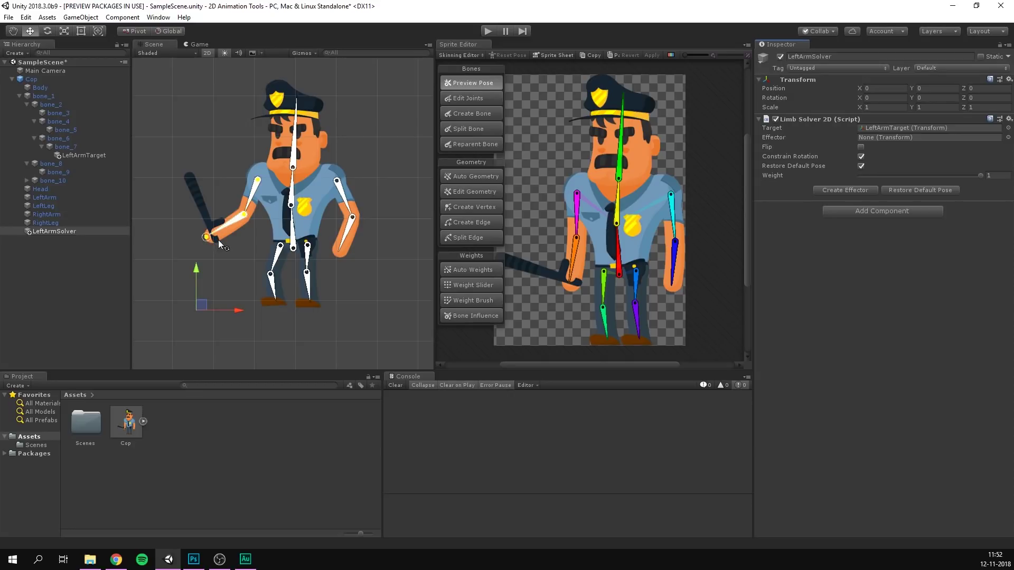
{"action": "left_click", "coordinate": [829, 191]}
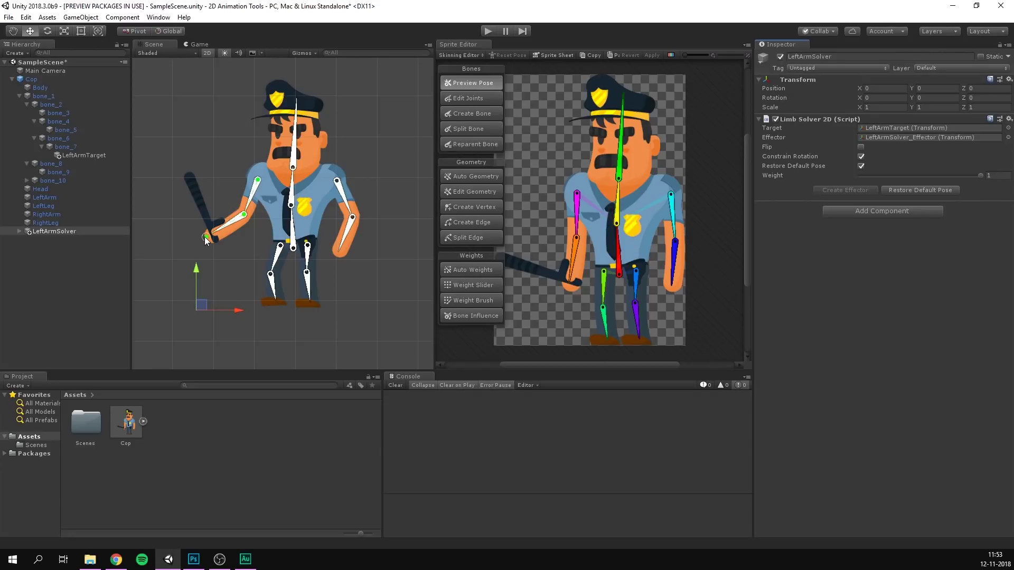
Raise the baton hand slightly with its IK effector and reveal the effector object nested under LeftArmSolver.
{"action": "mouse_move", "coordinate": [205, 236]}
{"action": "left_mouse_down"}
{"action": "mouse_move", "coordinate": [226, 227]}
{"action": "mouse_move", "coordinate": [190, 220]}
{"action": "mouse_move", "coordinate": [207, 233]}
{"action": "mouse_move", "coordinate": [211, 222]}
{"action": "mouse_move", "coordinate": [186, 195]}
{"action": "mouse_move", "coordinate": [203, 233]}
{"action": "mouse_move", "coordinate": [191, 221]}
{"action": "mouse_move", "coordinate": [224, 229]}
{"action": "mouse_move", "coordinate": [185, 224]}
{"action": "mouse_move", "coordinate": [199, 220]}
{"action": "left_mouse_up"}
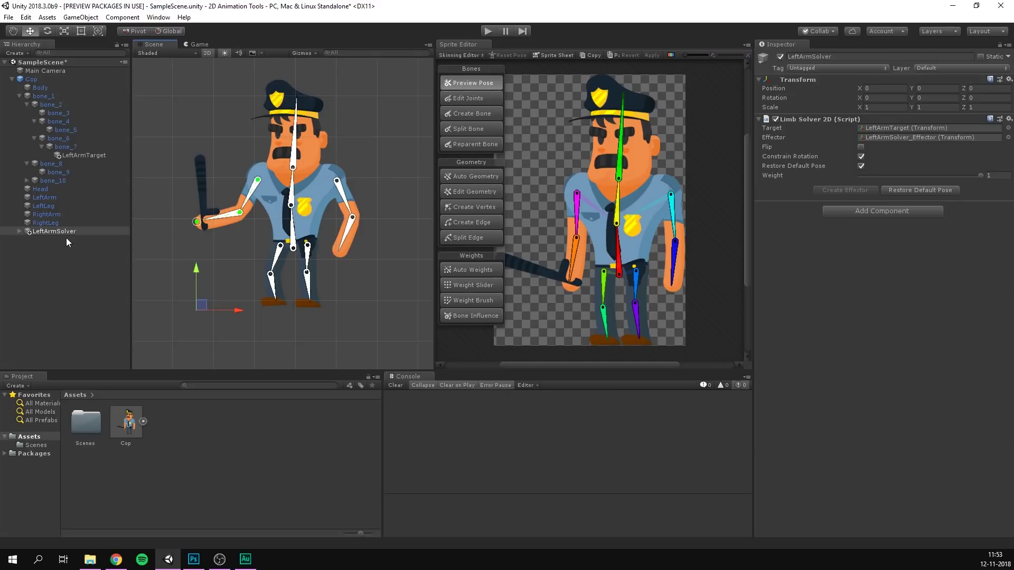
{"action": "left_click", "coordinate": [18, 231]}
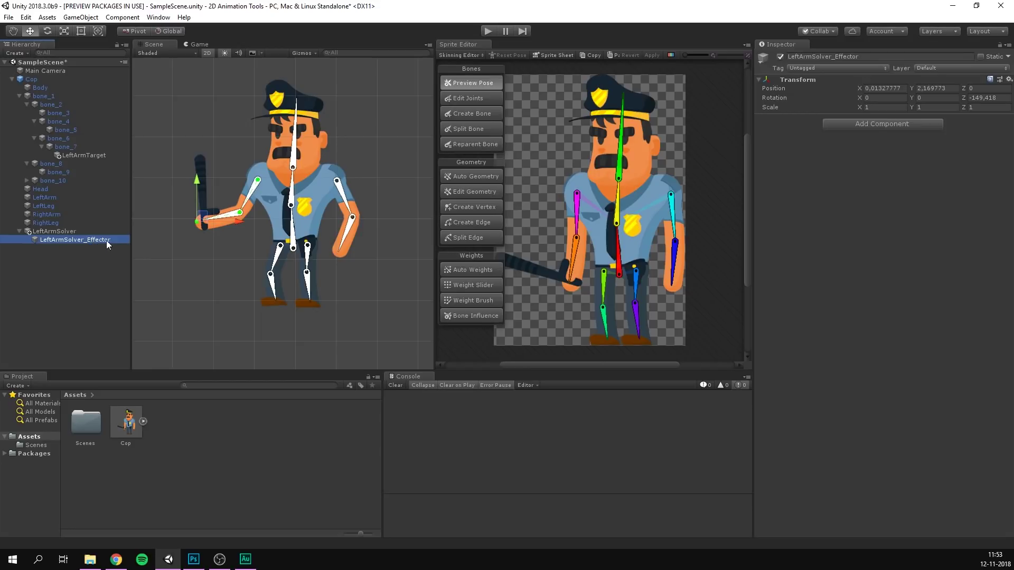
Set up limb solvers with effectors for the right arm and both legs, placing RightArmTarget under bone_5, LeftLegTarget under bone_9 and RightLegTarget under bone_11.
{"action": "left_click", "coordinate": [47, 231]}
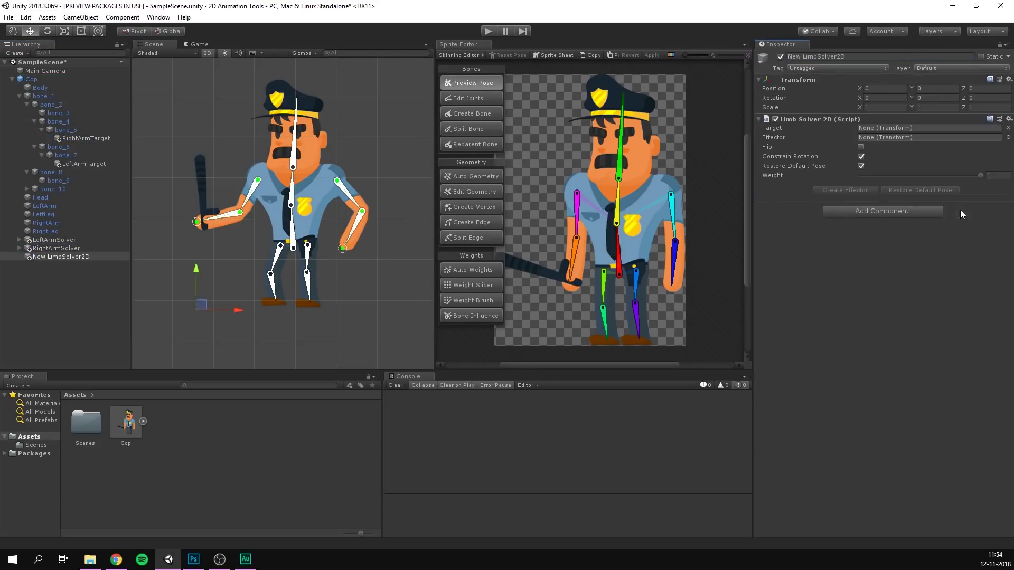
{"action": "right_click", "coordinate": [68, 181]}
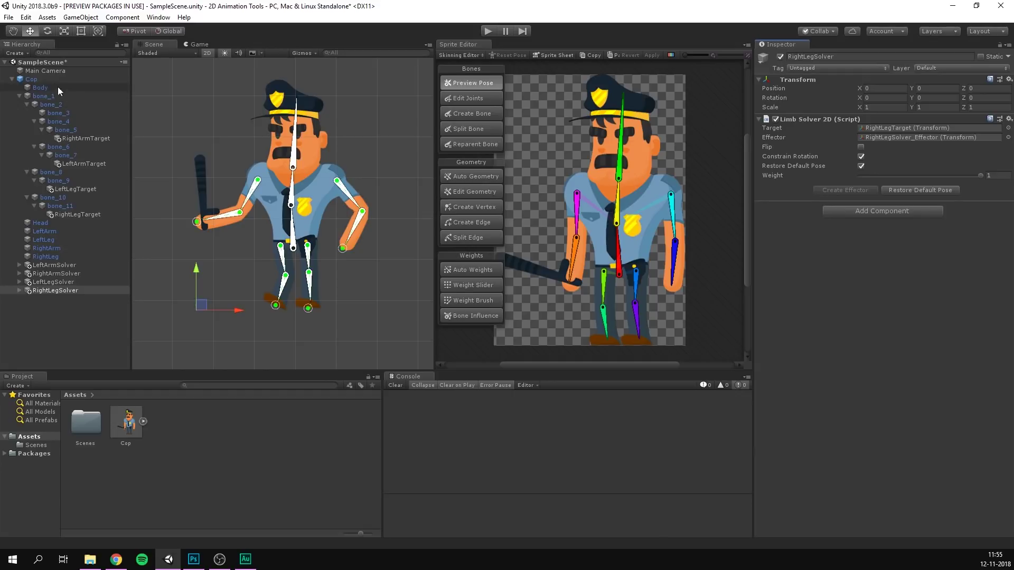
Review the solver list in Cop's IK Manager 2D, the four limb solver objects and the four target objects.
{"action": "left_click", "coordinate": [106, 79]}
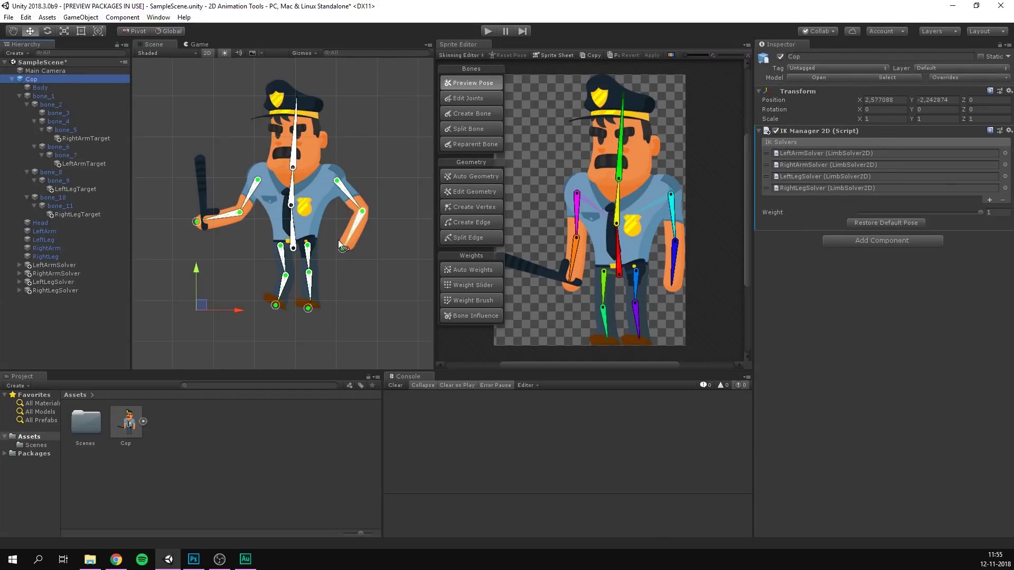
{"action": "left_click", "coordinate": [55, 265]}
{"action": "left_click", "coordinate": [58, 274]}
{"action": "left_click", "coordinate": [57, 282]}
{"action": "left_click", "coordinate": [58, 291]}
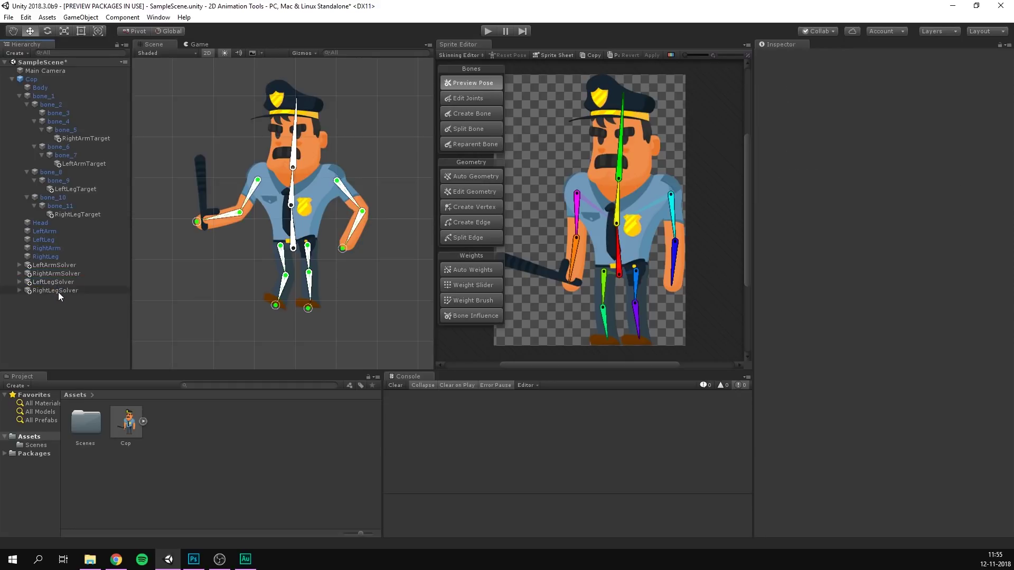
{"action": "left_click", "coordinate": [58, 291]}
{"action": "left_click", "coordinate": [76, 215]}
{"action": "left_click", "coordinate": [78, 189]}
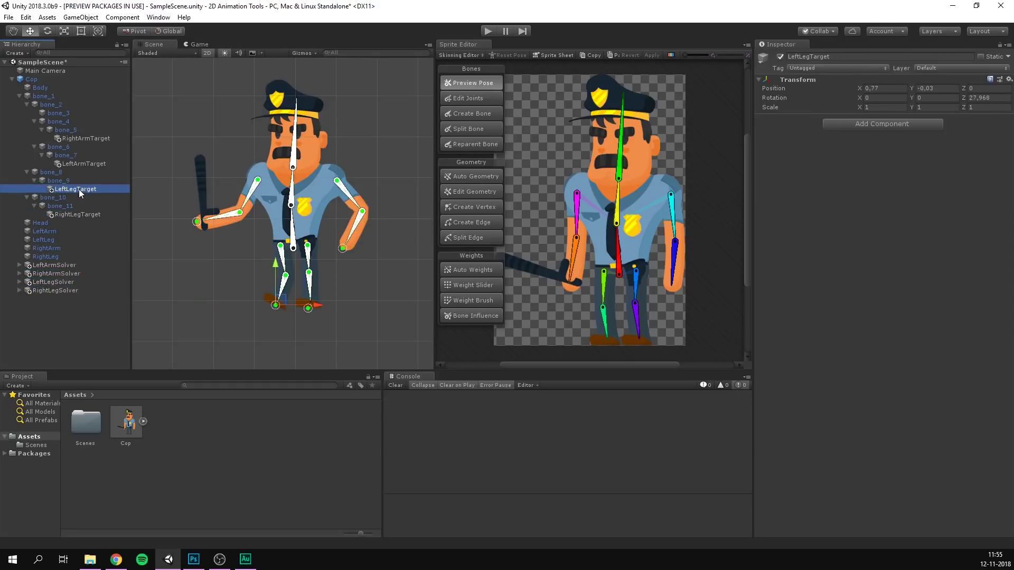
{"action": "left_click", "coordinate": [86, 165]}
{"action": "left_click", "coordinate": [97, 138]}
{"action": "left_click", "coordinate": [220, 248]}
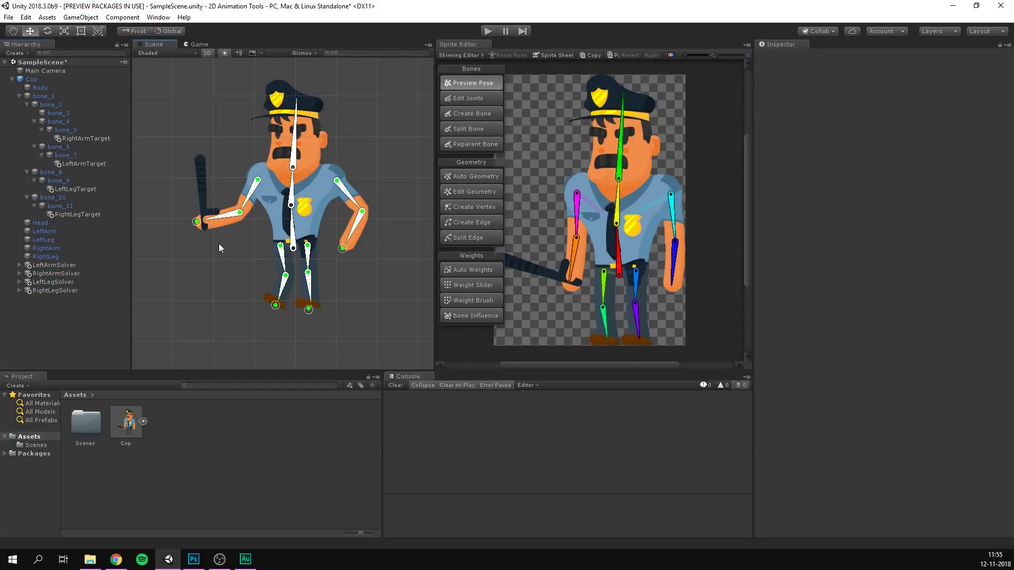
Pose the limbs with the IK effectors: raise the baton hand, bring the other hand toward the hip and lift both feet.
{"action": "left_click_drag", "start_coordinate": [197, 223], "coordinate": [196, 205]}
{"action": "mouse_move", "coordinate": [341, 250]}
{"action": "left_mouse_down"}
{"action": "mouse_move", "coordinate": [340, 222]}
{"action": "mouse_move", "coordinate": [334, 250]}
{"action": "left_mouse_up"}
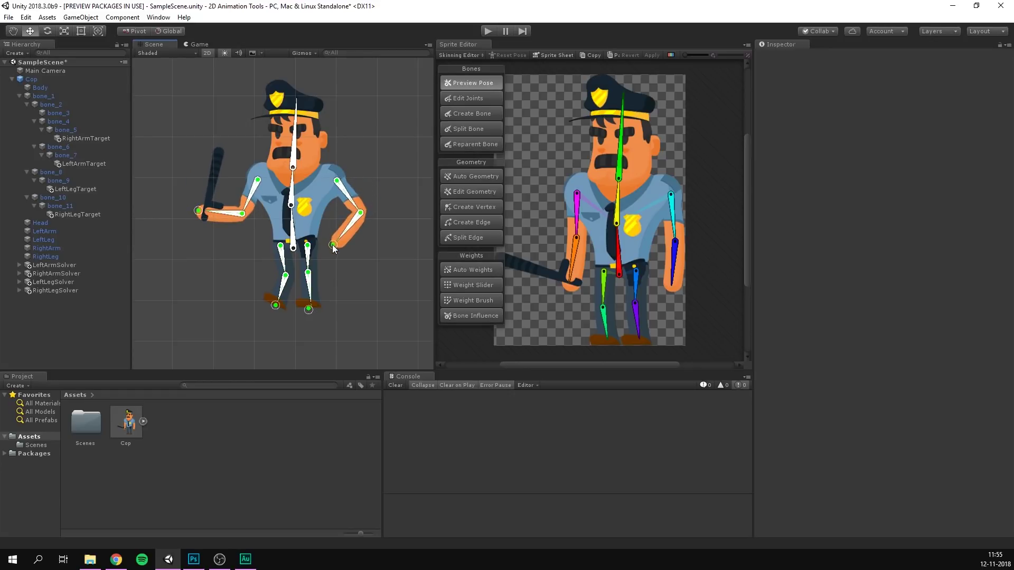
{"action": "left_click_drag", "start_coordinate": [277, 306], "coordinate": [251, 290]}
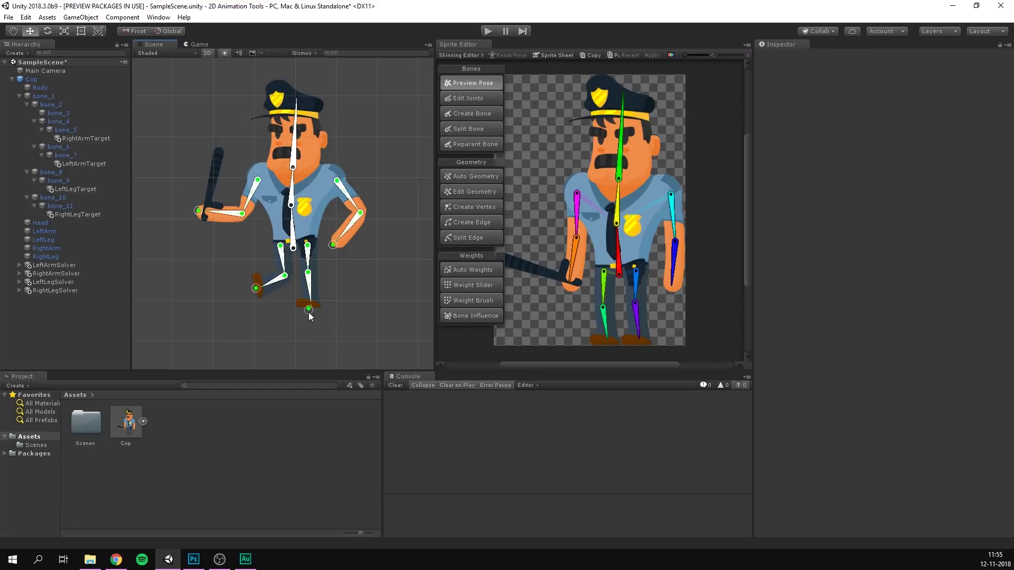
{"action": "left_click_drag", "start_coordinate": [309, 311], "coordinate": [305, 299]}
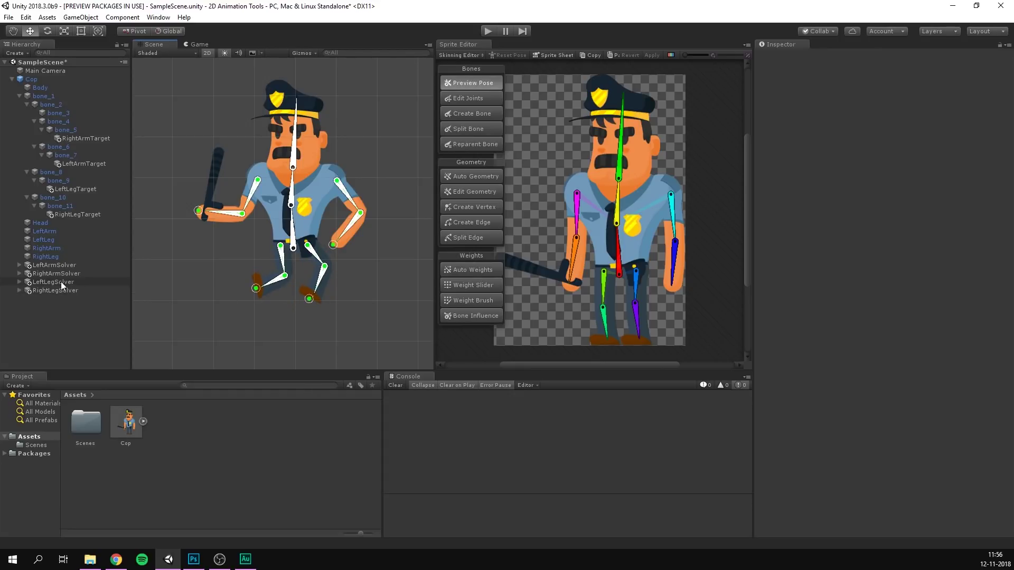
Enable Flip on LeftLegSolver and RightLegSolver, and reposition both feet with their IK effectors.
{"action": "left_click", "coordinate": [74, 283]}
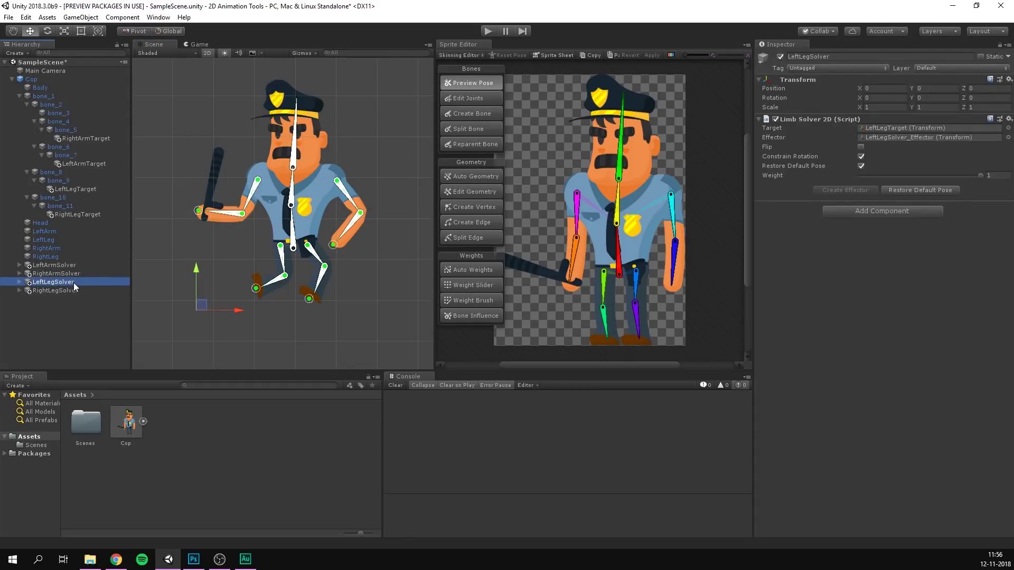
{"action": "left_click", "coordinate": [861, 147]}
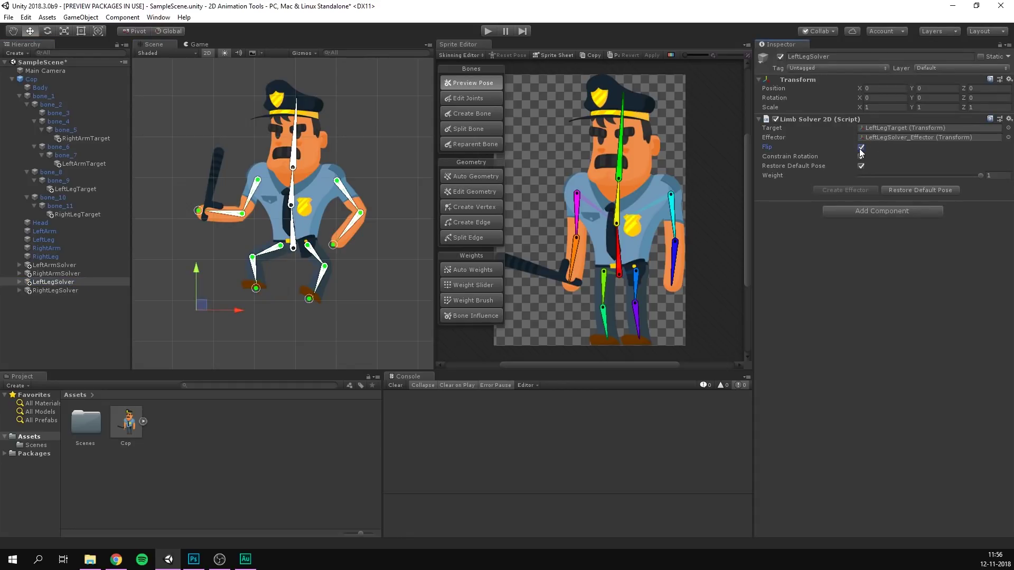
{"action": "left_click", "coordinate": [62, 289]}
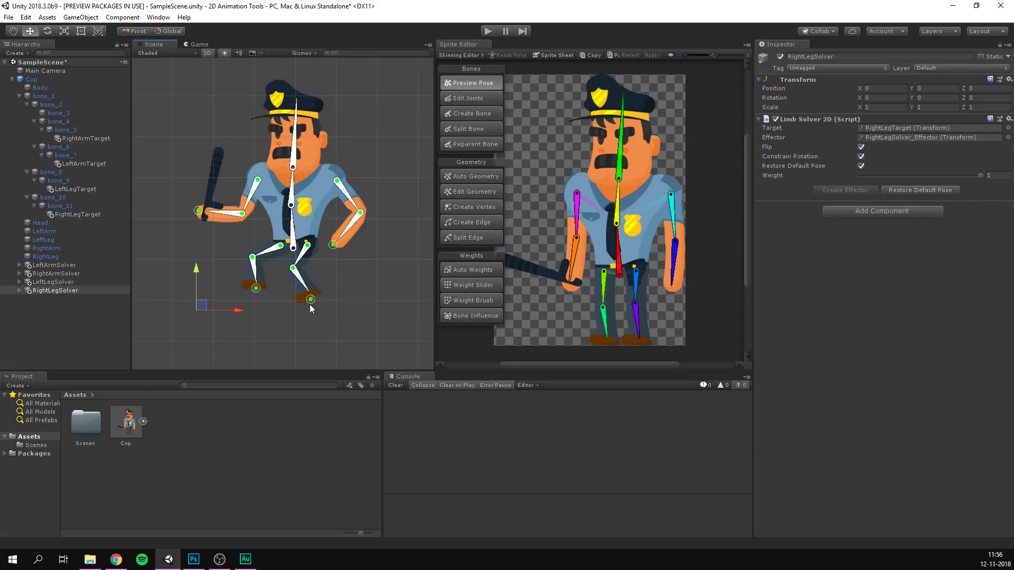
{"action": "left_click_drag", "start_coordinate": [310, 305], "coordinate": [312, 304]}
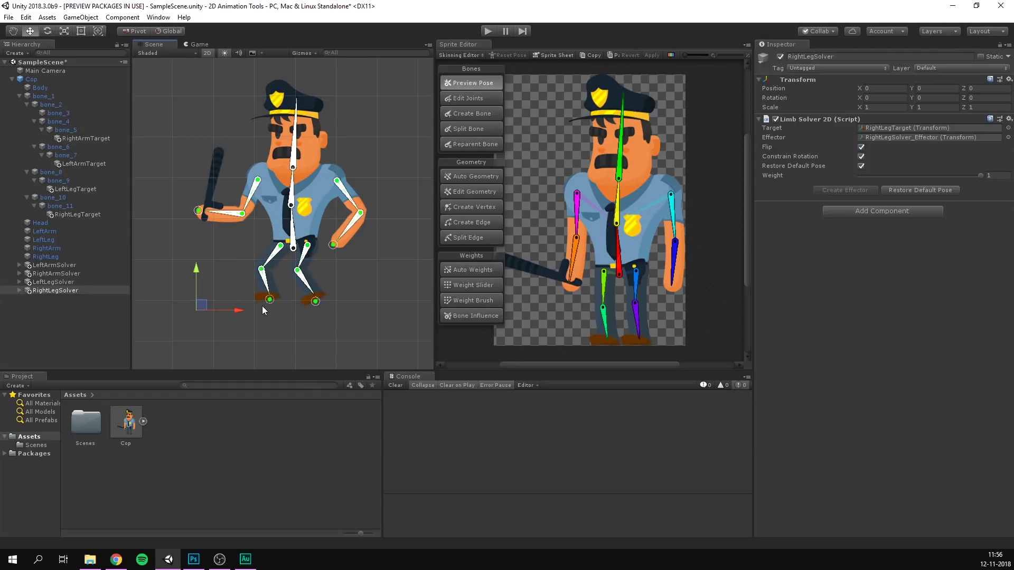
Lean the torso slightly toward the baton hand by its spine bones, undoing the last bone moves.
{"action": "left_click_drag", "start_coordinate": [293, 191], "coordinate": [287, 151]}
{"action": "key", "text": "ctrl+z"}
{"action": "key", "text": "ctrl+z"}
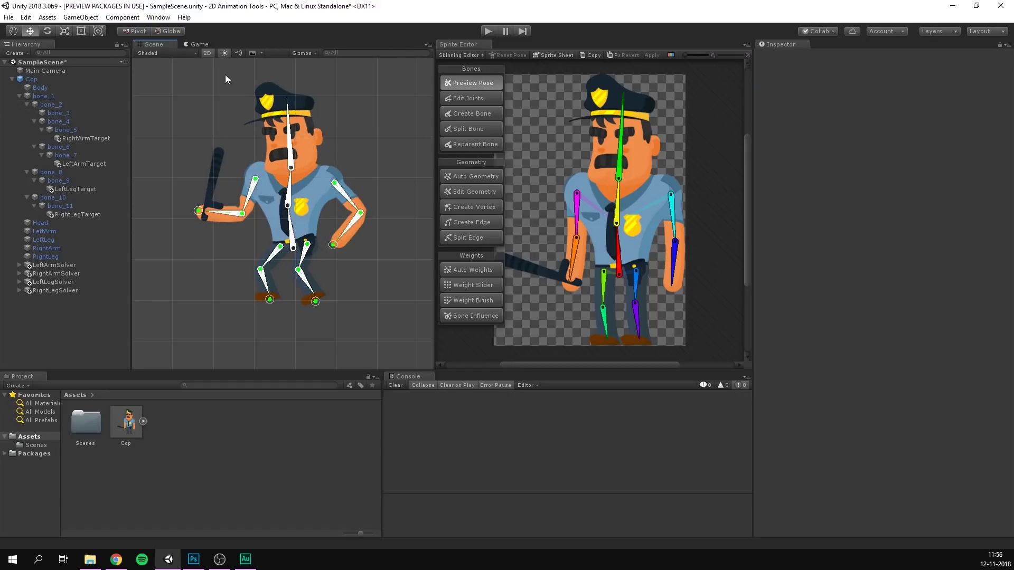
Open the Animation window and dock it beside the Project window.
{"action": "left_click", "coordinate": [160, 20]}
{"action": "mouse_move", "coordinate": [216, 125]}
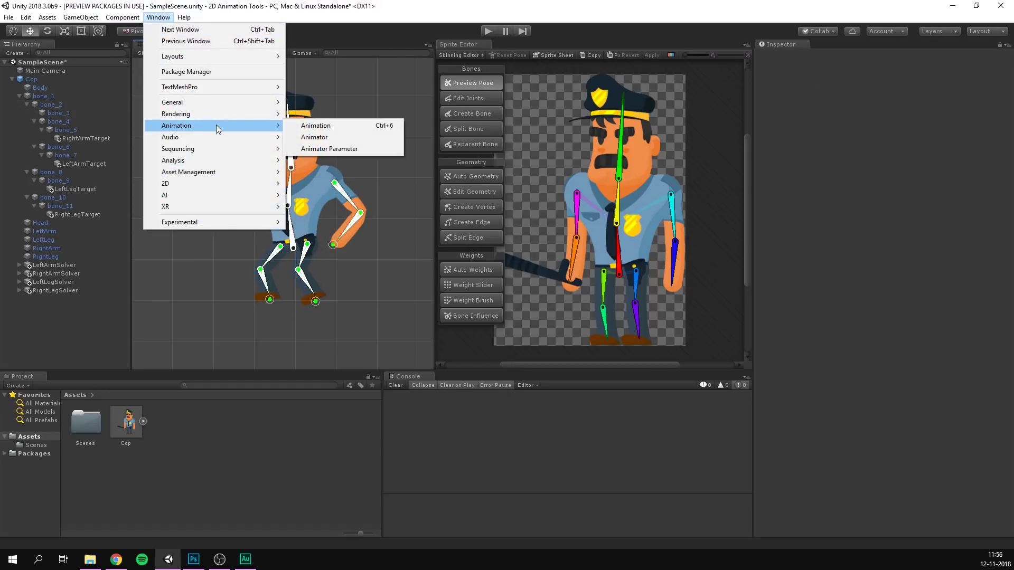
{"action": "left_click", "coordinate": [355, 125]}
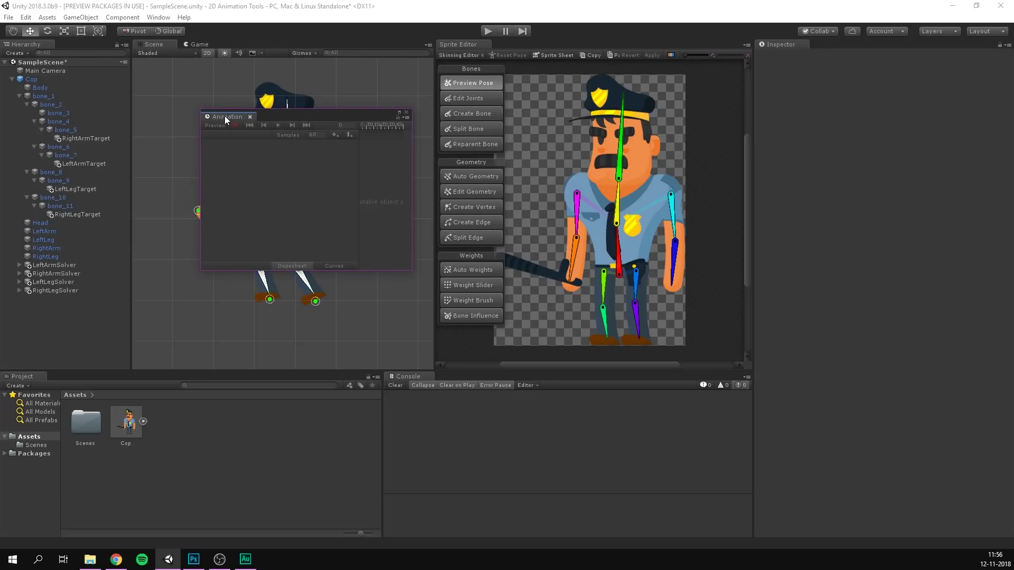
{"action": "left_click_drag", "start_coordinate": [224, 116], "coordinate": [196, 323]}
{"action": "left_click_drag", "start_coordinate": [192, 364], "coordinate": [176, 382]}
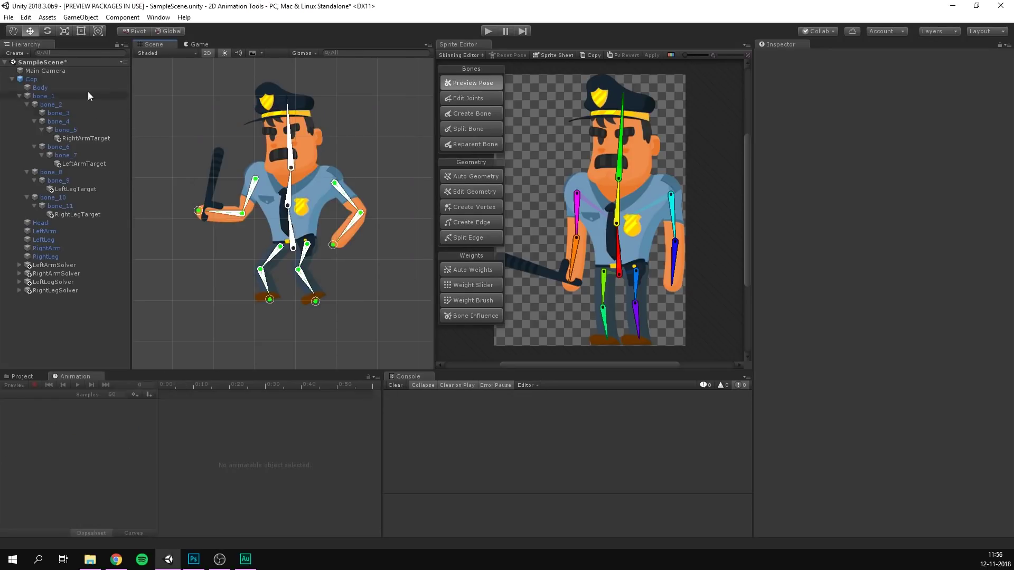
Create an animation clip named Party for Cop in the Assets folder.
{"action": "left_click", "coordinate": [49, 78]}
{"action": "left_click", "coordinate": [264, 475]}
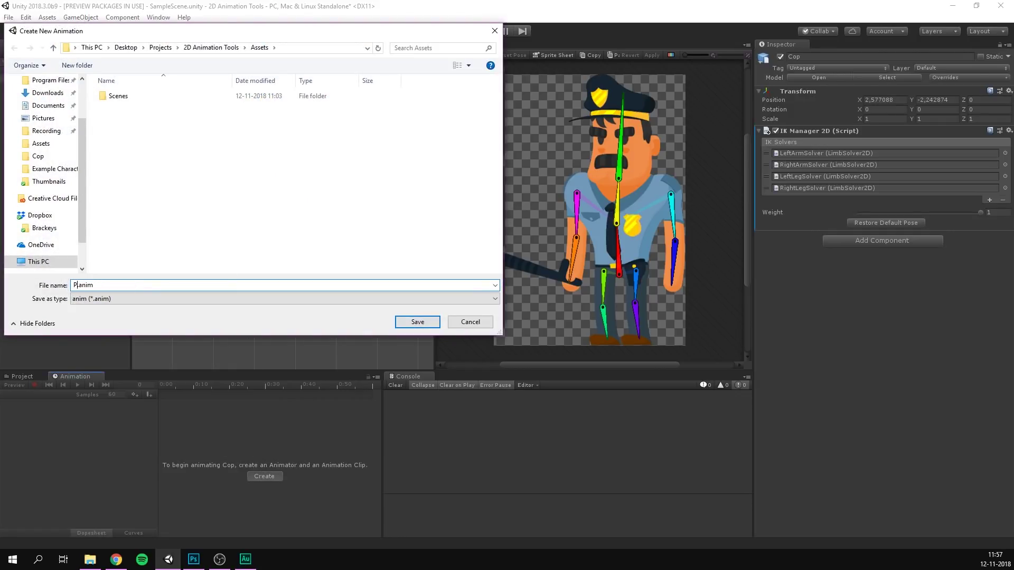
{"action": "left_click", "coordinate": [428, 323]}
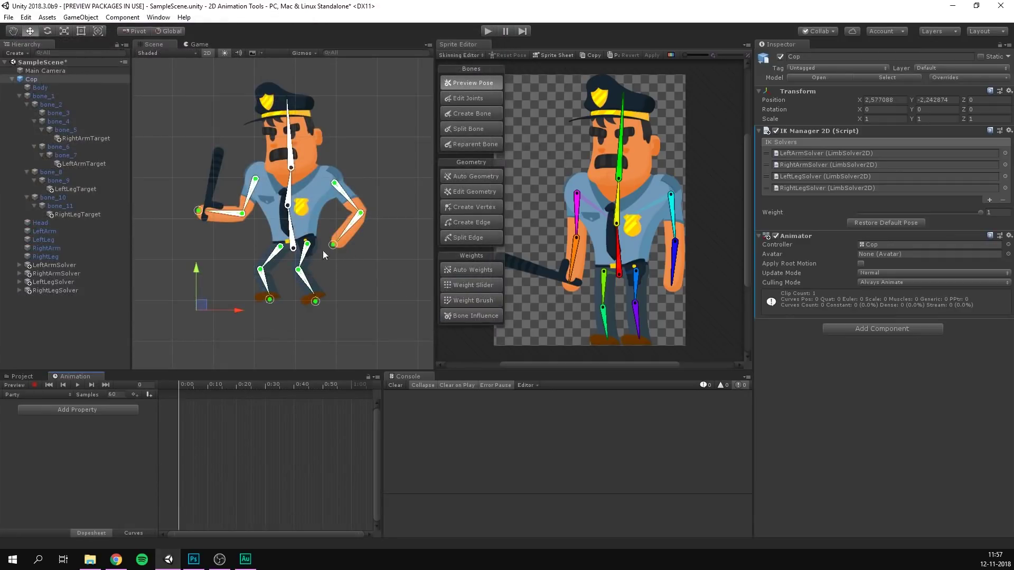
Record a crouched pose at 0:00: raise both feet, bring the baton hand inward, lift the other hand and lean the torso away from the baton.
{"action": "left_click", "coordinate": [35, 385]}
{"action": "left_click_drag", "start_coordinate": [269, 304], "coordinate": [315, 294]}
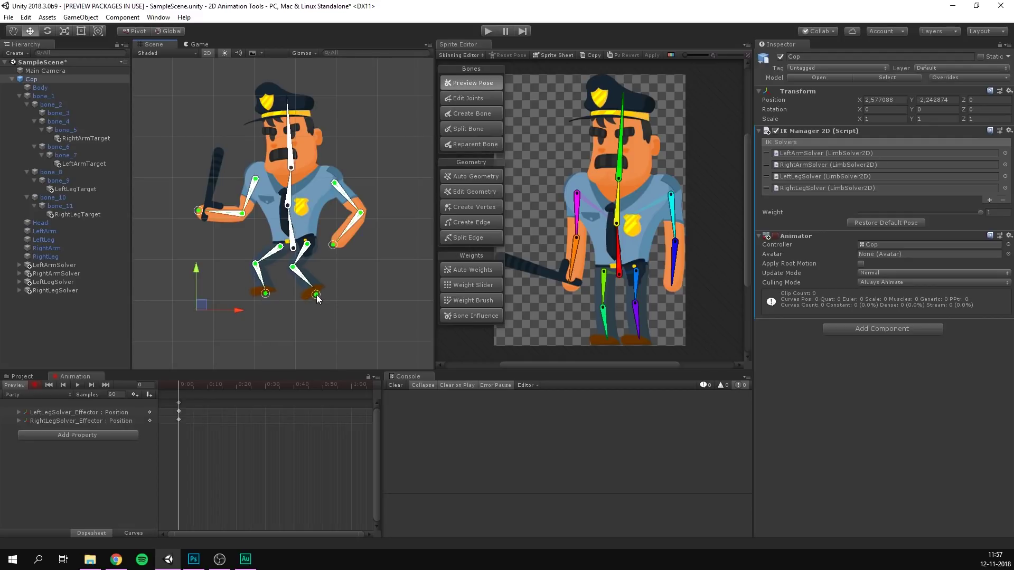
{"action": "left_click_drag", "start_coordinate": [199, 210], "coordinate": [213, 212]}
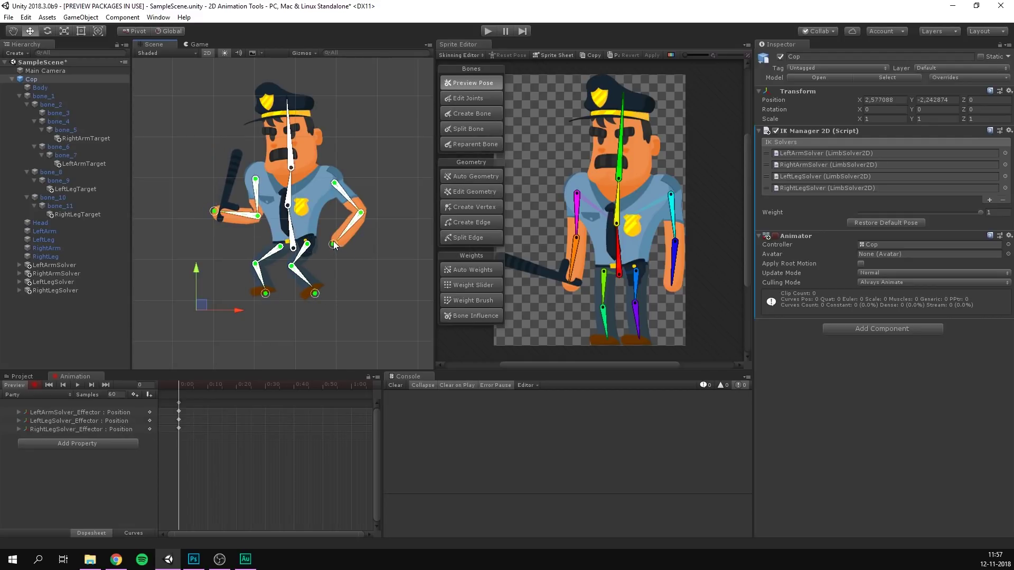
{"action": "left_click_drag", "start_coordinate": [334, 244], "coordinate": [331, 230]}
{"action": "left_click_drag", "start_coordinate": [292, 153], "coordinate": [328, 159]}
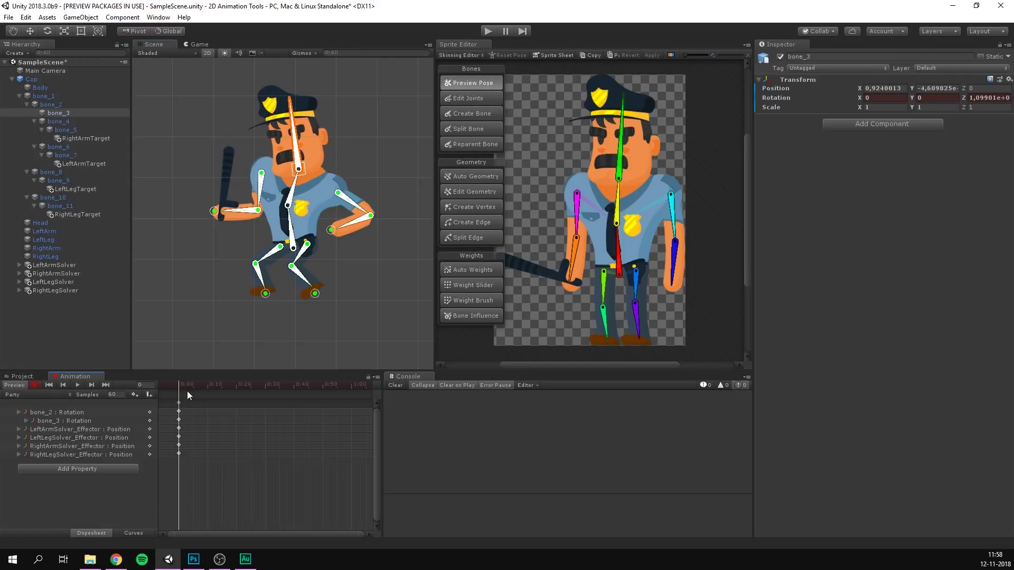
Key a pose at 1:00 with both arms swung outward, feet spread and torso leaned toward the baton, and preview the clip.
{"action": "left_click_drag", "start_coordinate": [187, 389], "coordinate": [268, 397]}
{"action": "left_click_drag", "start_coordinate": [345, 395], "coordinate": [351, 394]}
{"action": "left_click_drag", "start_coordinate": [214, 211], "coordinate": [189, 159]}
{"action": "left_click_drag", "start_coordinate": [330, 229], "coordinate": [403, 238]}
{"action": "left_click_drag", "start_coordinate": [266, 292], "coordinate": [256, 295]}
{"action": "left_click_drag", "start_coordinate": [314, 293], "coordinate": [324, 298]}
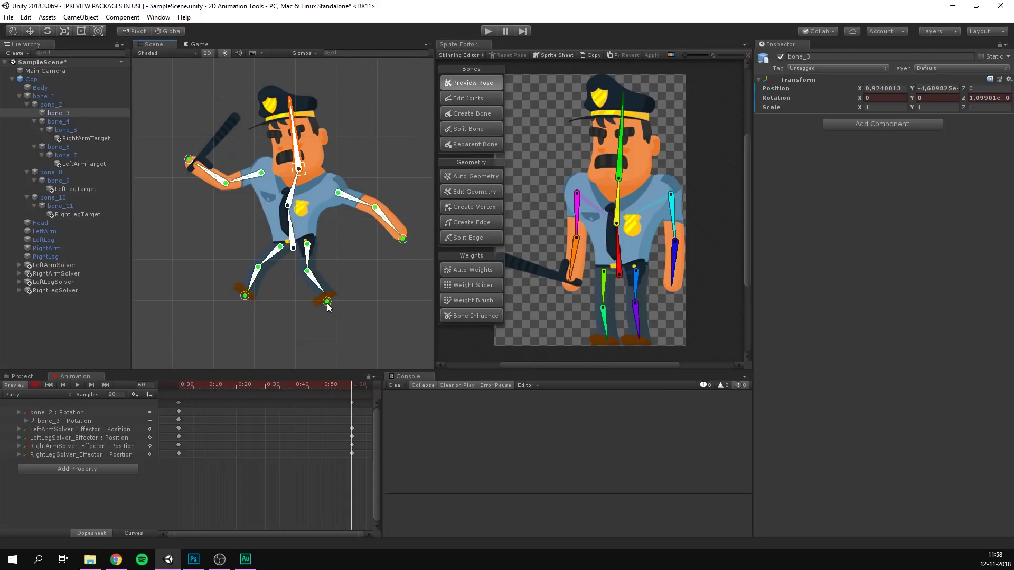
{"action": "left_click", "coordinate": [78, 385]}
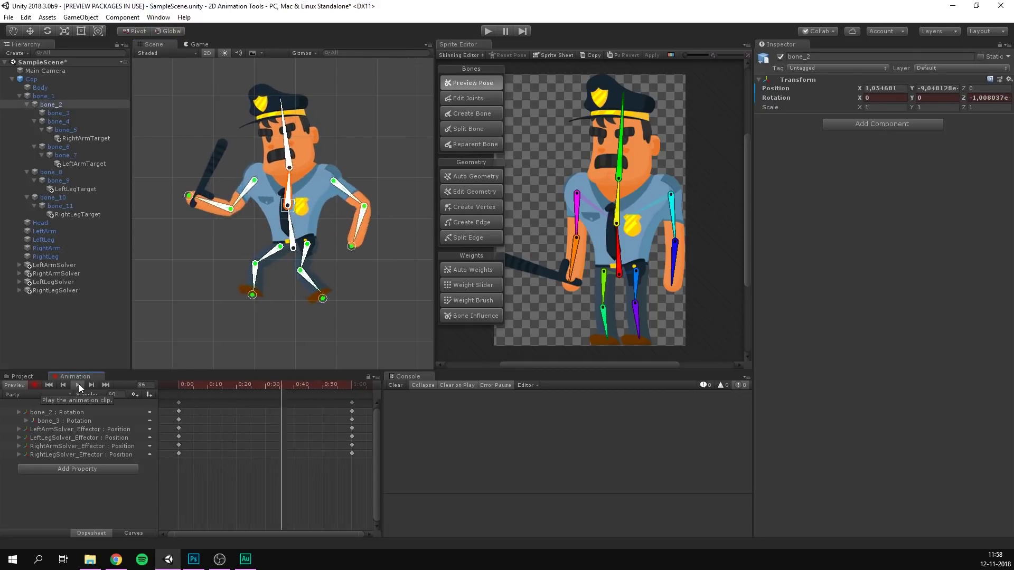
{"action": "left_click", "coordinate": [78, 385]}
Move all the keyframes of the second pose to 0:30.
{"action": "scroll", "coordinate": [271, 484], "scroll_direction": "down", "scroll_amount": 3}
{"action": "scroll", "coordinate": [266, 479], "scroll_direction": "down", "scroll_amount": 2}
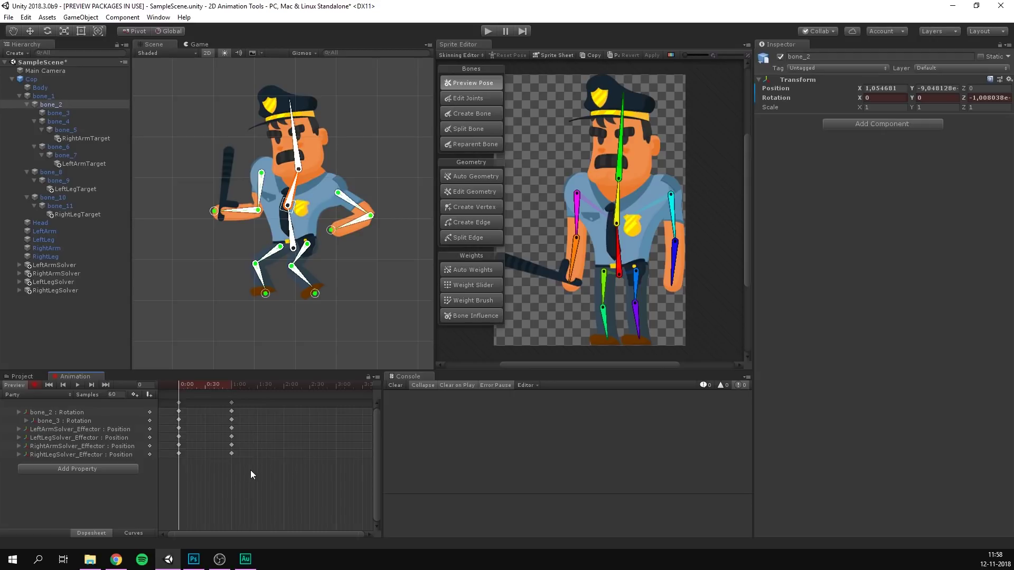
{"action": "left_click_drag", "start_coordinate": [250, 470], "coordinate": [219, 392]}
{"action": "left_click_drag", "start_coordinate": [233, 453], "coordinate": [161, 385]}
Copy the 0:00 keyframes to about 1:00 so the motion loops, and play the clip.
{"action": "left_click", "coordinate": [183, 470]}
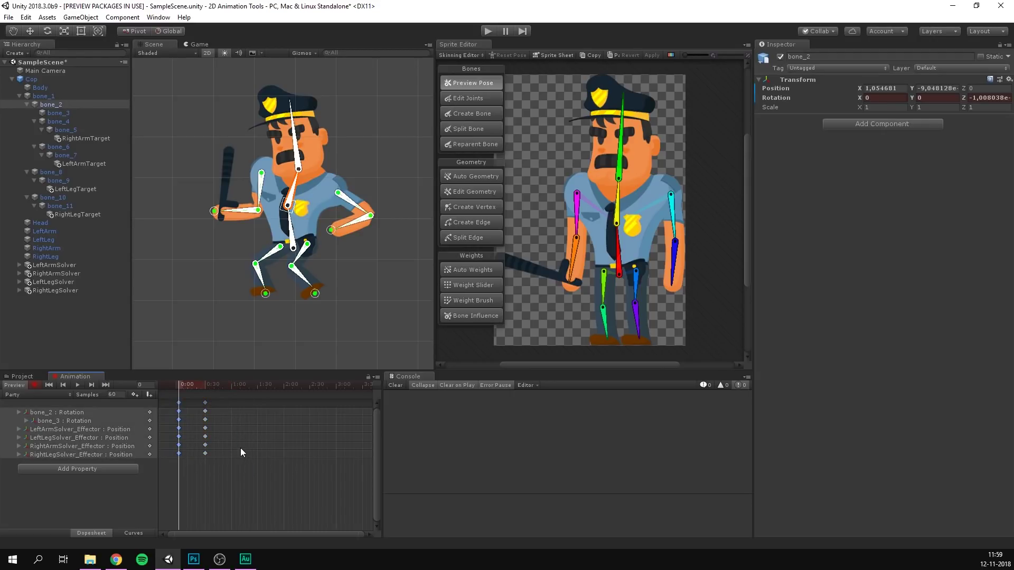
{"action": "key", "text": "ctrl+c"}
{"action": "left_click", "coordinate": [230, 385]}
{"action": "key", "text": "ctrl+v"}
{"action": "left_click", "coordinate": [65, 383]}
{"action": "left_click", "coordinate": [80, 384]}
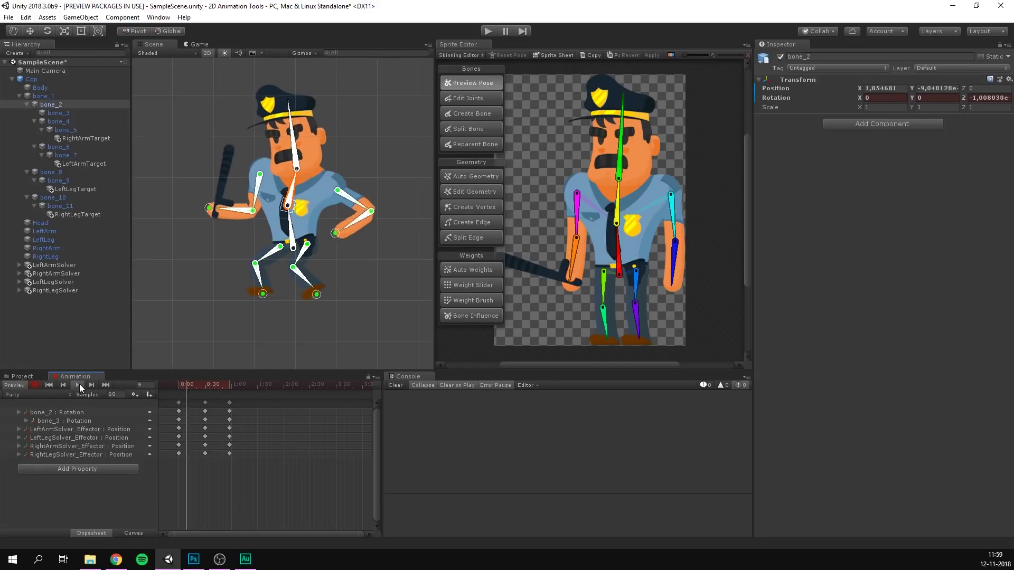